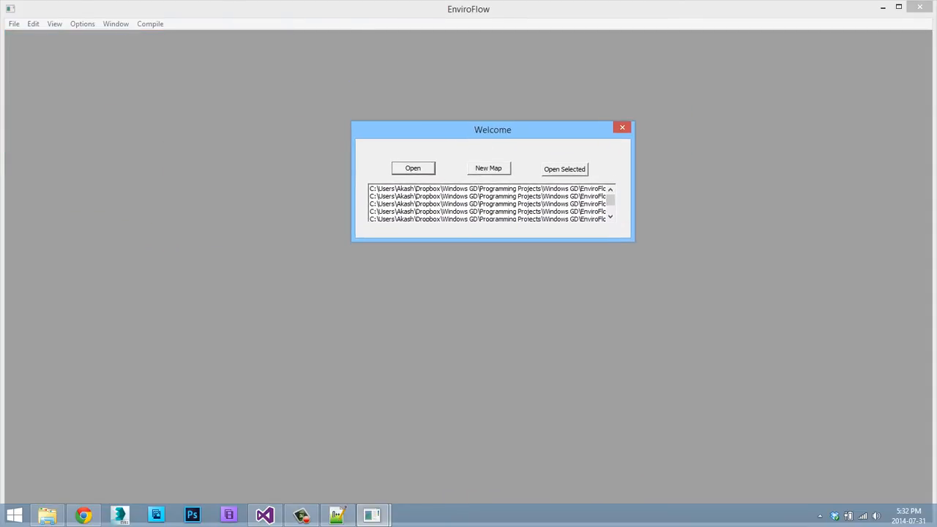
Open the second map in the Welcome dialog's list of recent files.
left_click_drag(611, 200, 610, 206)
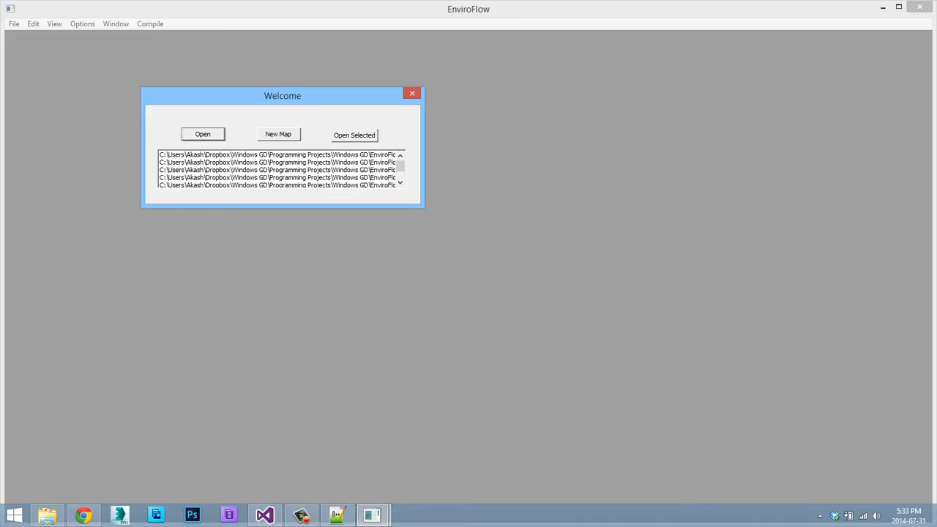
left_click(277, 170)
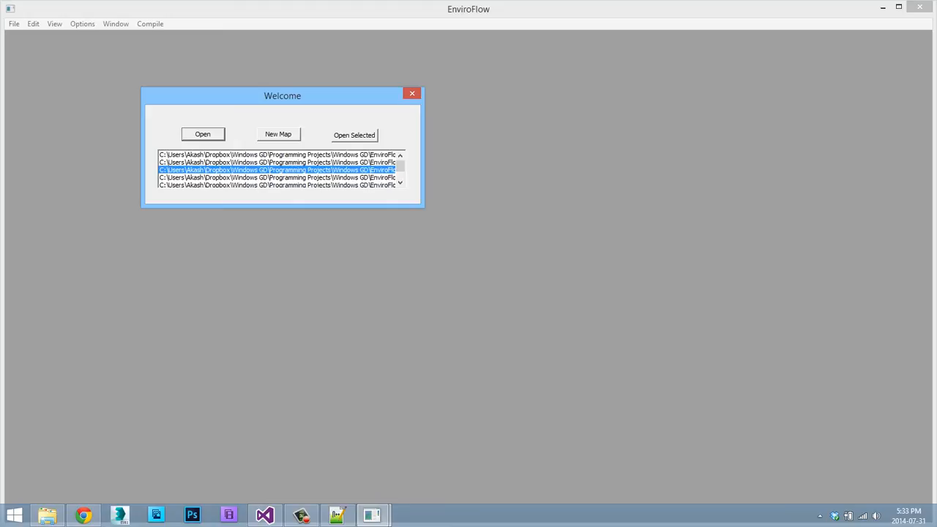
left_click(277, 162)
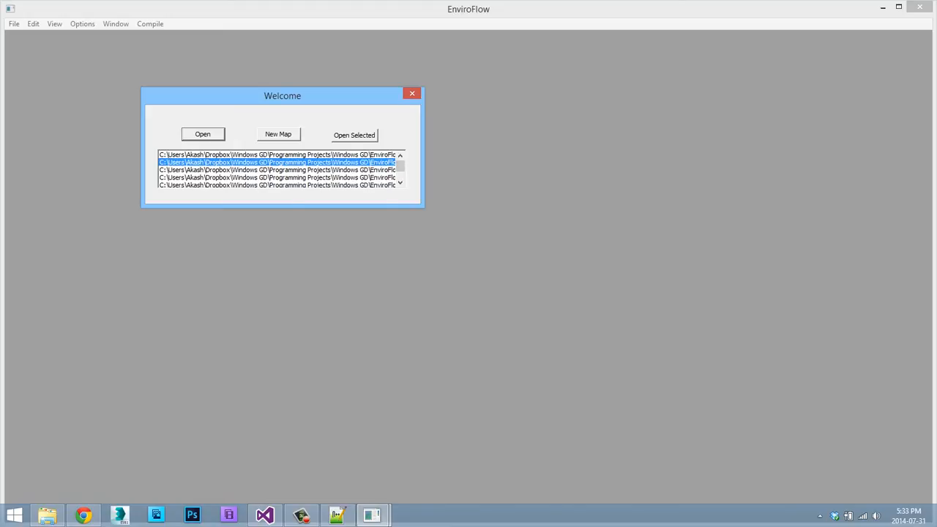
left_click_drag(400, 166, 401, 165)
left_click(354, 136)
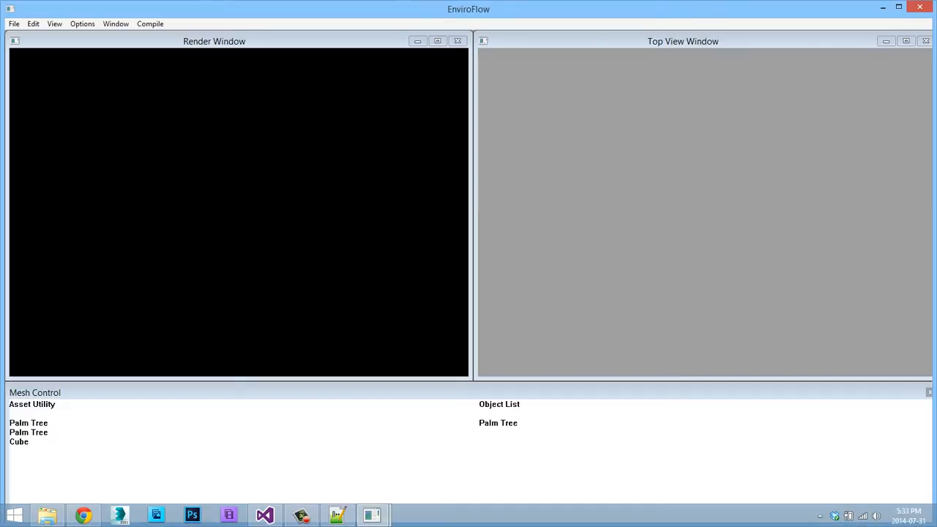
Examine the palm tree and the ground grid in the Render Window from several distances and angles.
key("s")
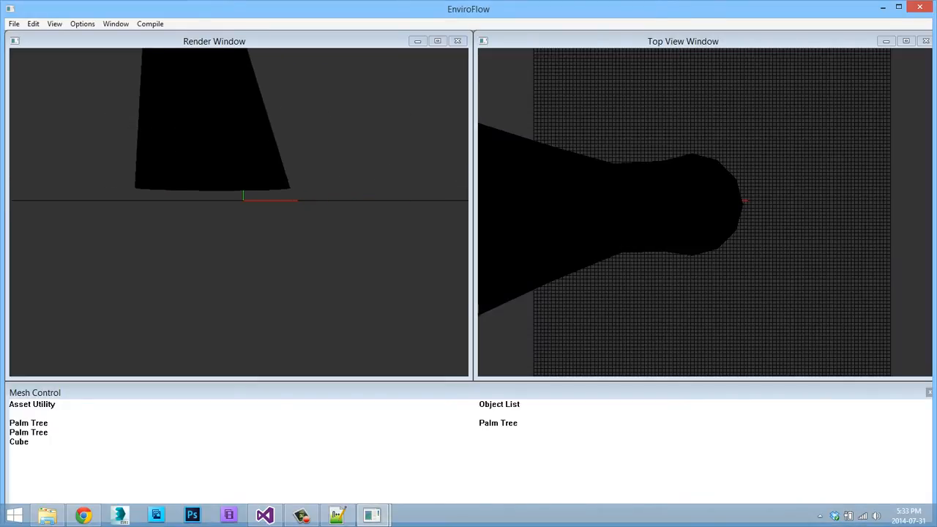
key("s")
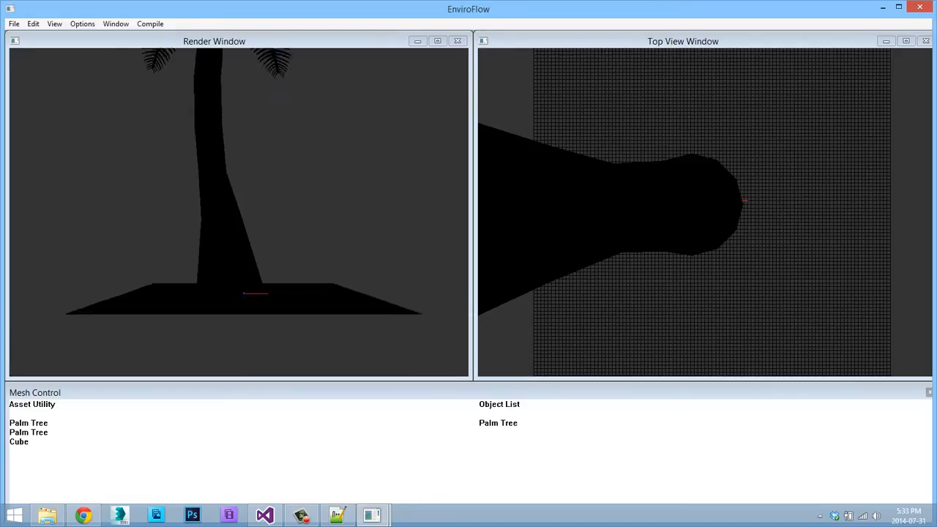
key("w")
key("a")
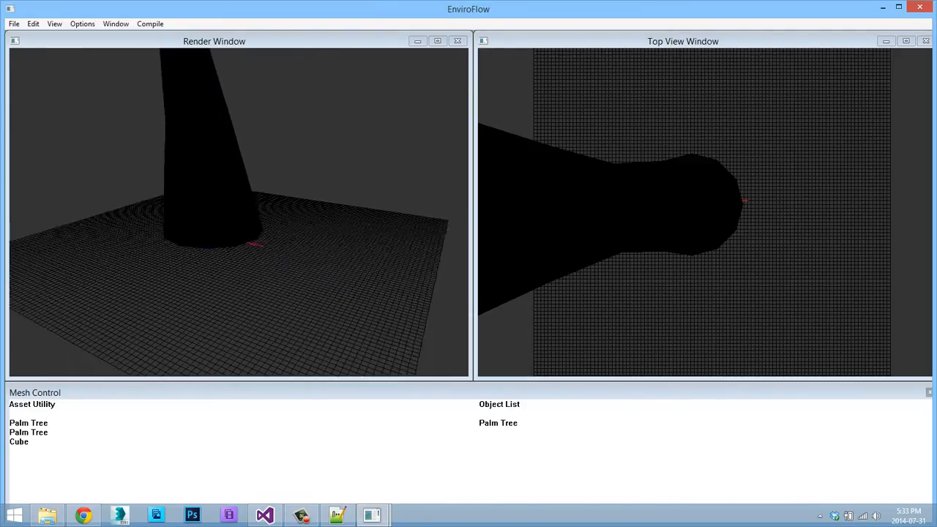
key("s")
key("w")
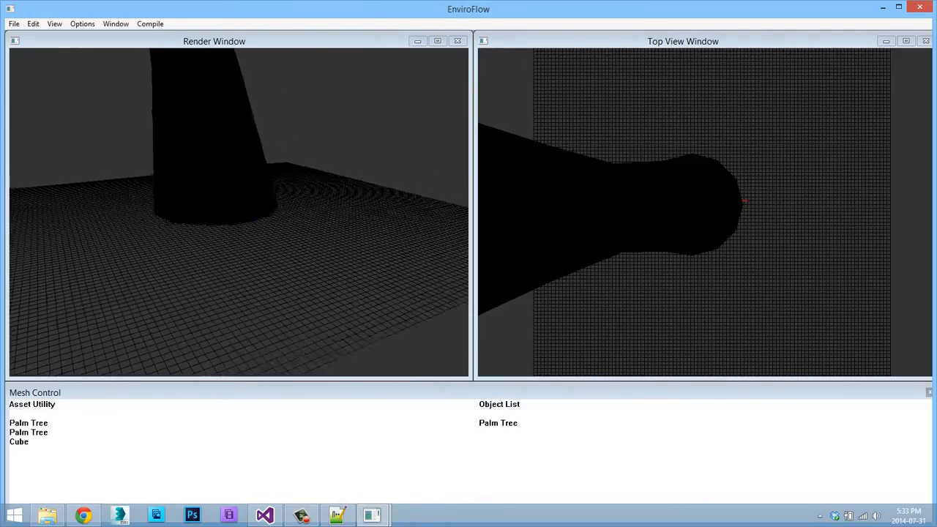
key("w")
key("s")
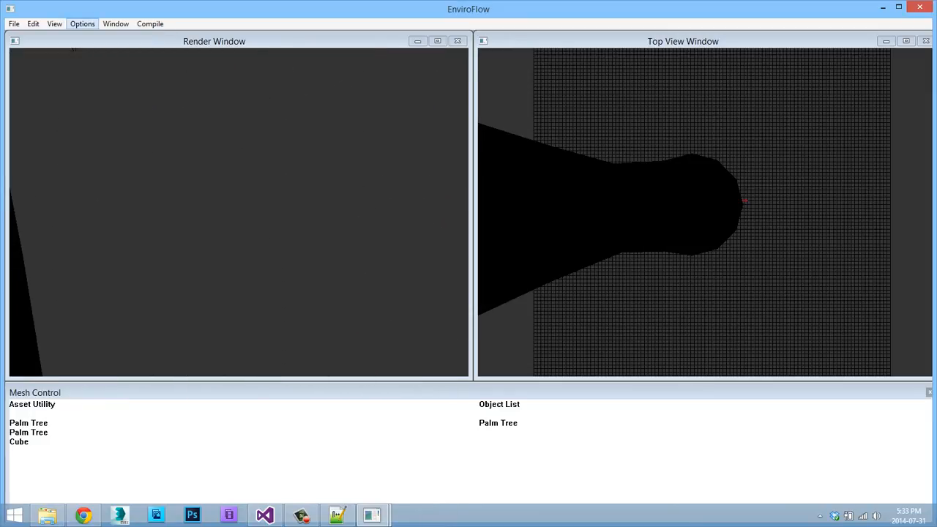
left_click(116, 23)
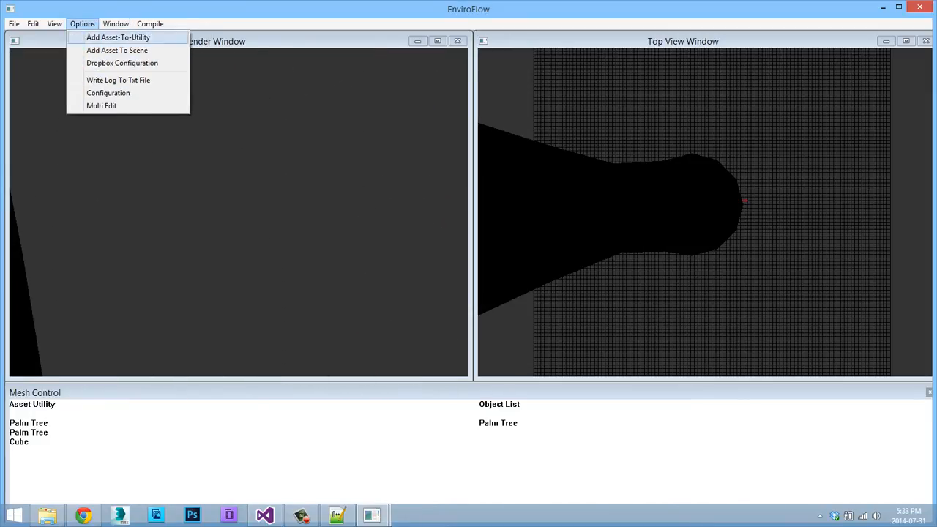
mouse_move(55, 24)
mouse_move(87, 51)
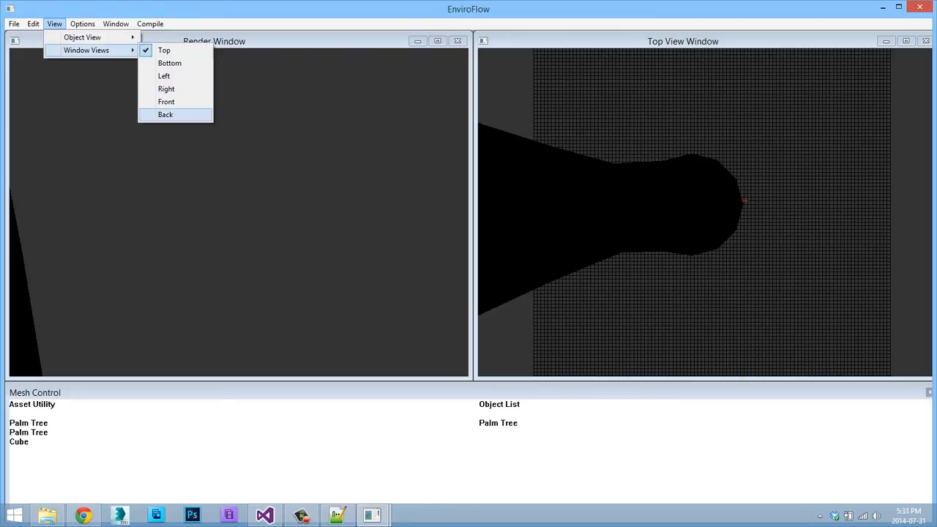
left_click(238, 212)
left_click_drag(238, 212, 132, 286)
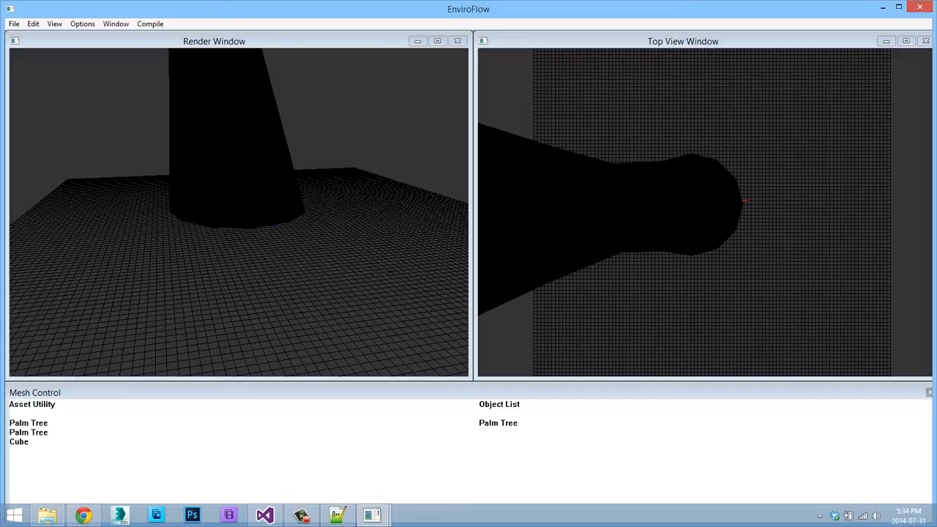
Switch to File Explorer, move its window aside and show the contents of the Dropbox folder.
left_click(48, 515)
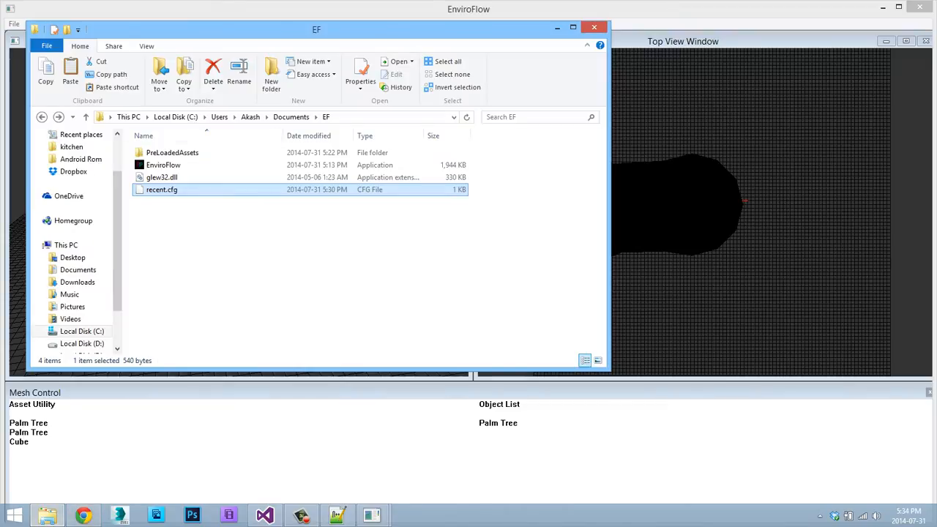
left_click_drag(292, 29, 495, 45)
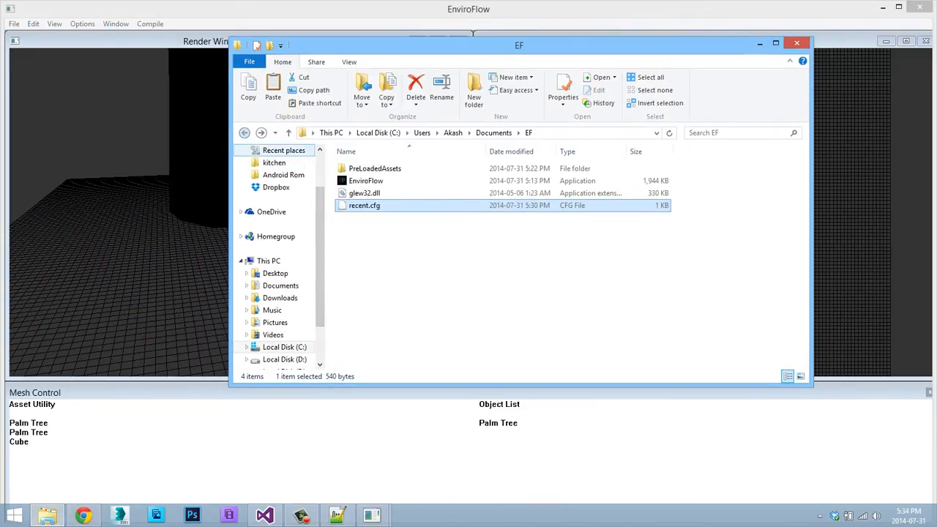
left_click(244, 133)
left_click(244, 133)
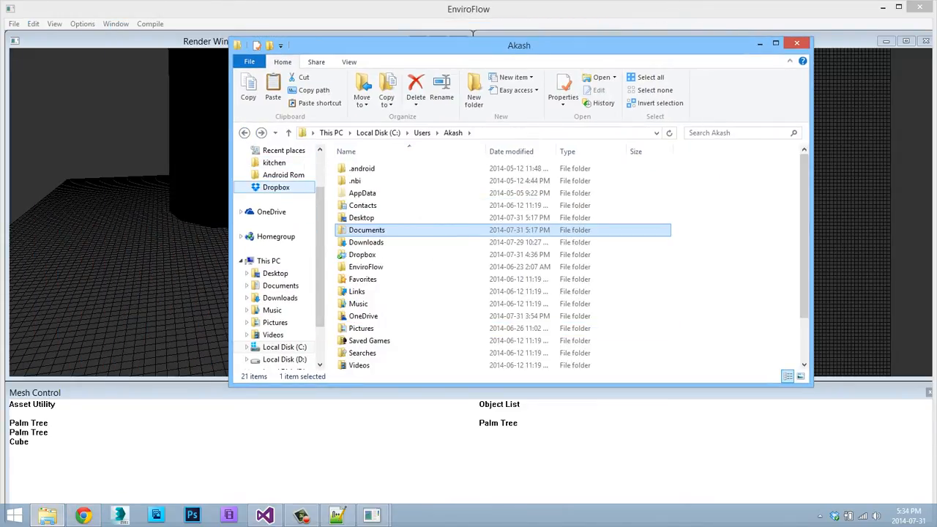
left_click(276, 188)
double_click(474, 194)
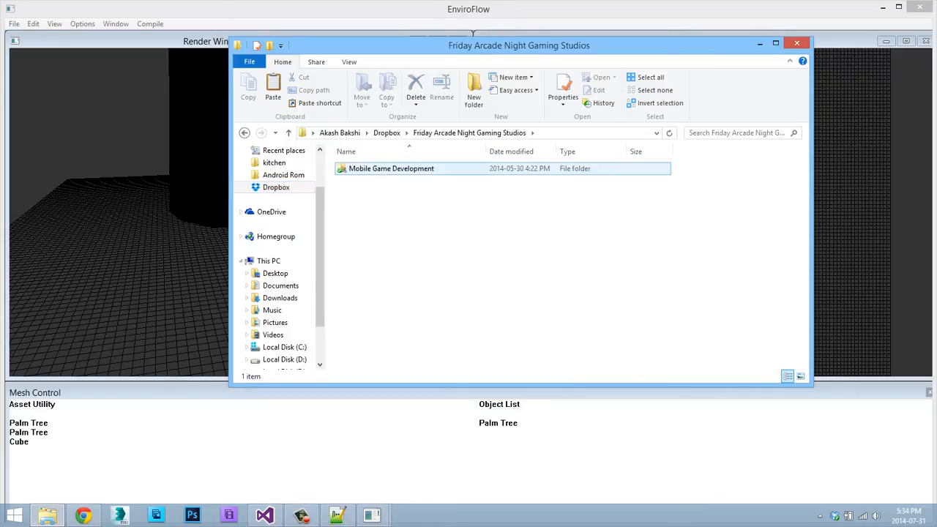
left_click(244, 132)
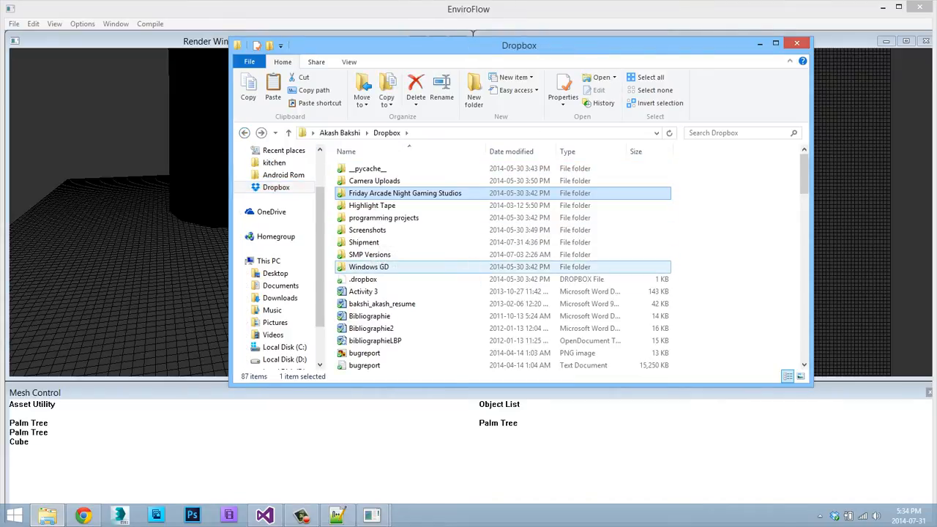
Go through Windows GD and Programming Projects to the inner Windows GD folder and select EnviroFlow Backups.
double_click(366, 268)
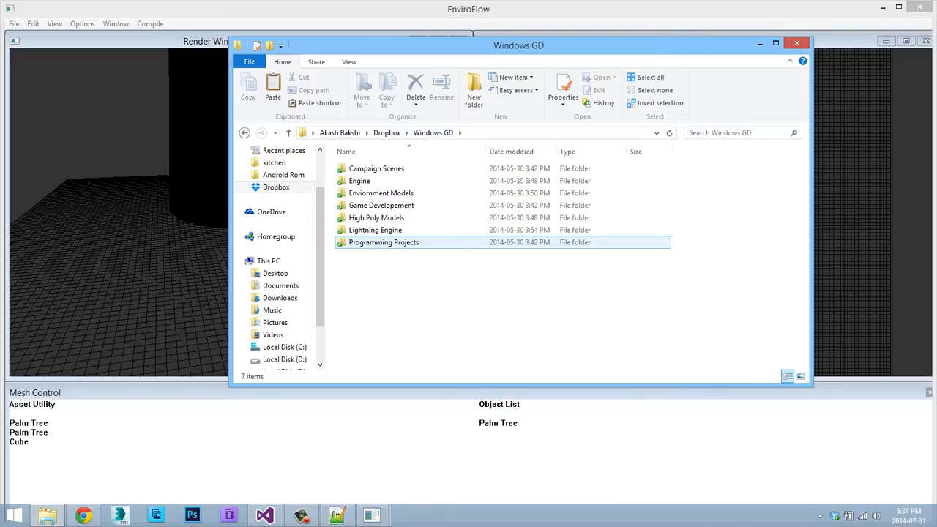
double_click(383, 242)
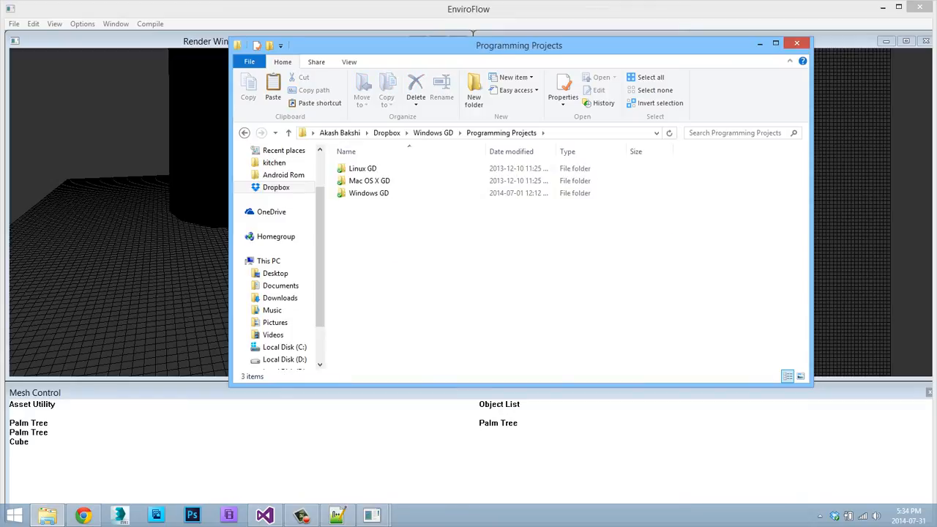
left_click(369, 193)
double_click(369, 193)
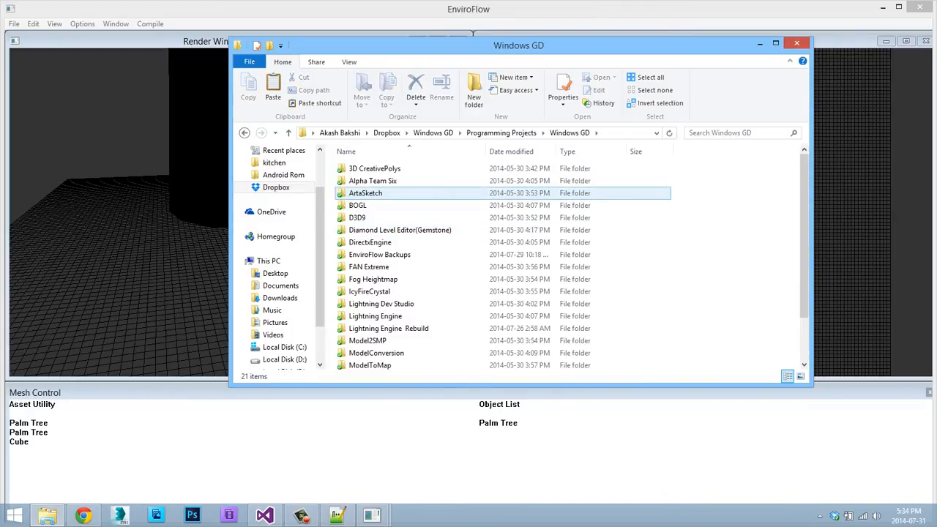
scroll(380, 192, "down", 2)
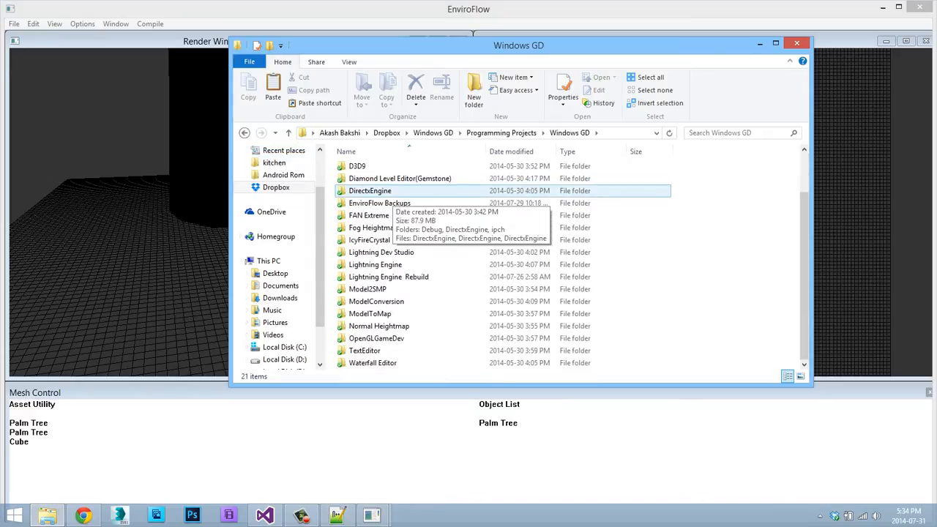
left_click(379, 204)
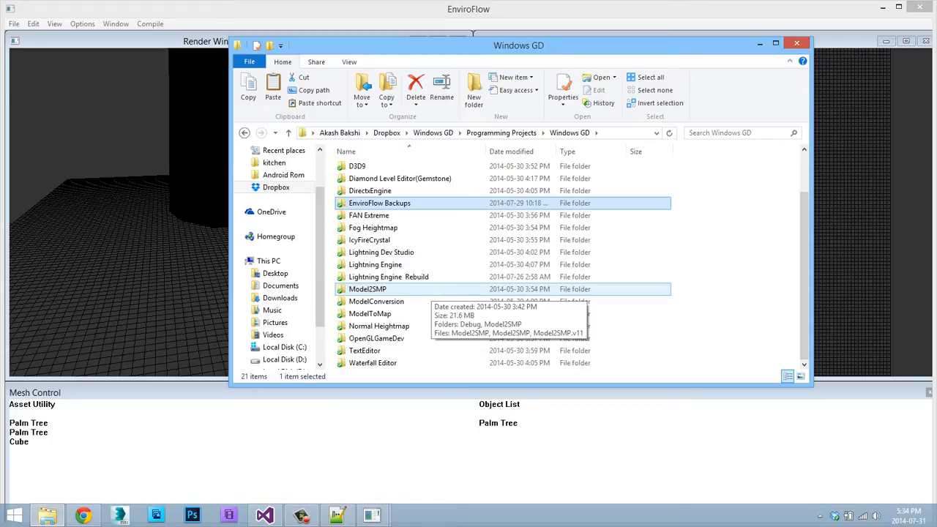
left_click(499, 422)
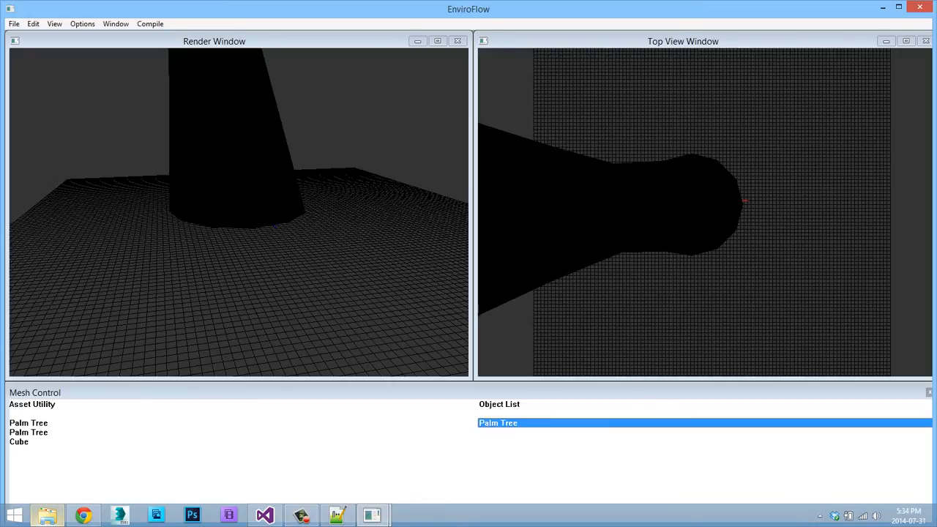
left_click(47, 515)
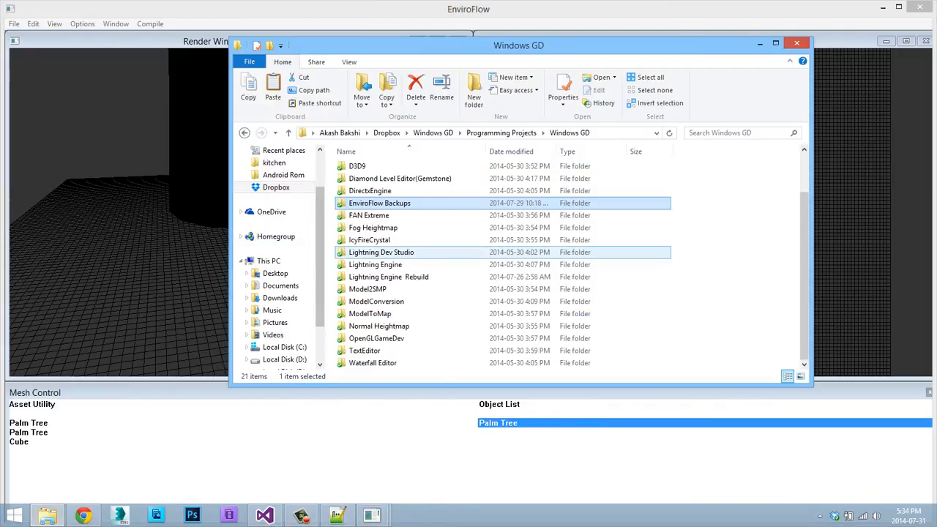
scroll(502, 264, "up", 2)
scroll(503, 263, "down", 2)
double_click(379, 203)
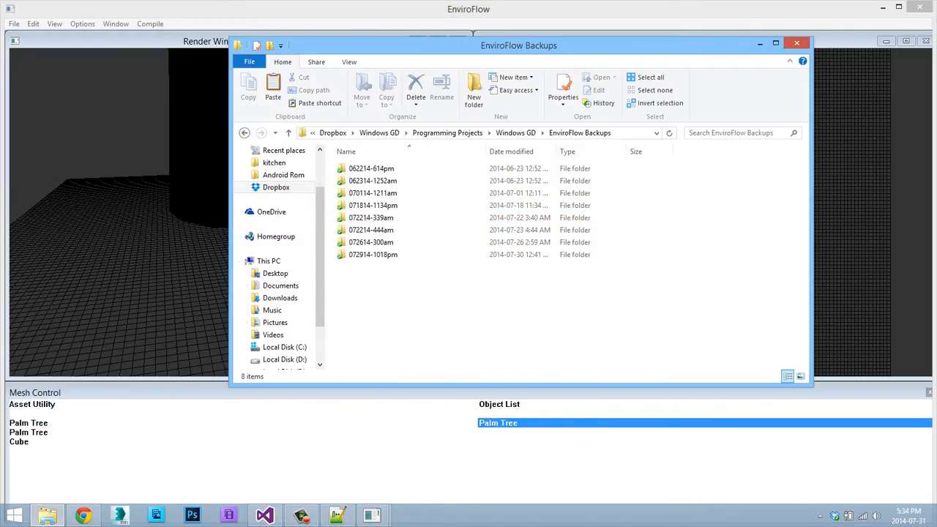
double_click(373, 255)
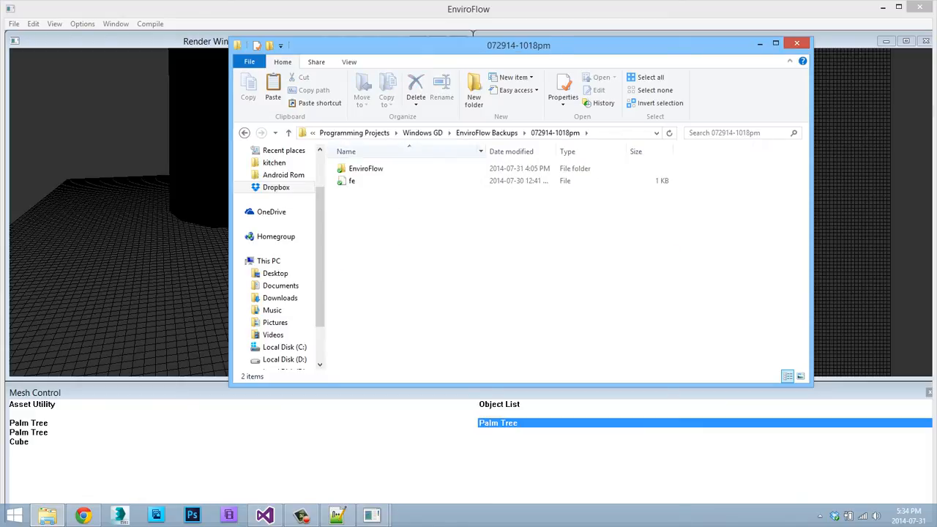
double_click(365, 168)
double_click(366, 180)
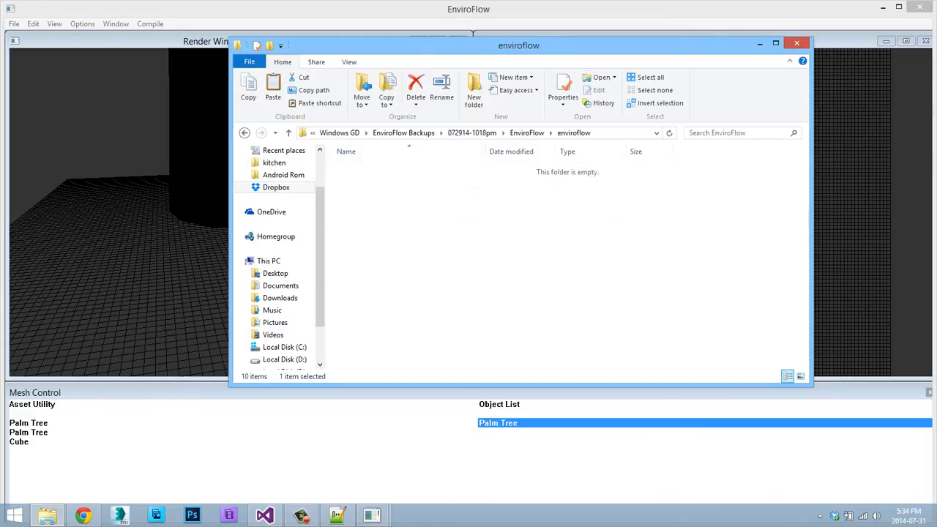
double_click(375, 229)
Open mesh.plm in Notepad++, examine its list of mesh vertices and minimize the editor.
right_click(379, 191)
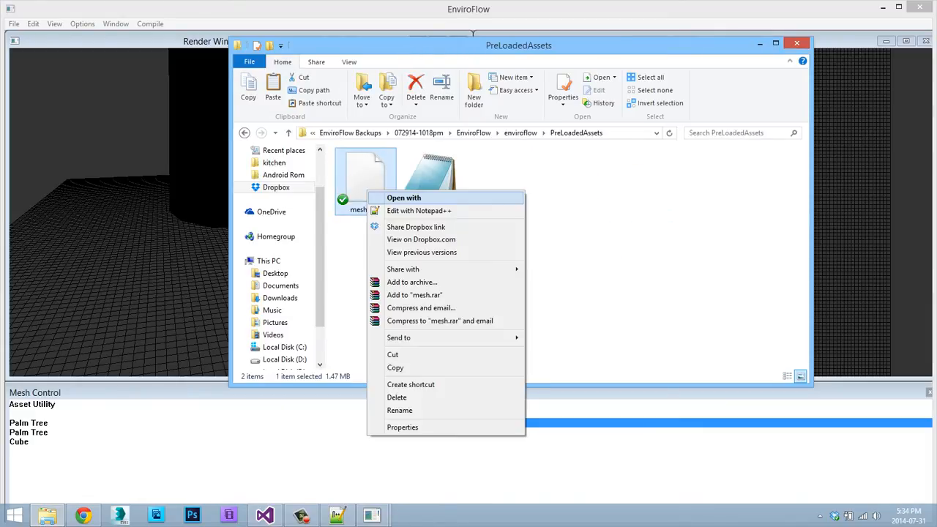
left_click(418, 210)
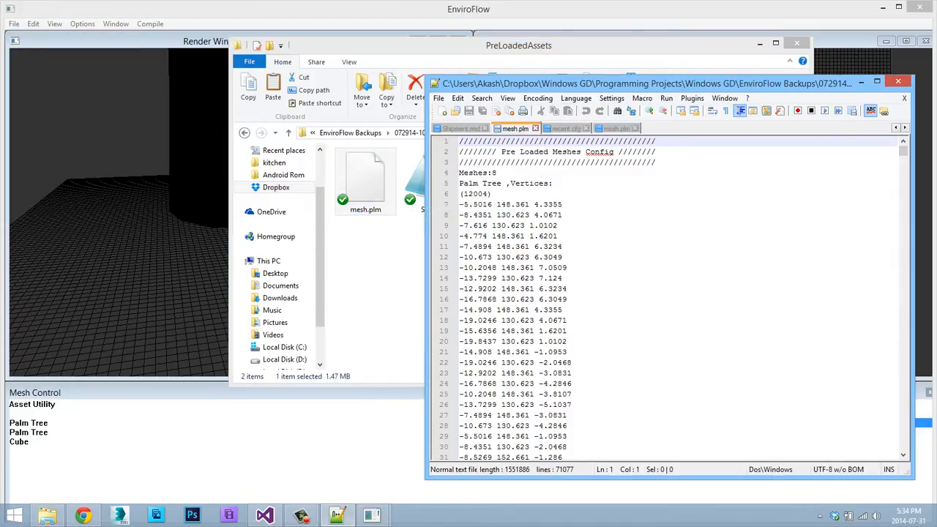
scroll(662, 299, "down", 20)
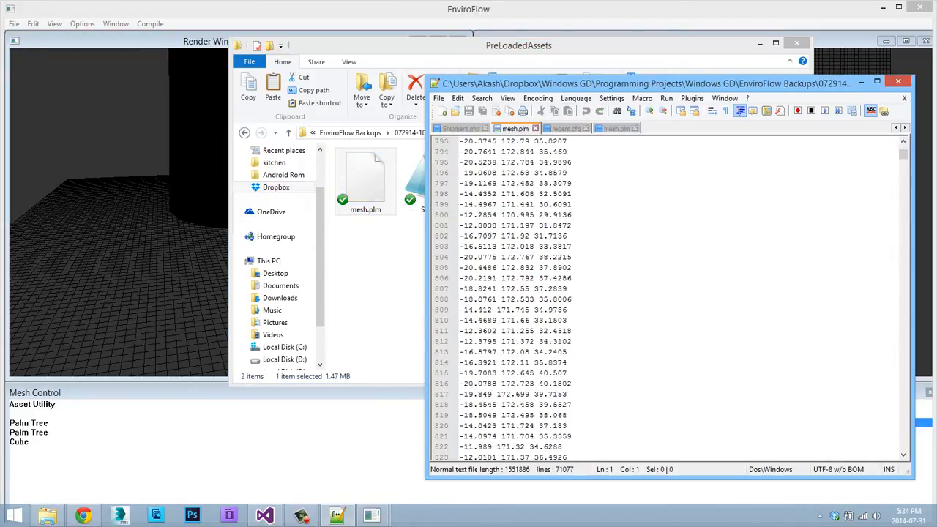
mouse_move(902, 153)
left_mouse_down()
mouse_move(902, 444)
mouse_move(902, 153)
left_mouse_up()
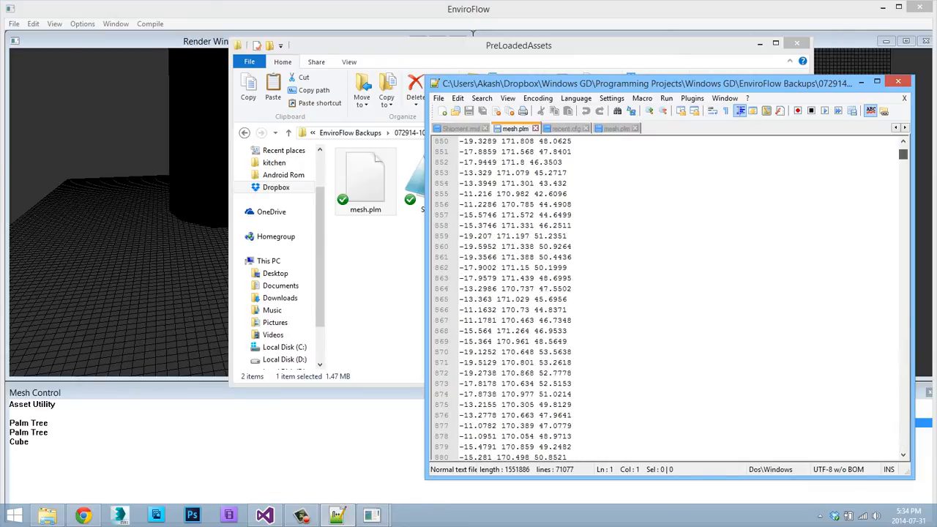
left_click(860, 82)
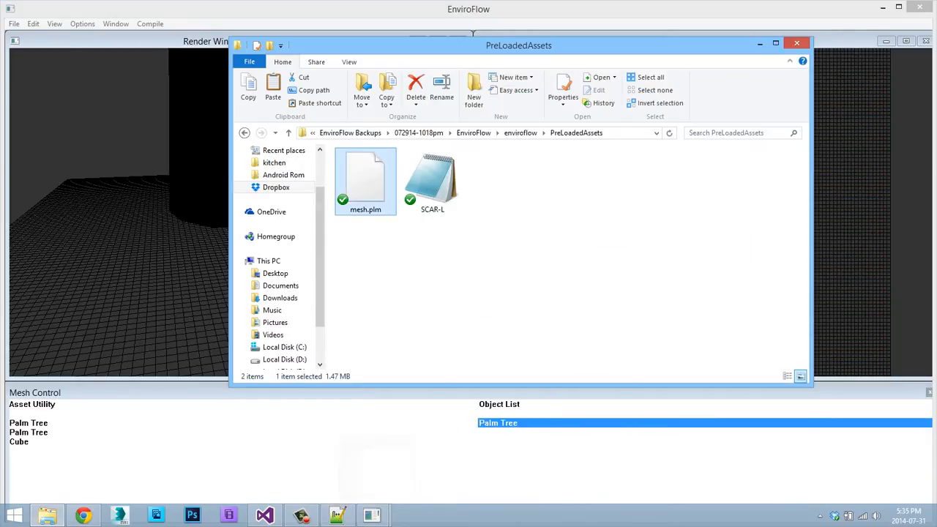
Return to EnviroFlow, select Cube in the Asset Utility list and bring the PreLoadedAssets folder back up.
left_click(759, 44)
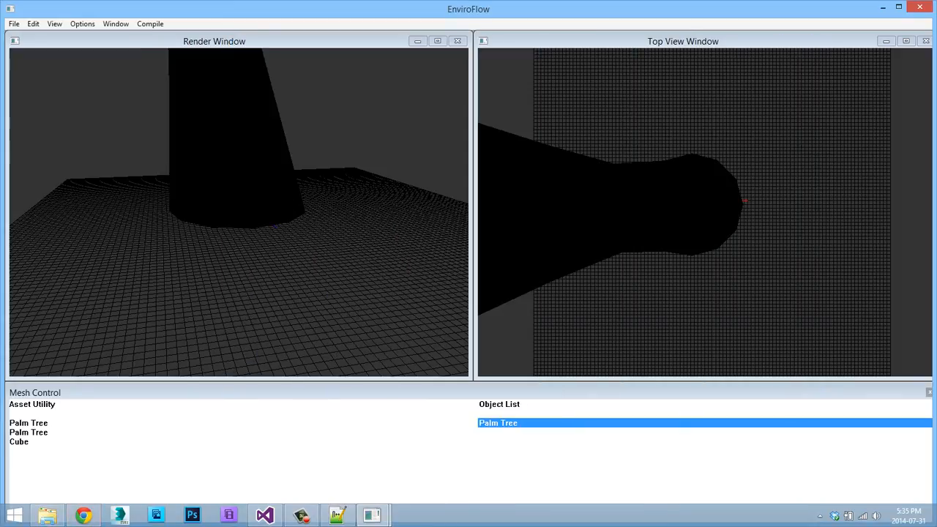
left_click(22, 442)
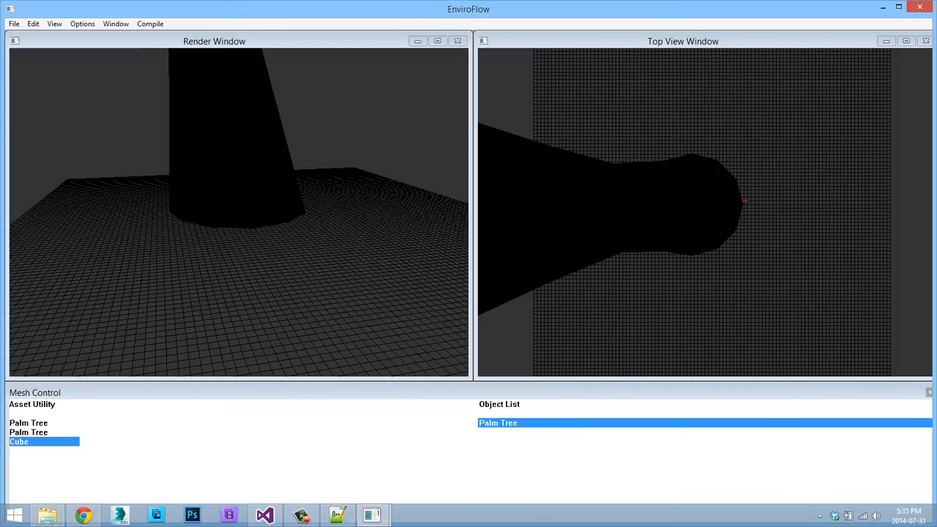
left_click(47, 515)
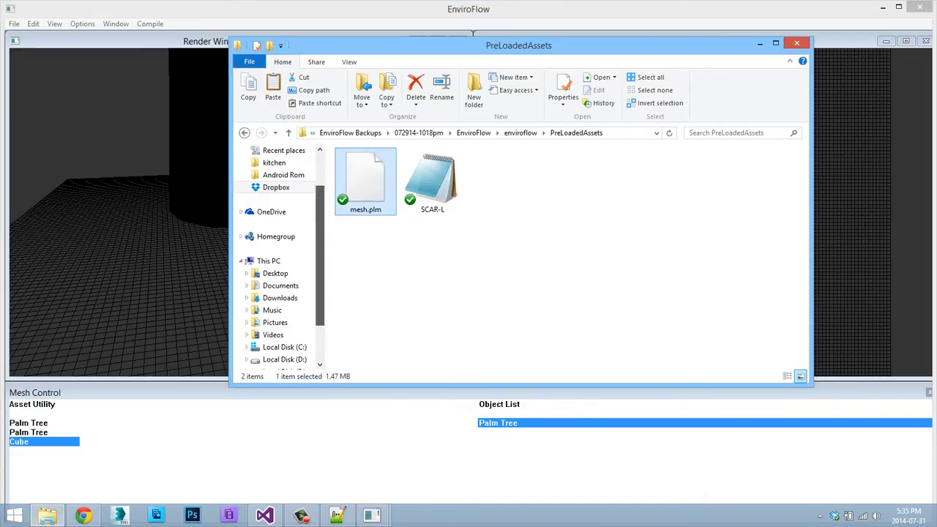
Go to the Desktop in File Explorer and open the Models folder.
scroll(278, 256, "up", 2)
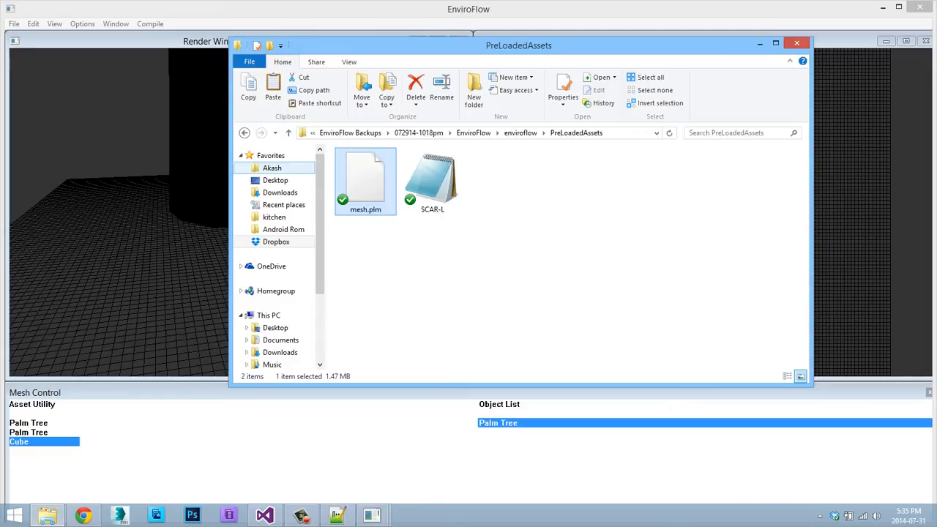
left_click(275, 180)
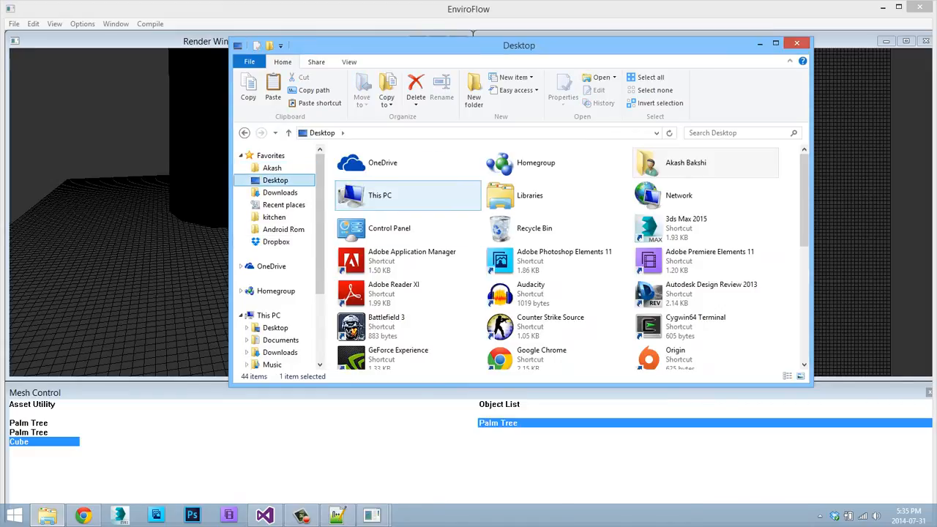
key("s")
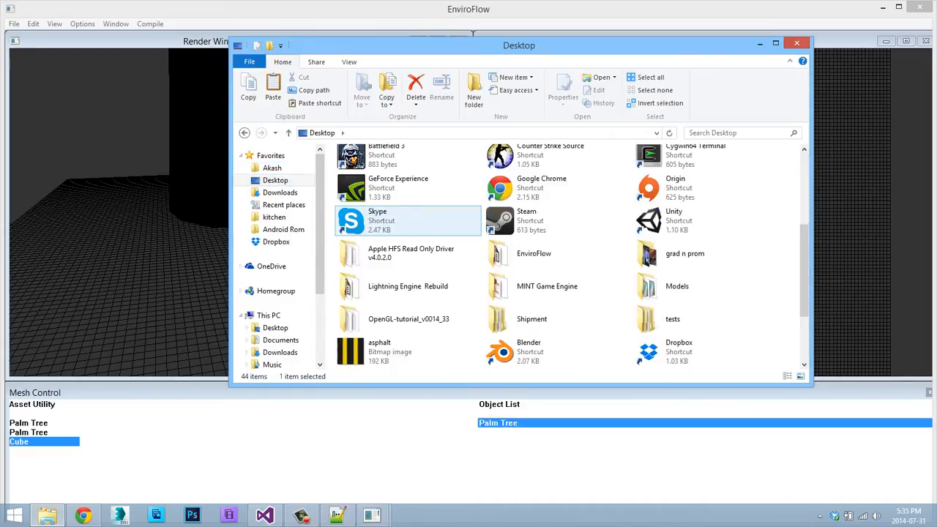
key("o")
key("l")
key("s")
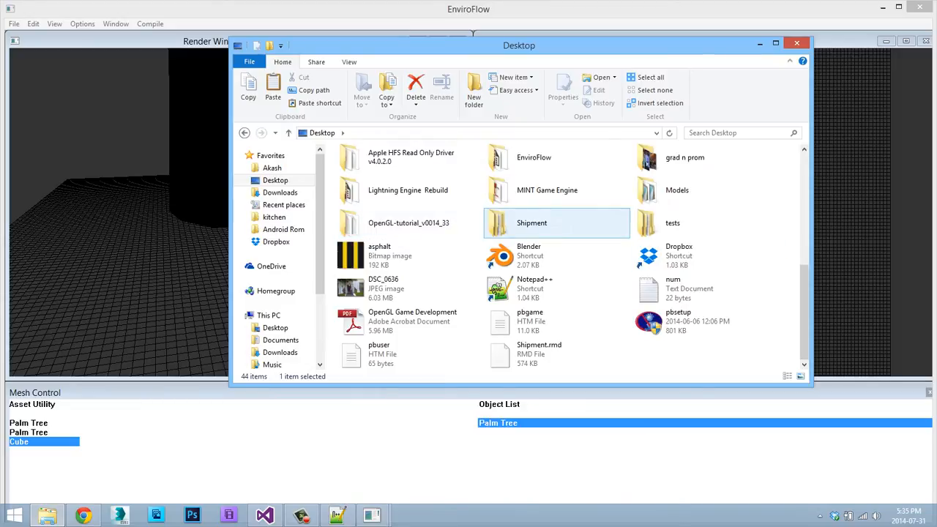
key("m")
key("o")
key("Return")
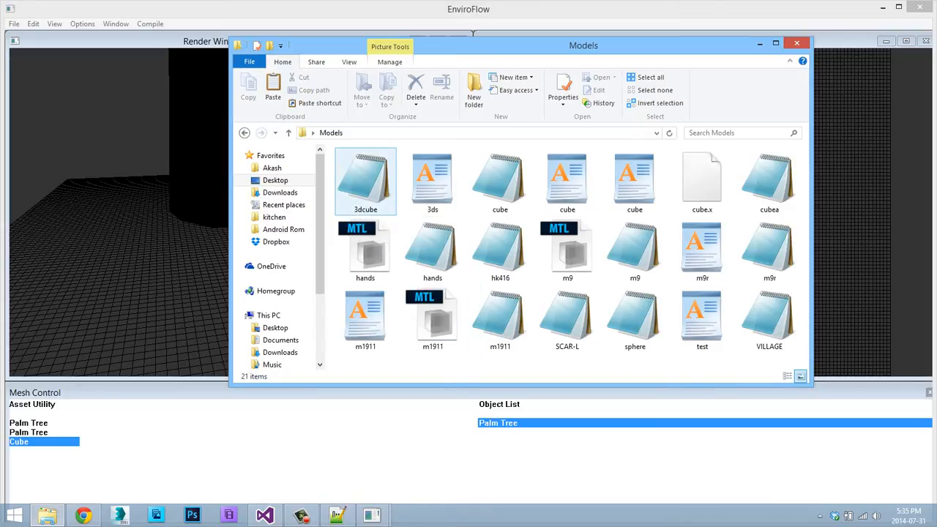
Import the SCAR-L OBJ file from the Models folder into the EnviroFlow scene and view the rifle up close in the Render Window.
left_click(368, 185)
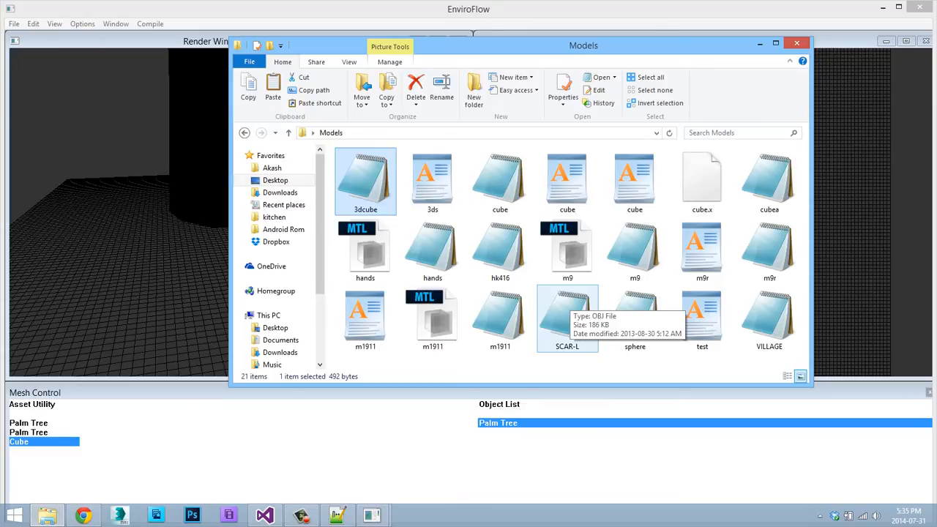
left_click(567, 311)
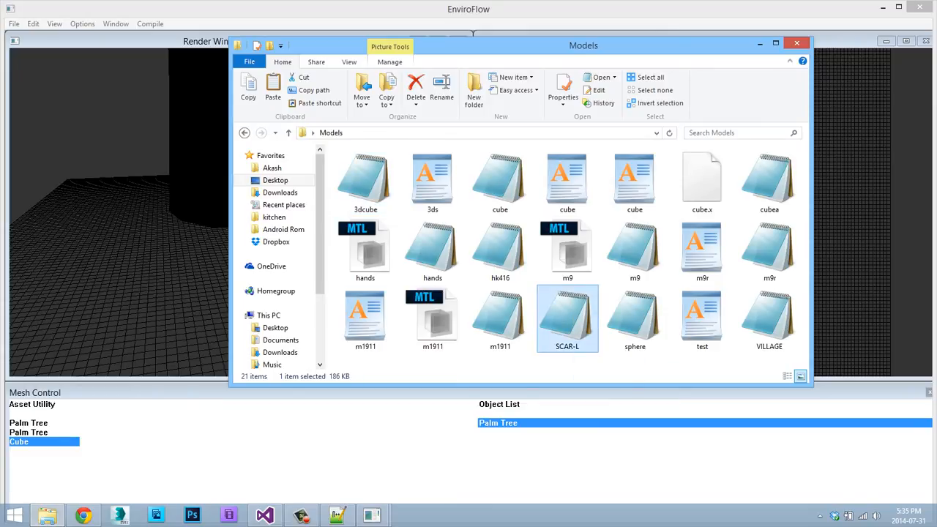
left_click_drag(567, 311, 848, 212)
left_click(473, 34)
key("w")
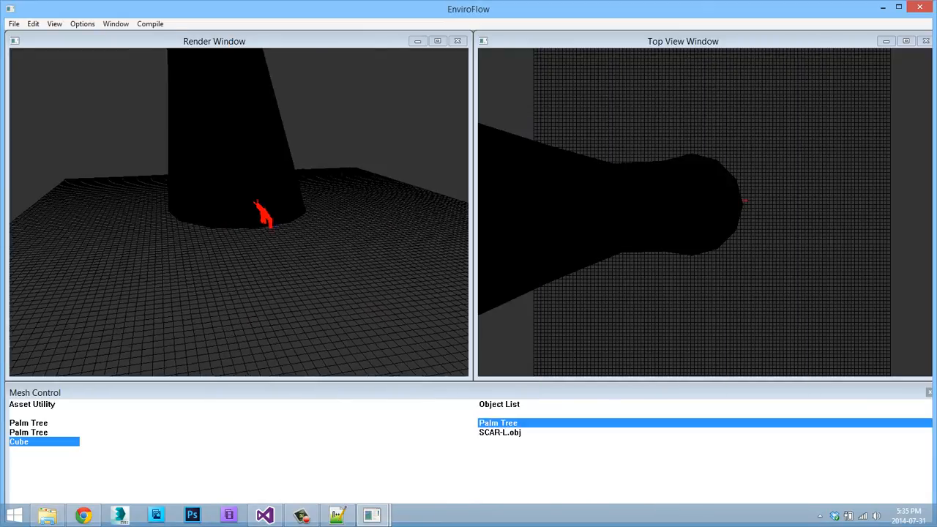
key("s")
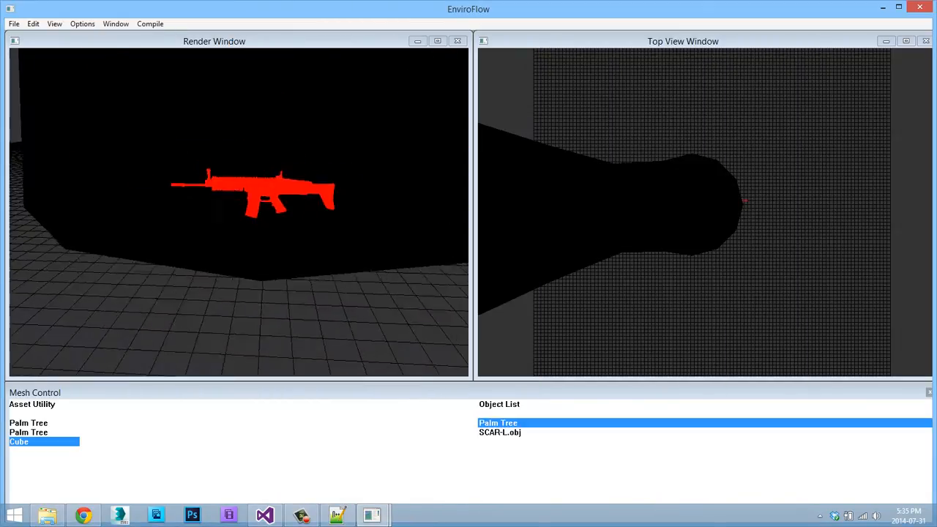
key("w")
key("s")
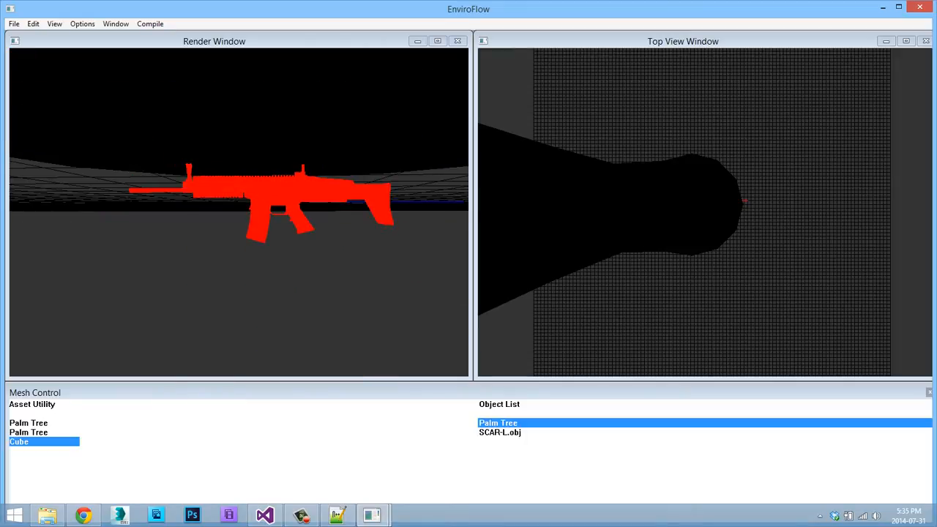
Add the SCAR-L.obj object to the Asset Utility under the mesh name Scar-L.
left_click(500, 432)
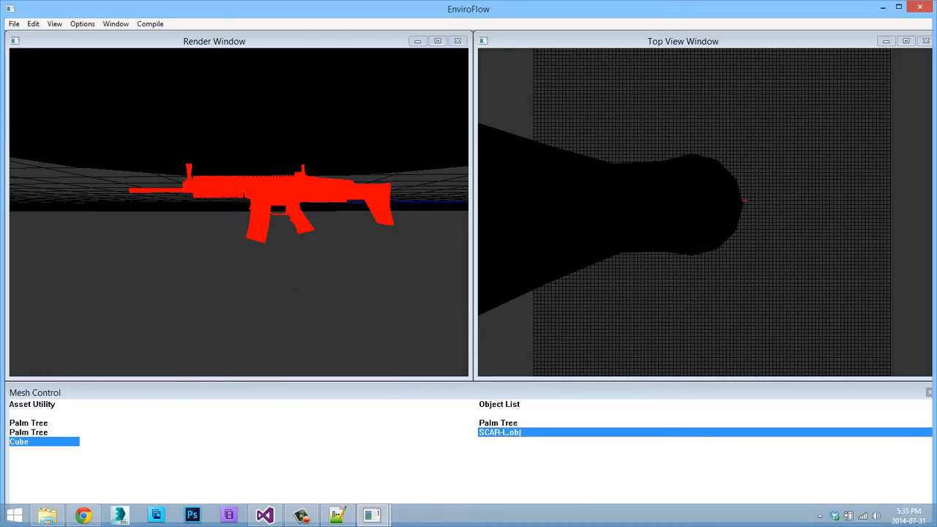
right_click(197, 123)
mouse_move(225, 182)
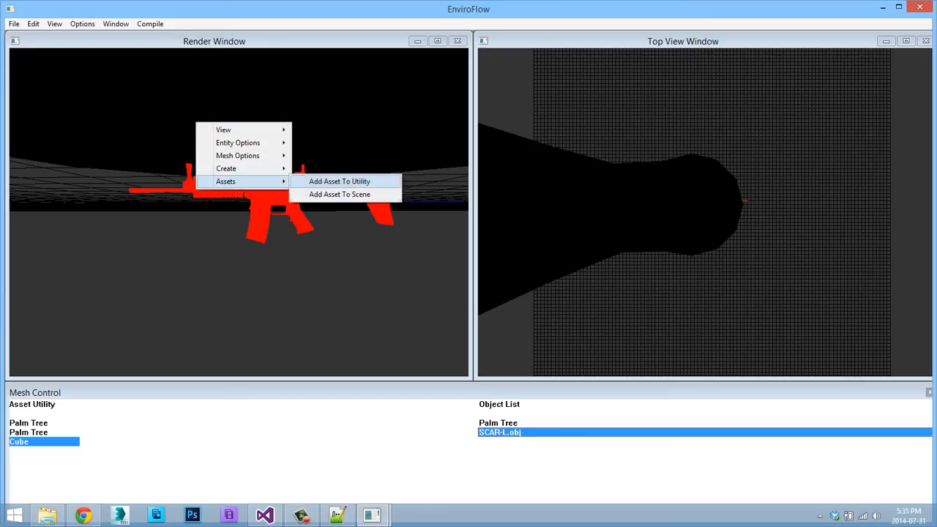
left_click(339, 182)
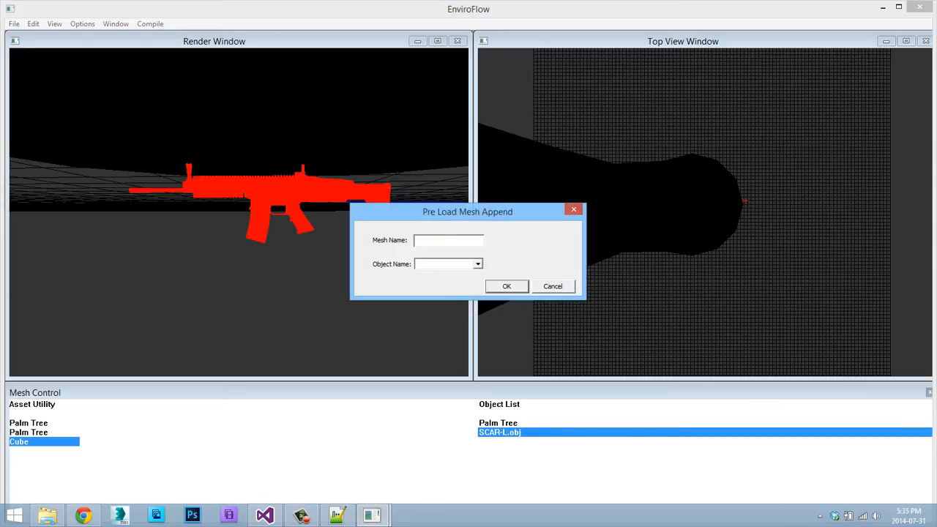
left_click(477, 265)
left_click(445, 283)
left_click(448, 240)
type("Scar-L")
key("Return")
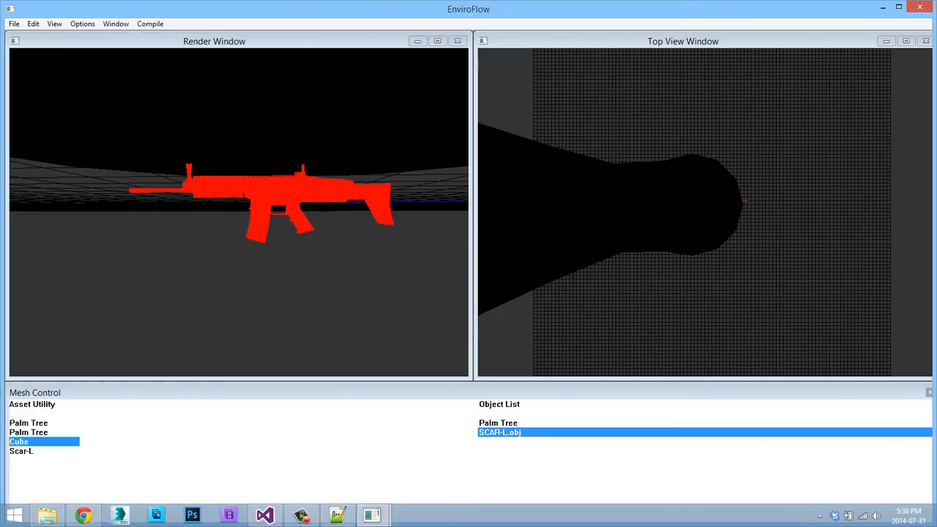
In Notepad++, set the Meshes count on line 4 of mesh.plm to 4 and save the file.
left_click(48, 515)
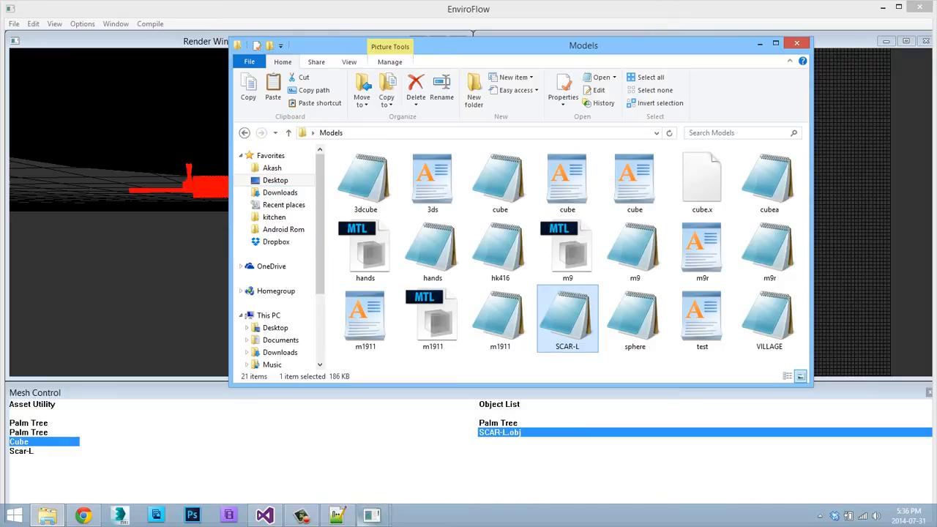
key("Return")
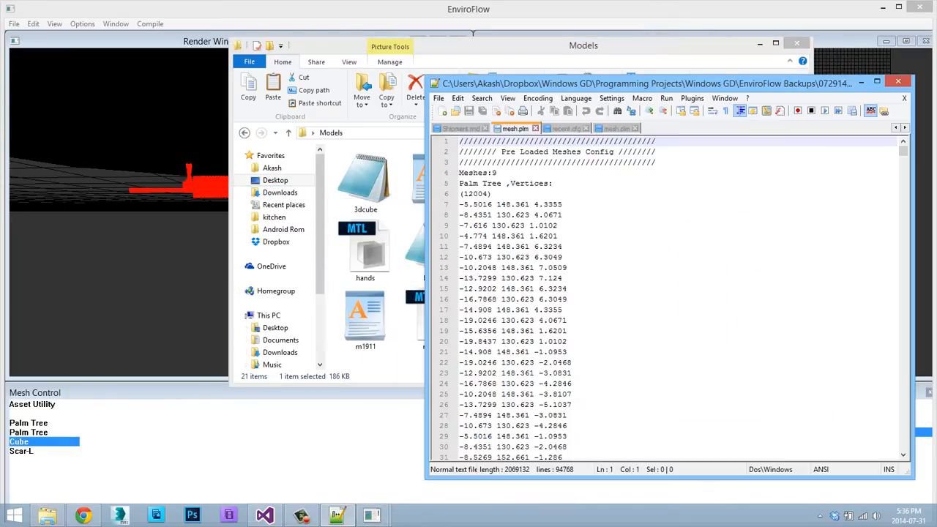
left_click_drag(498, 173, 492, 172)
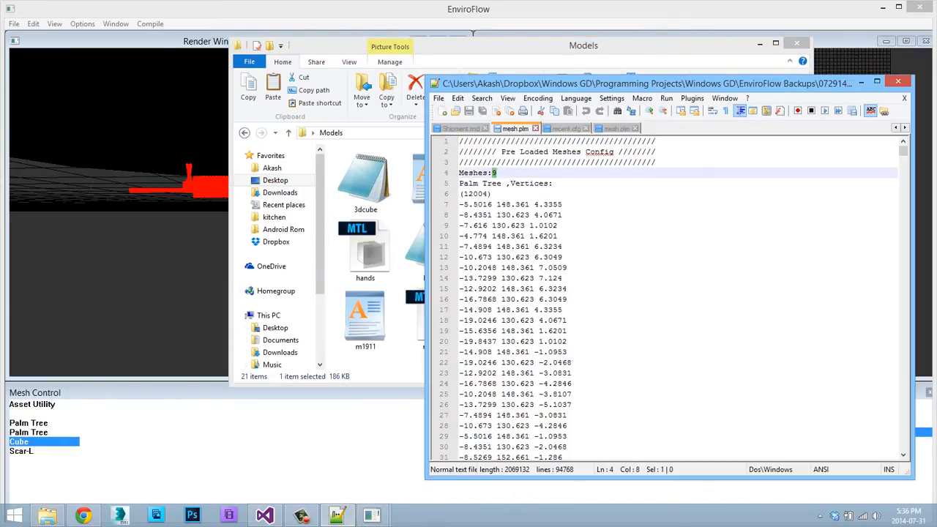
type("1")
type("4")
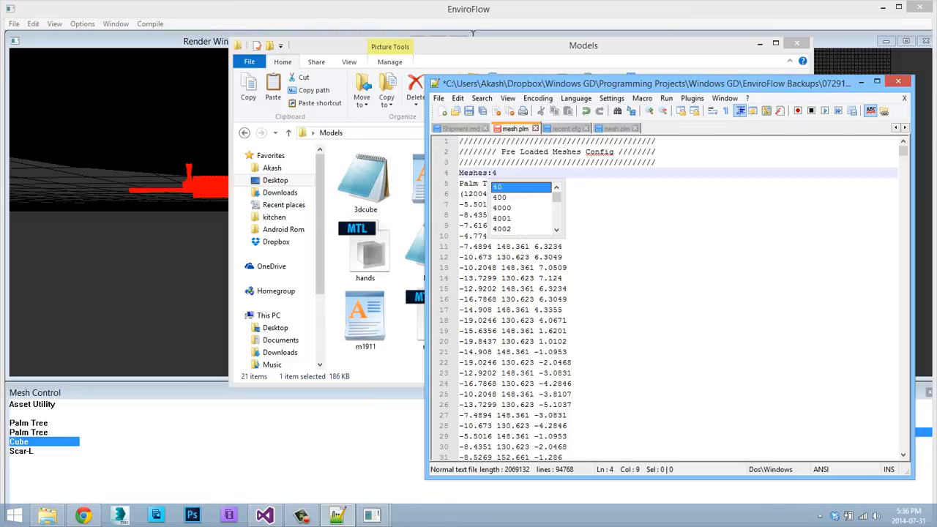
key("Escape")
key("ctrl+s")
Close EnviroFlow, relaunch it from Visual Studio and open the second map in the Welcome dialog's recent list.
left_click(472, 34)
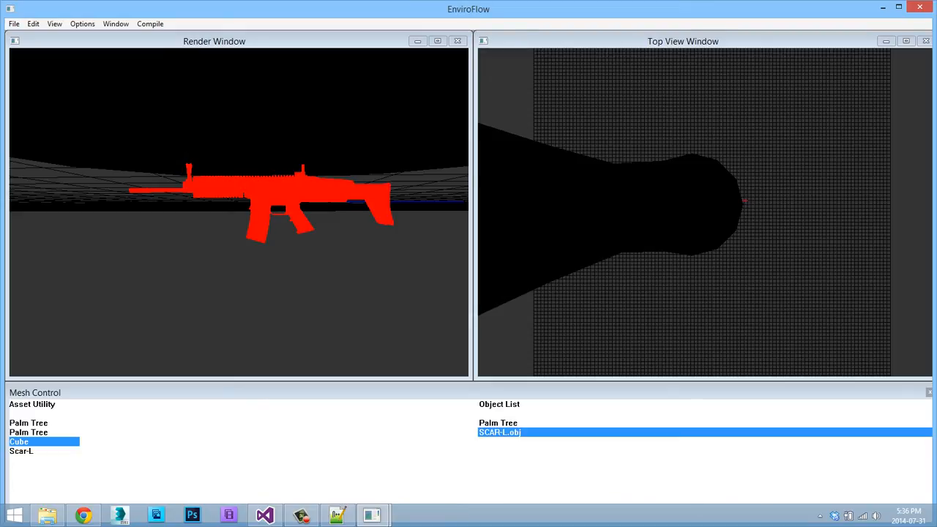
left_click(44, 450)
key("alt+F4")
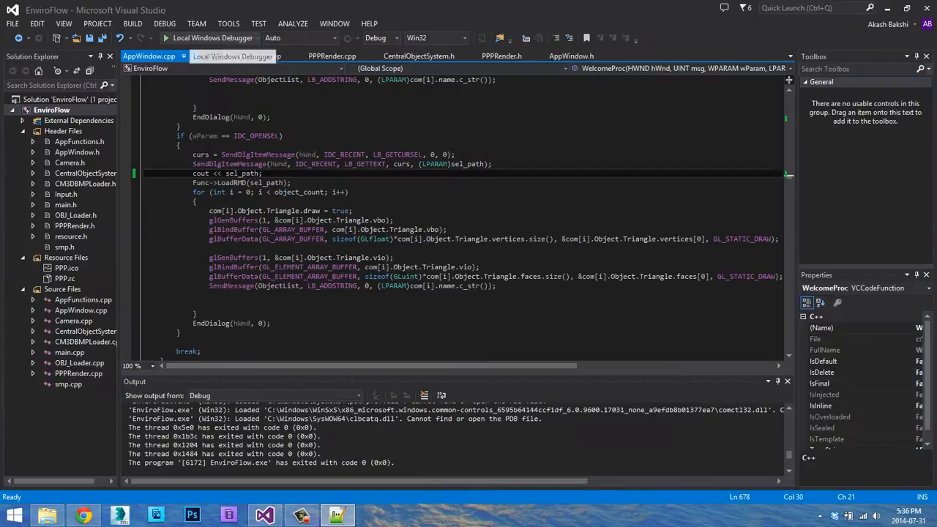
left_click(197, 38)
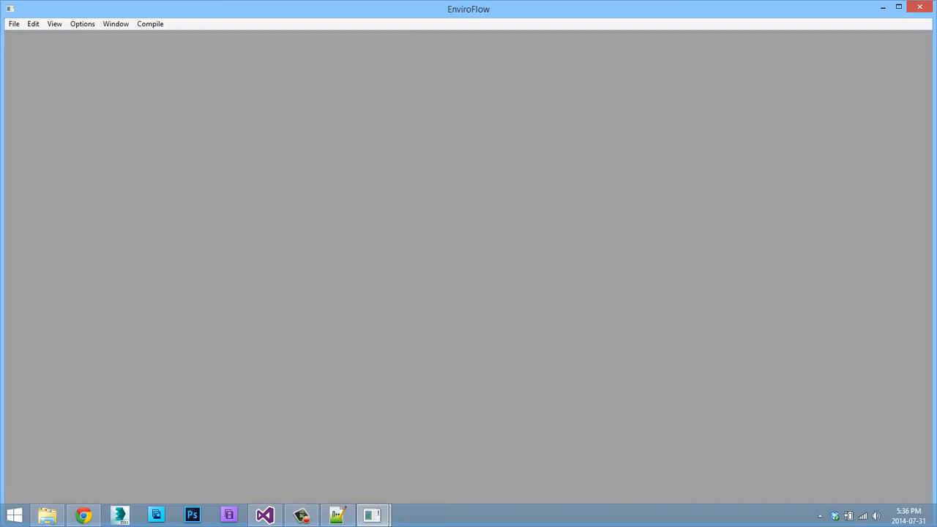
left_click(141, 105)
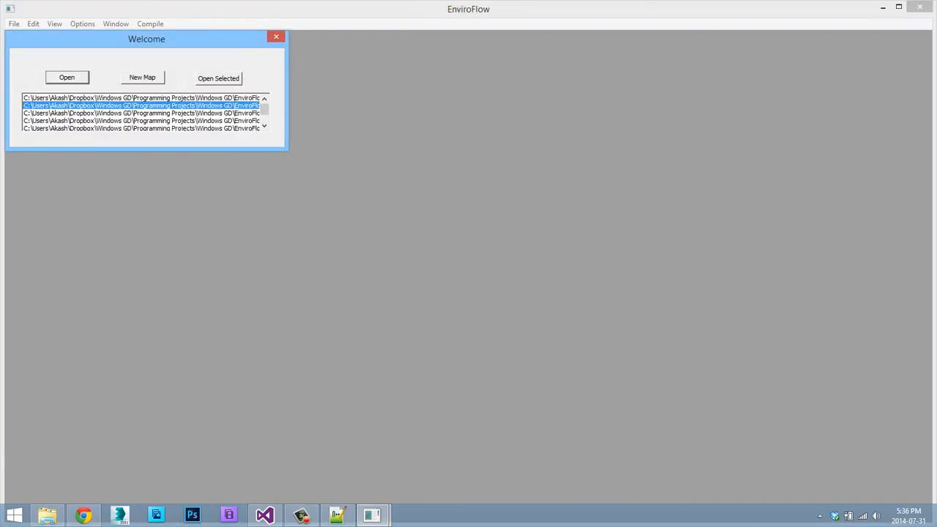
left_click(218, 78)
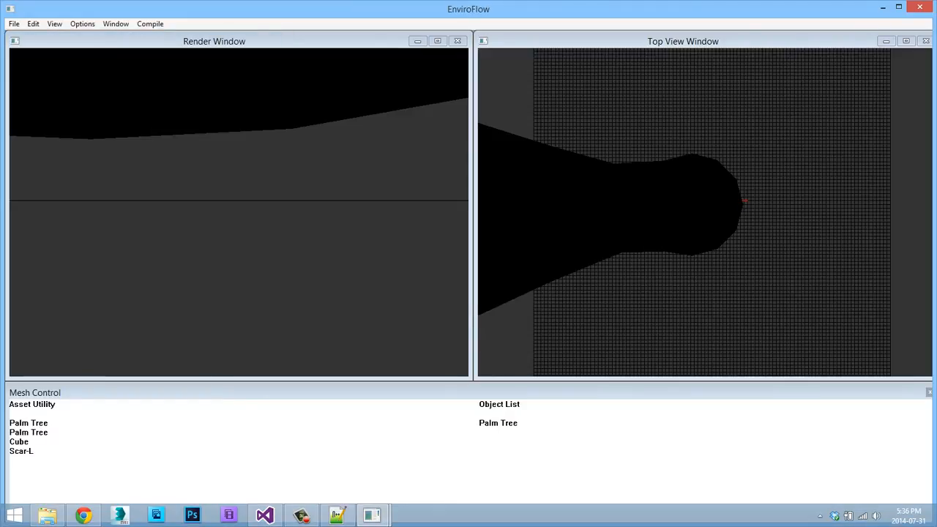
Add the Scar-L asset from the Asset Utility to the scene.
key("s")
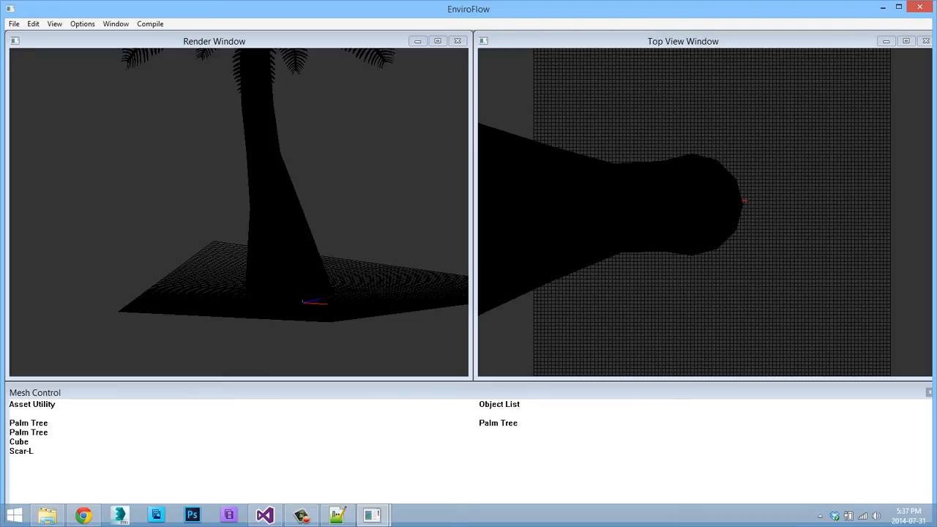
key("w")
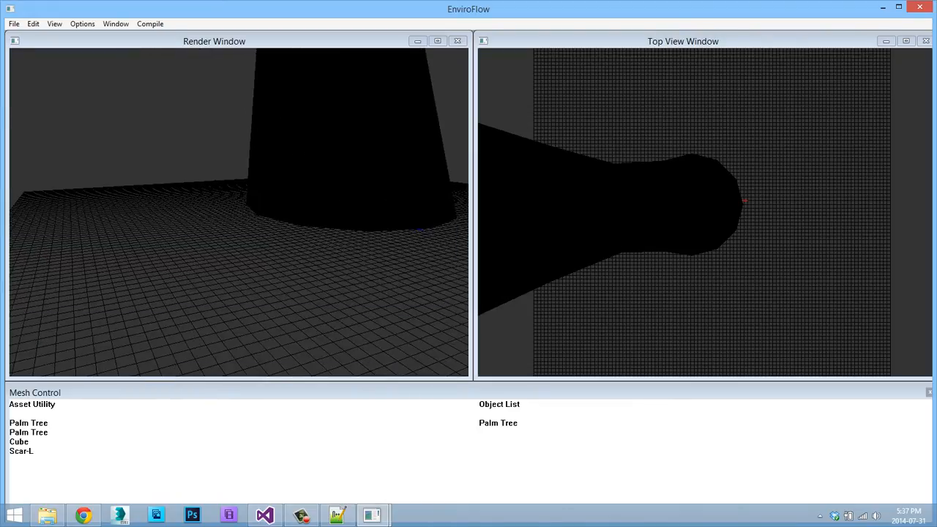
left_click(22, 450)
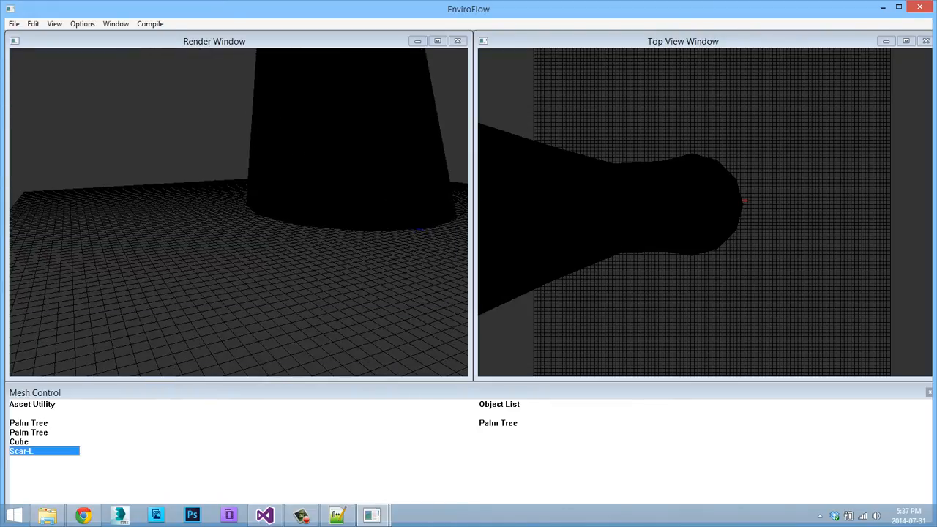
right_click(168, 106)
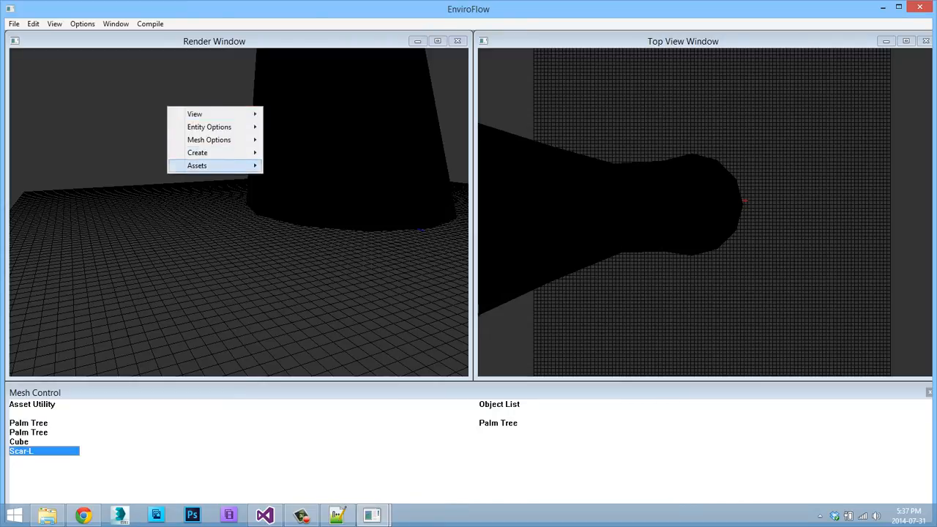
mouse_move(197, 165)
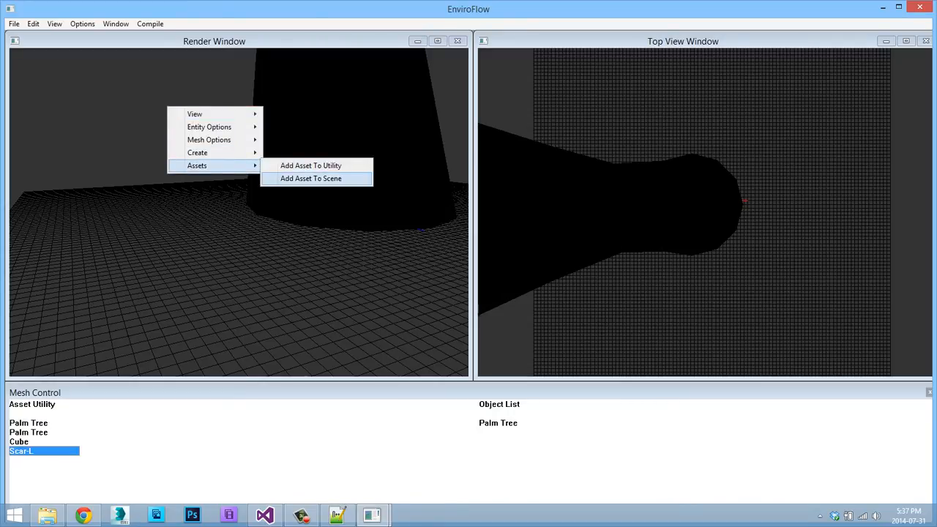
left_click(310, 179)
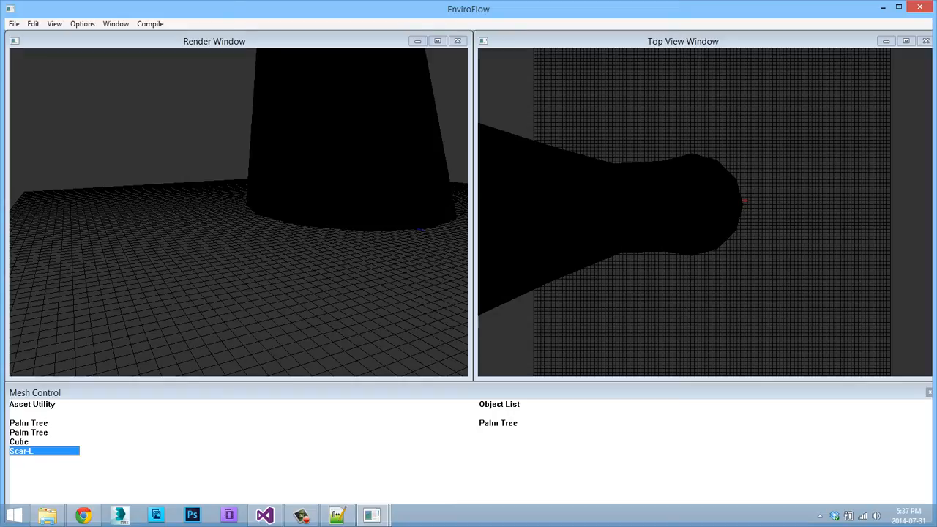
Try to move the Scar-L object from the Object List along the X axis in the render view.
key("d")
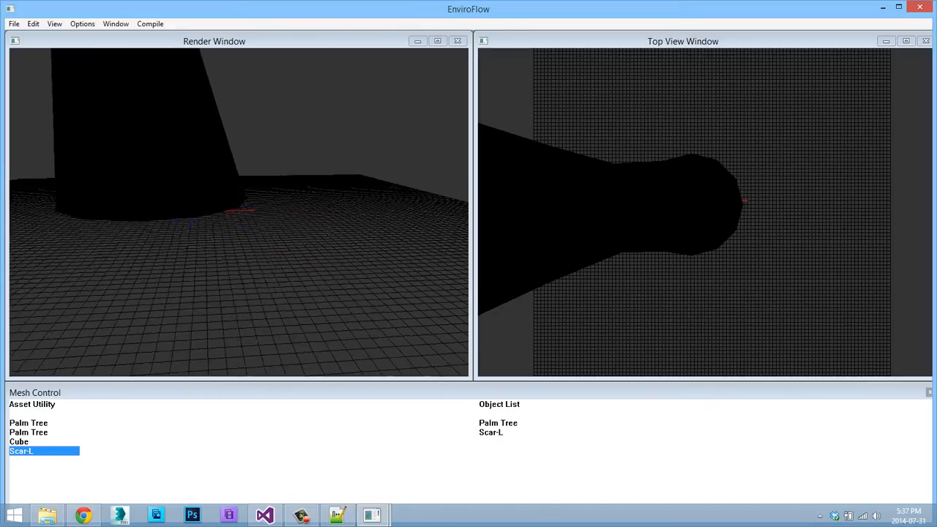
key("s")
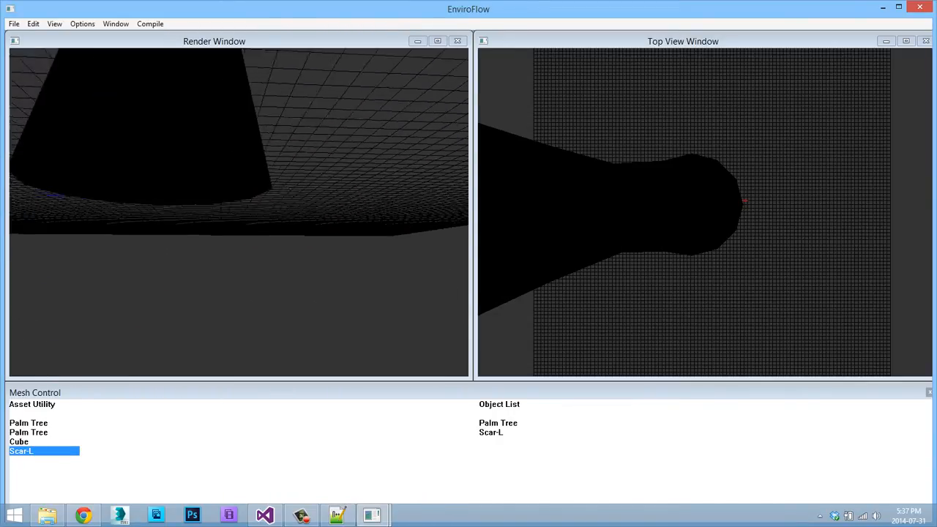
key("w")
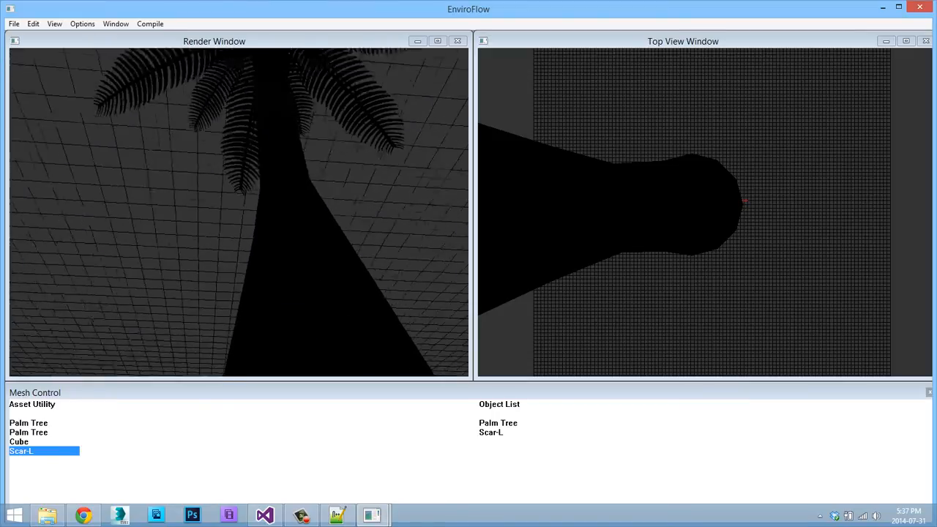
key("w")
key("s")
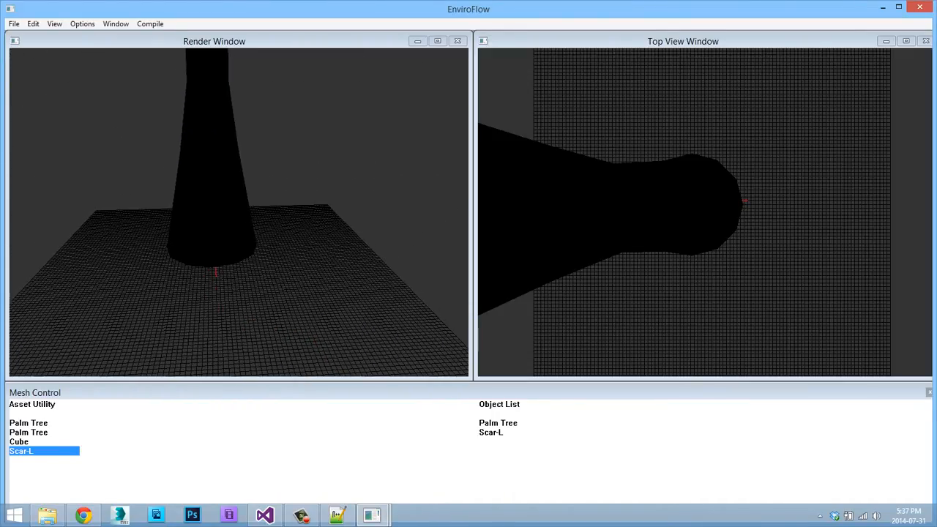
left_click(491, 433)
right_click(188, 162)
mouse_move(231, 196)
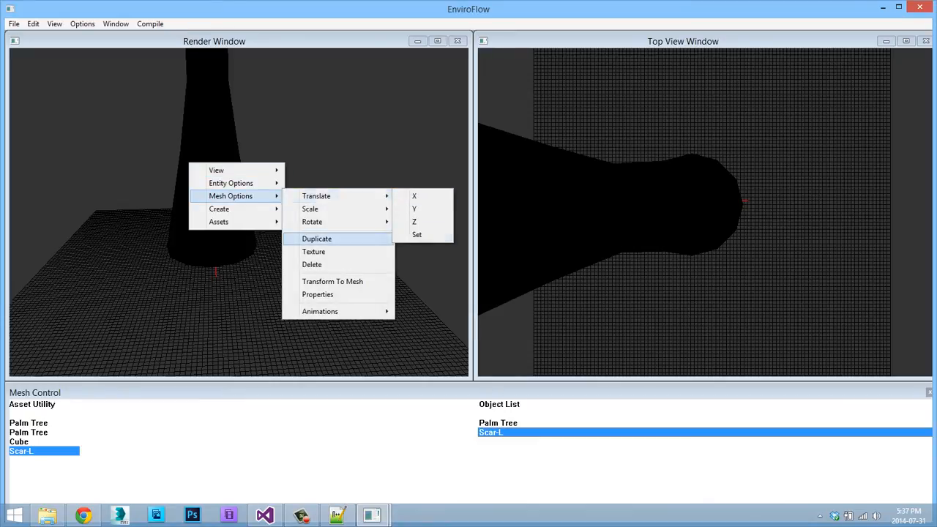
mouse_move(314, 209)
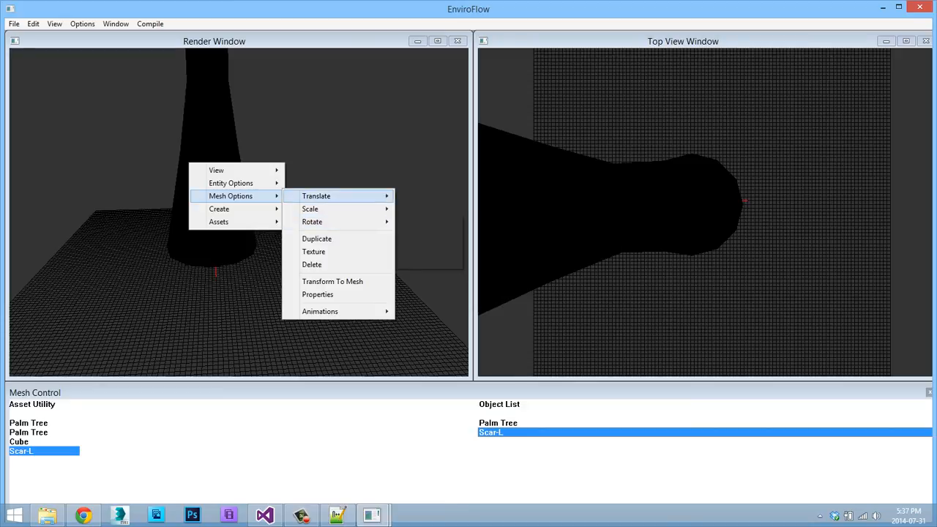
left_click(414, 196)
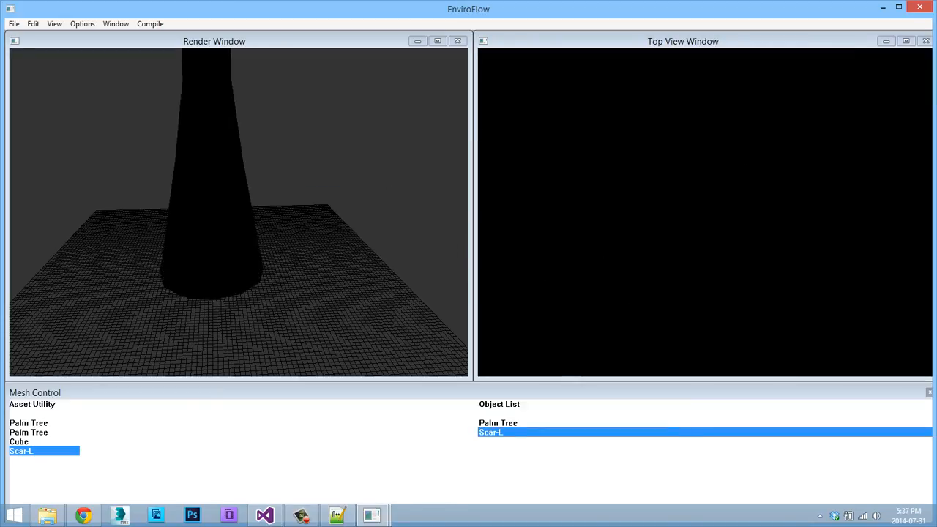
middle_click_drag(238, 212, 219, 231)
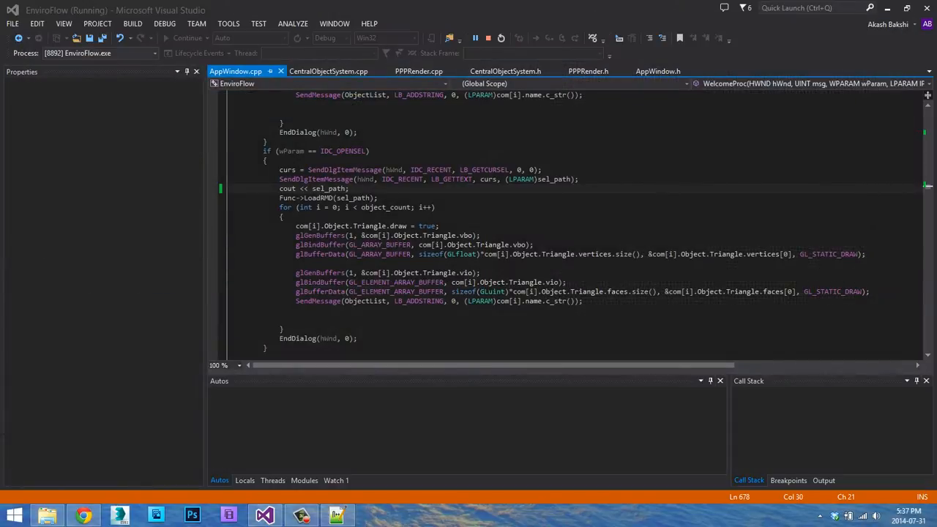
Close Notepad++ and delete the mesh.plm file from the PreLoadedAssets folder in File Explorer.
left_click(336, 515)
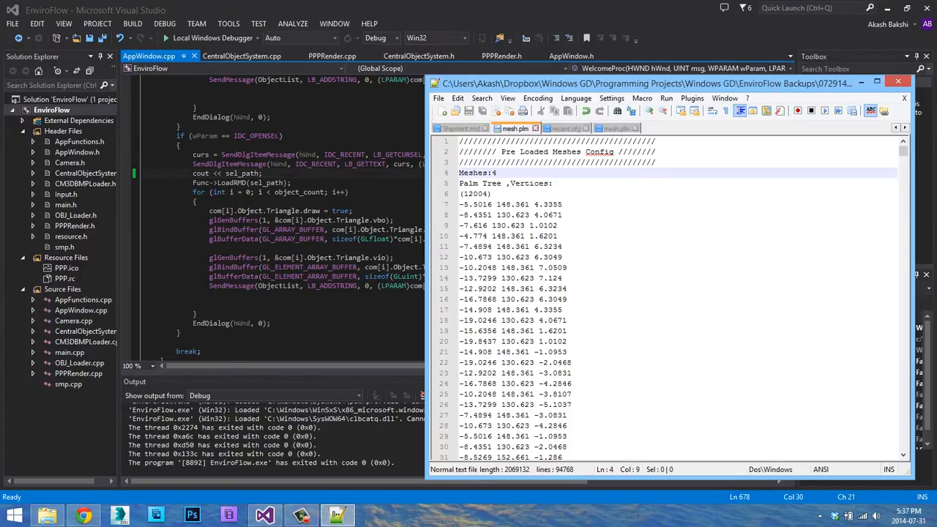
left_click(897, 81)
left_click(47, 515)
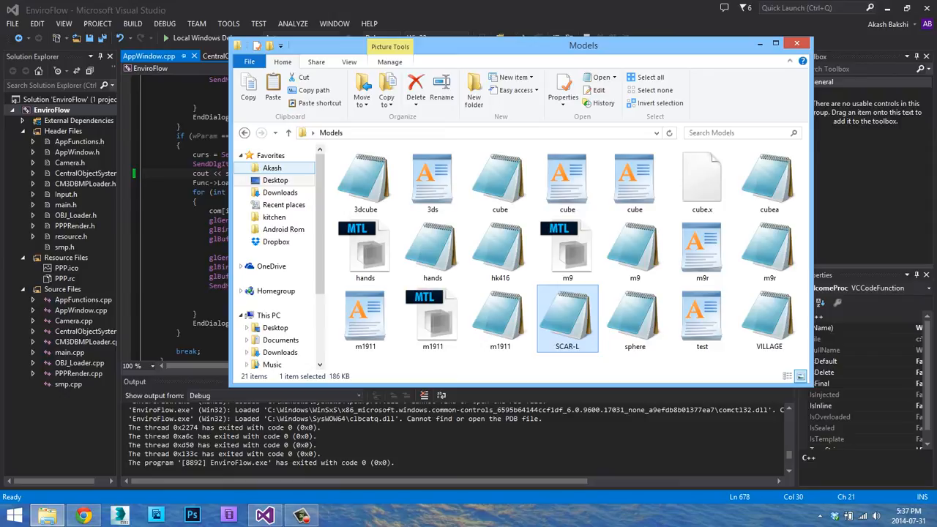
left_click(272, 168)
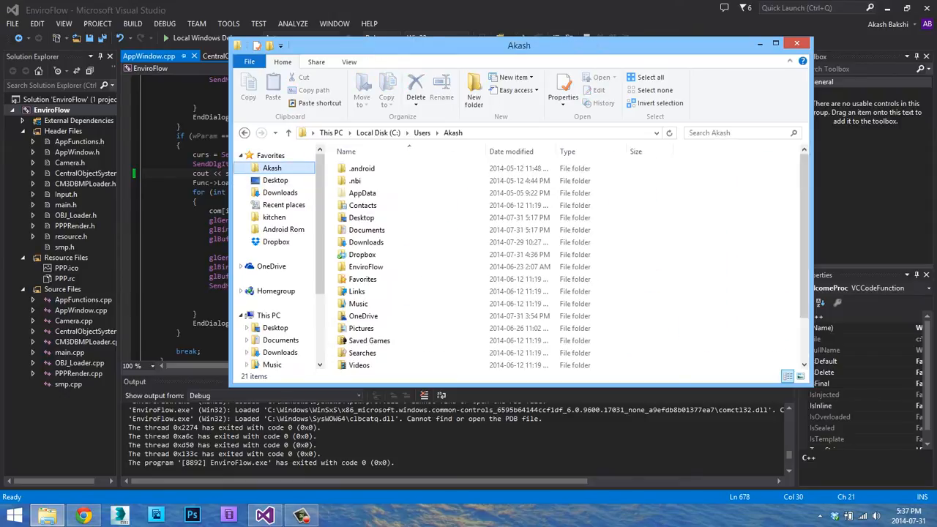
left_click(244, 133)
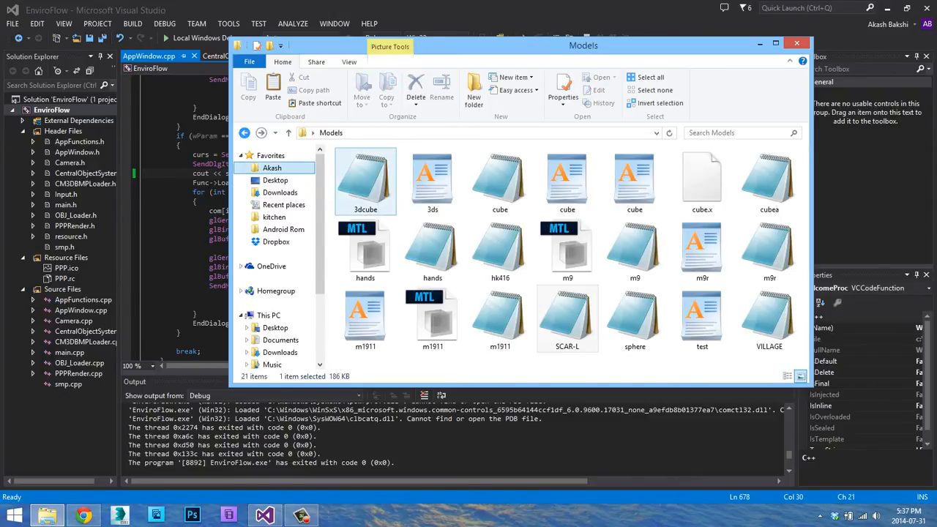
left_click(244, 132)
left_click(244, 133)
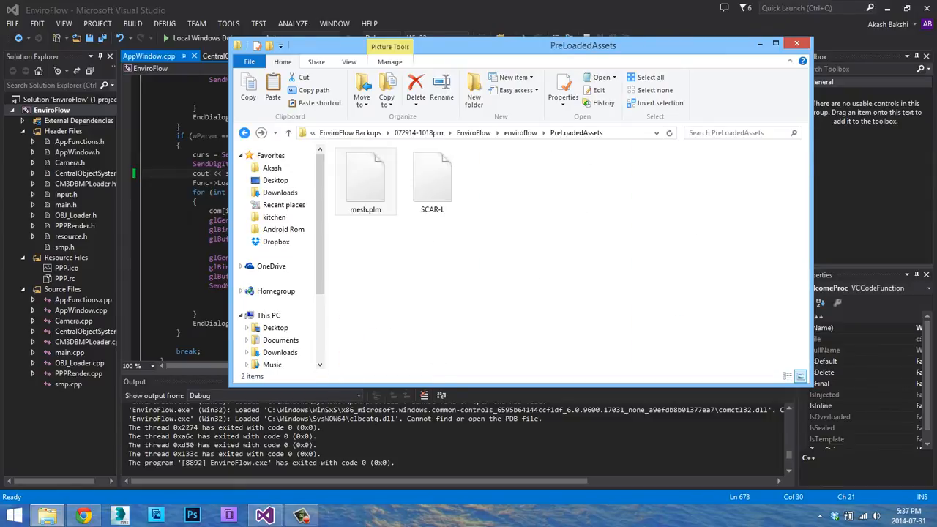
left_click(366, 181)
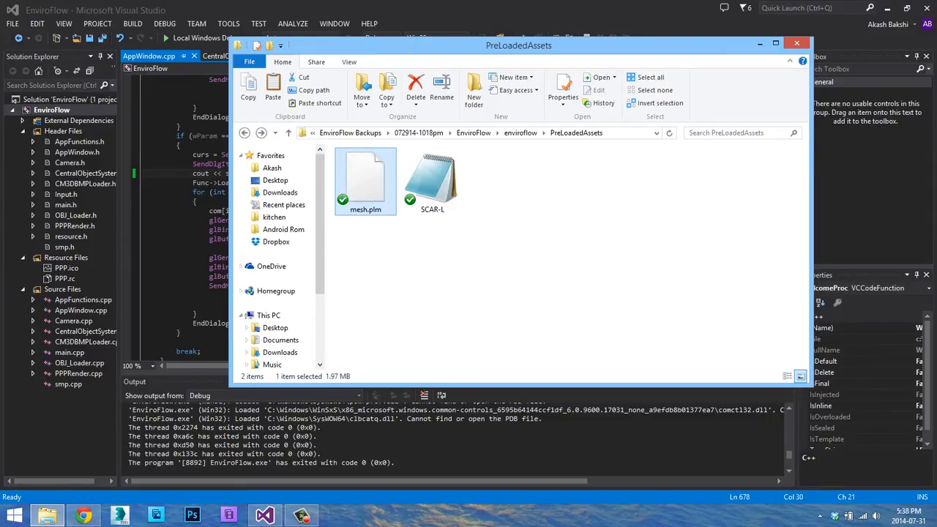
key("Delete")
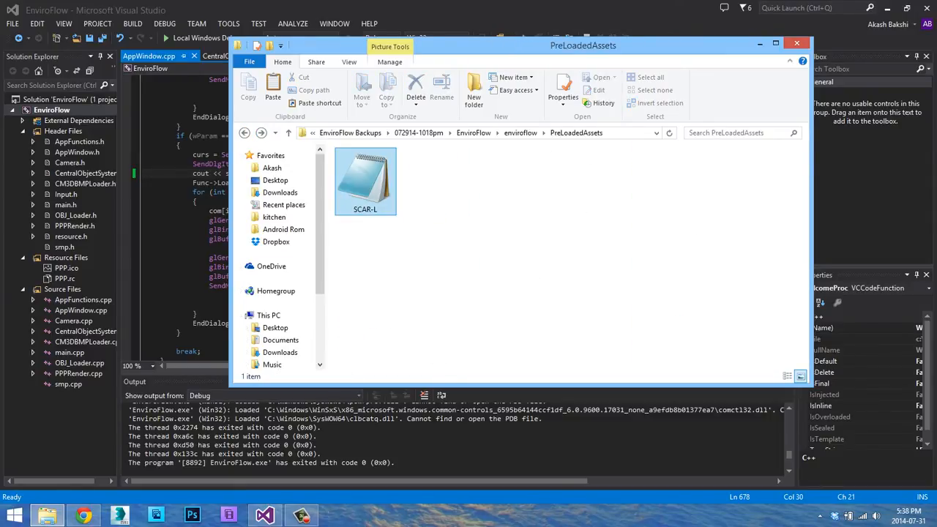
Relaunch EnviroFlow from Visual Studio and open the second map in the Welcome dialog's recent list.
left_click(192, 38)
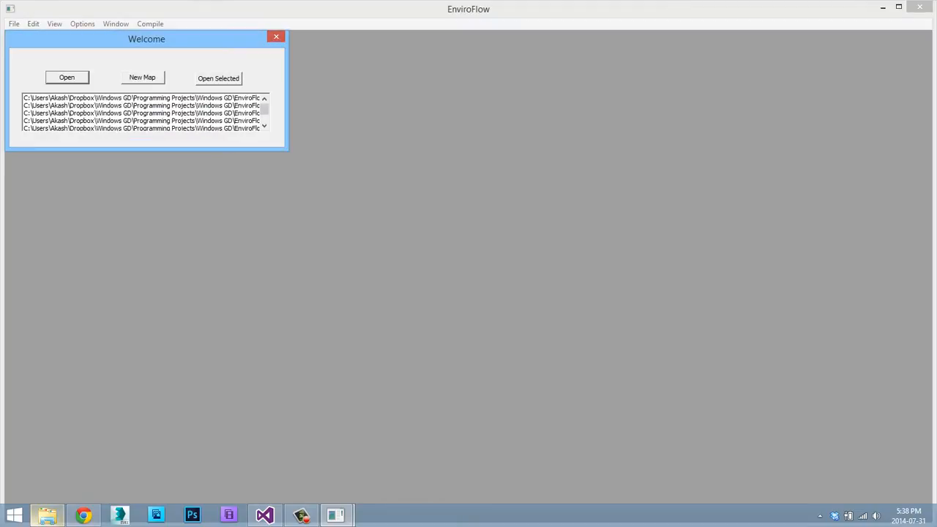
left_click(47, 515)
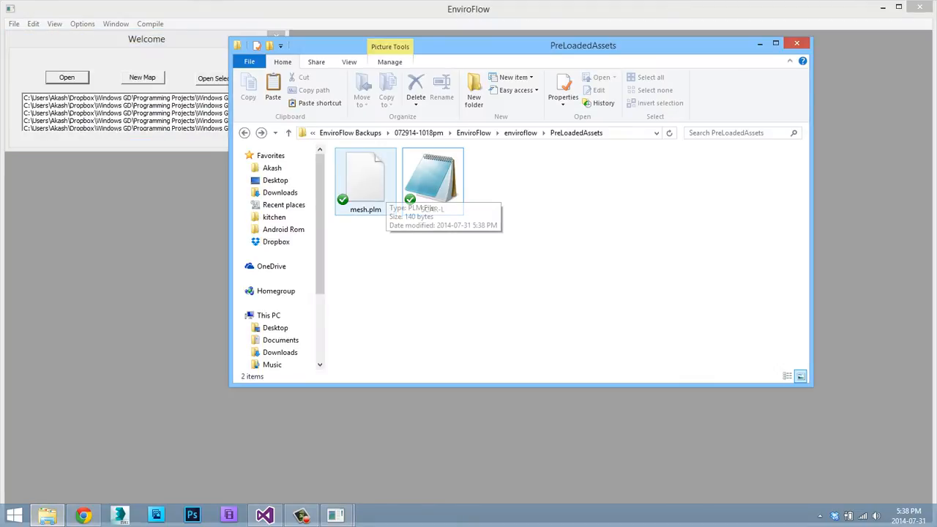
left_click(176, 98)
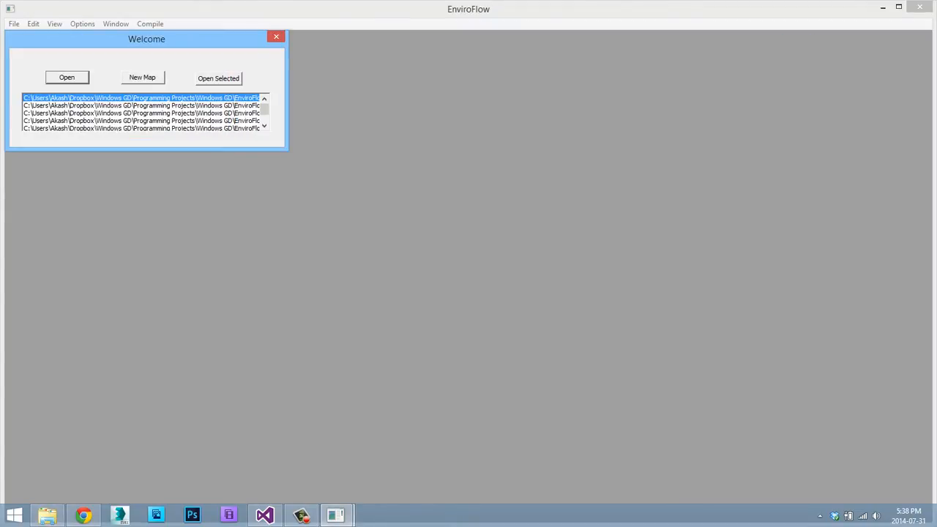
left_click(176, 105)
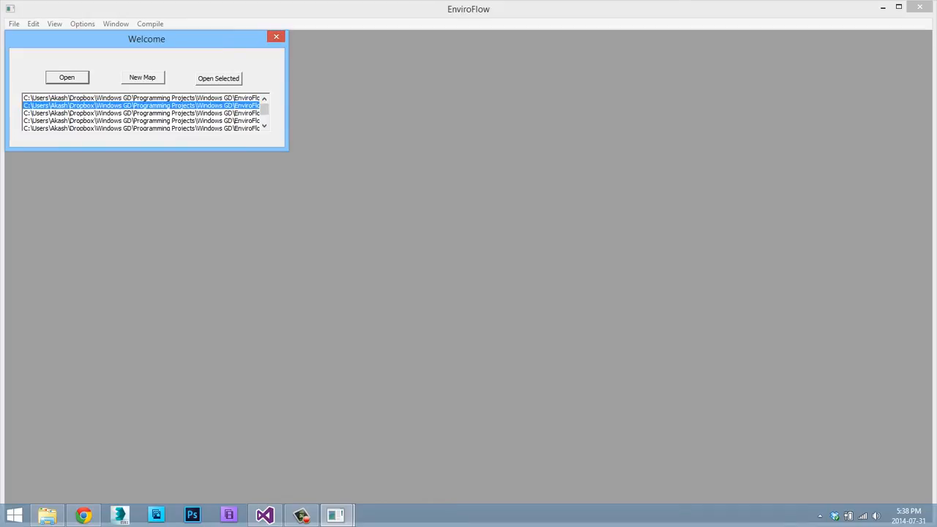
left_click(218, 78)
Open the new mesh.plm file from the PreLoadedAssets folder in Notepad++.
left_click(47, 515)
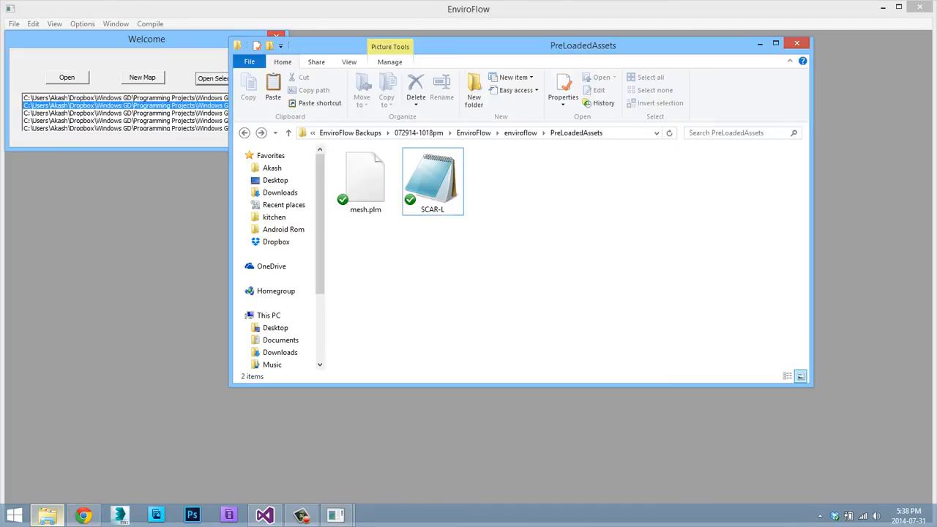
right_click(369, 182)
left_click(399, 205)
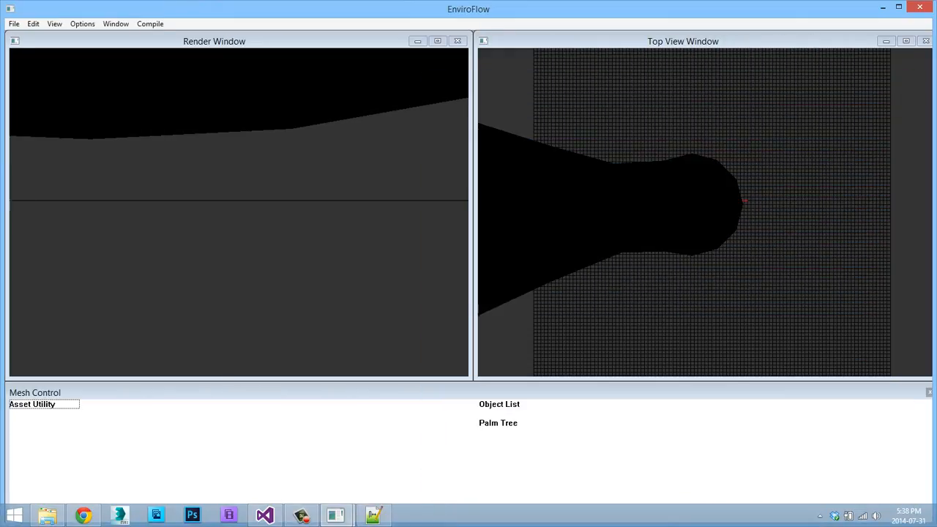
Add the Palm Tree object to the Asset Utility under the mesh name Palm Tree and reload mesh.plm in Notepad++.
left_click(498, 423)
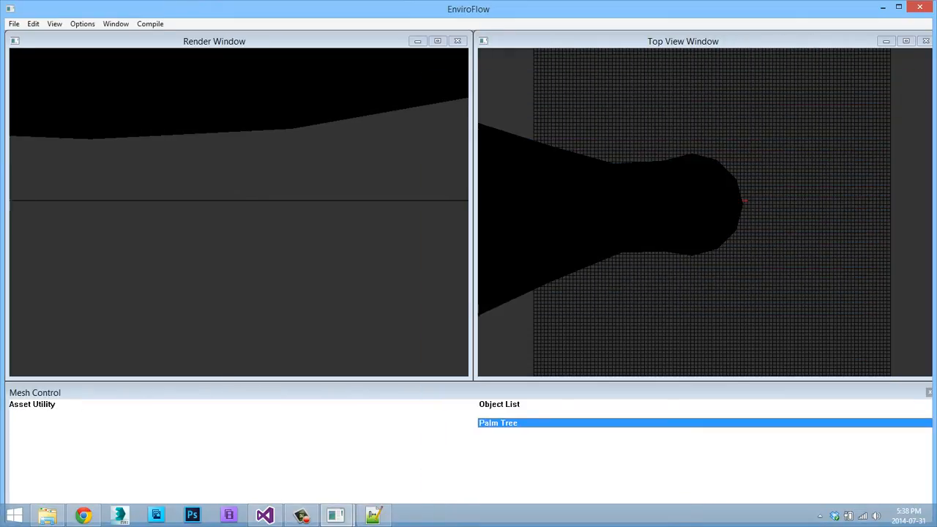
right_click(190, 129)
mouse_move(221, 189)
left_click(334, 188)
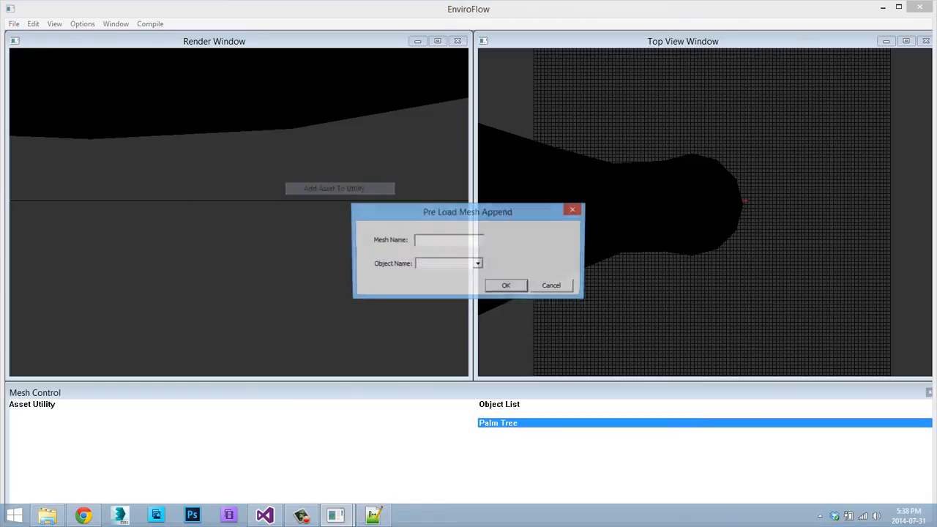
type("Palm Tree")
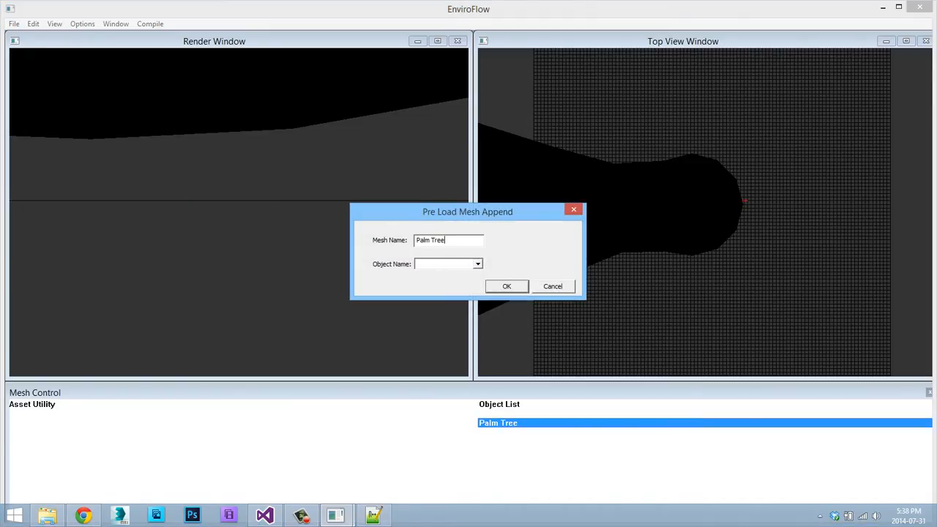
left_click(478, 264)
left_click(442, 274)
left_click(507, 286)
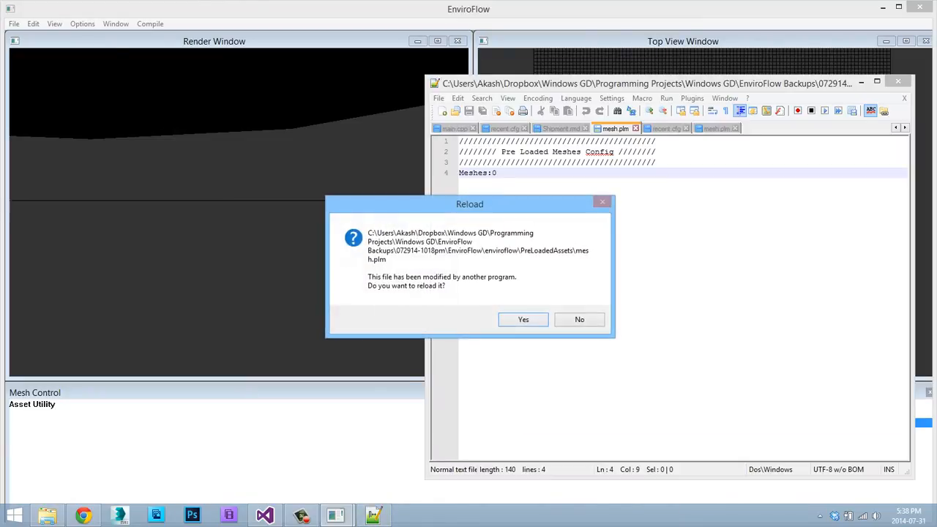
key("Return")
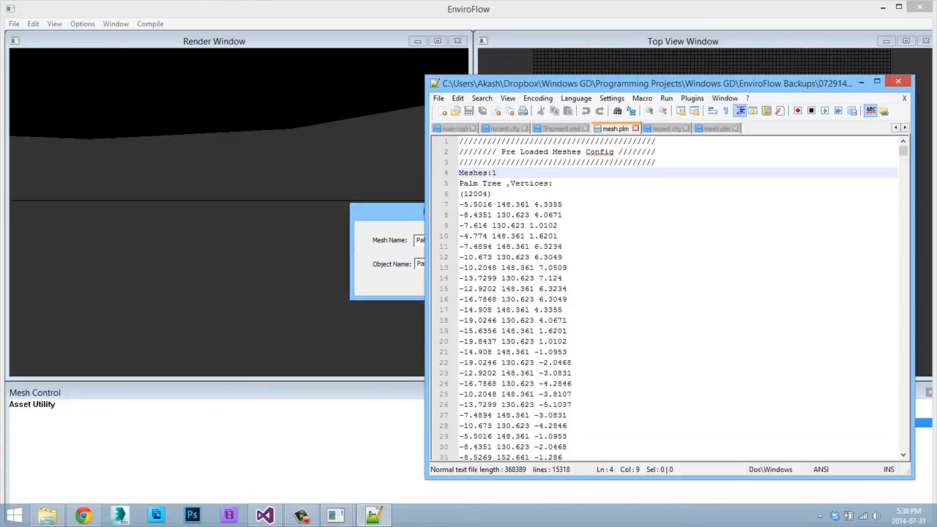
key("alt+Tab")
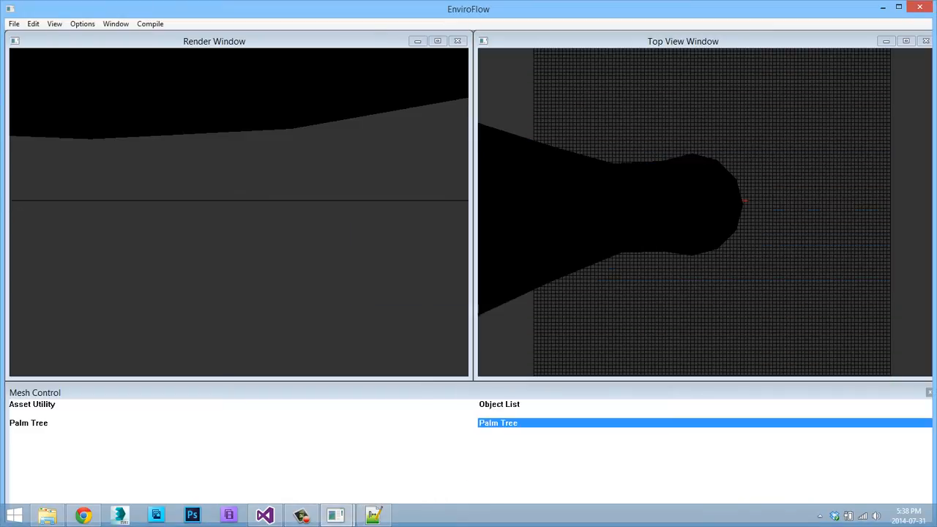
Close EnviroFlow and reload the modified mesh.plm in Notepad++.
left_click(919, 7)
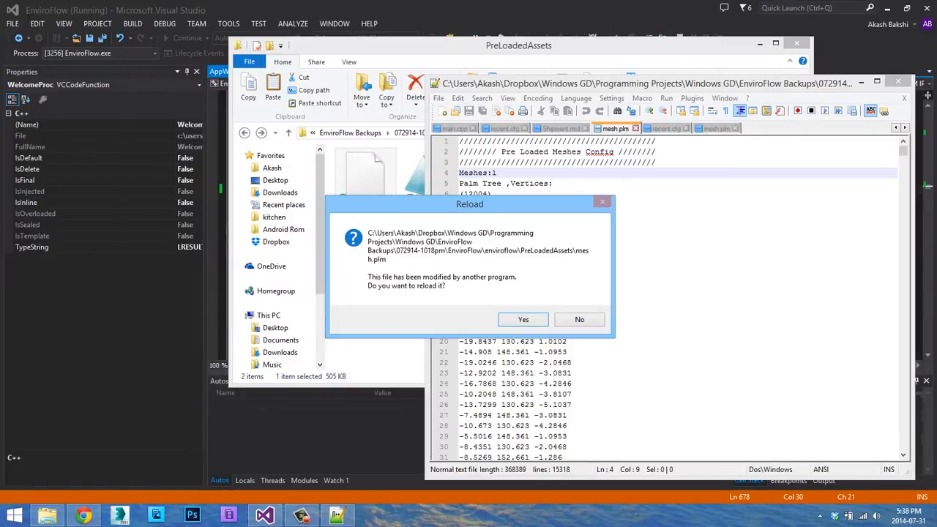
left_click(524, 320)
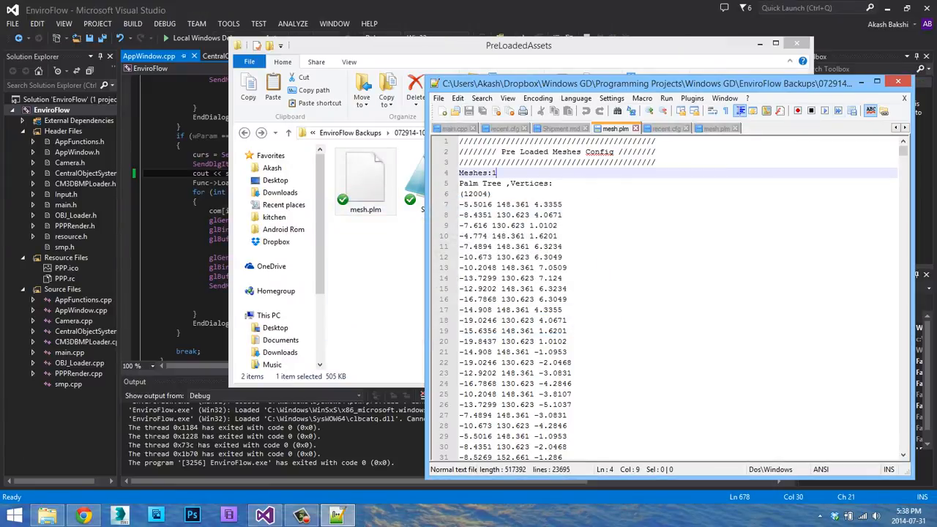
left_click(862, 82)
Start EnviroFlow again from Visual Studio and open the second recent map in the Welcome dialog.
left_click(197, 38)
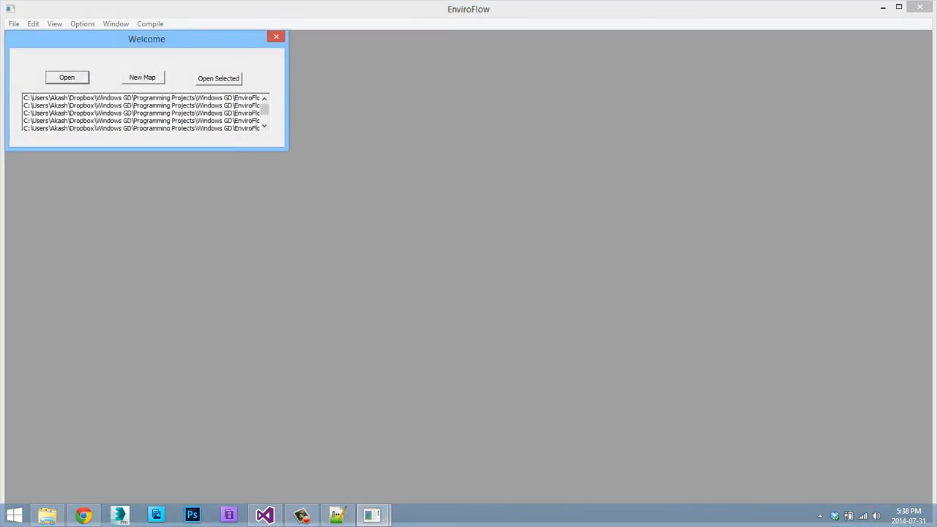
left_click(141, 105)
left_click(219, 78)
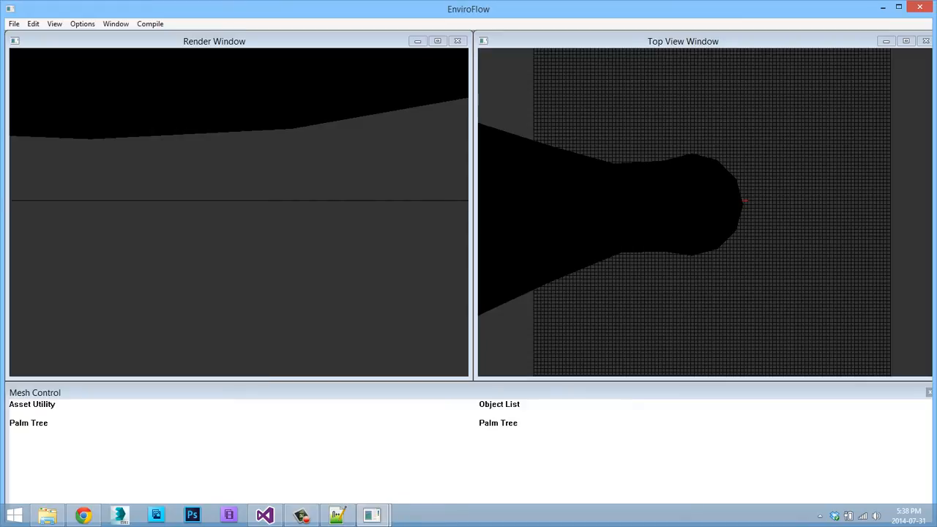
Add the Palm Tree asset from the Asset Utility to the scene.
key("s")
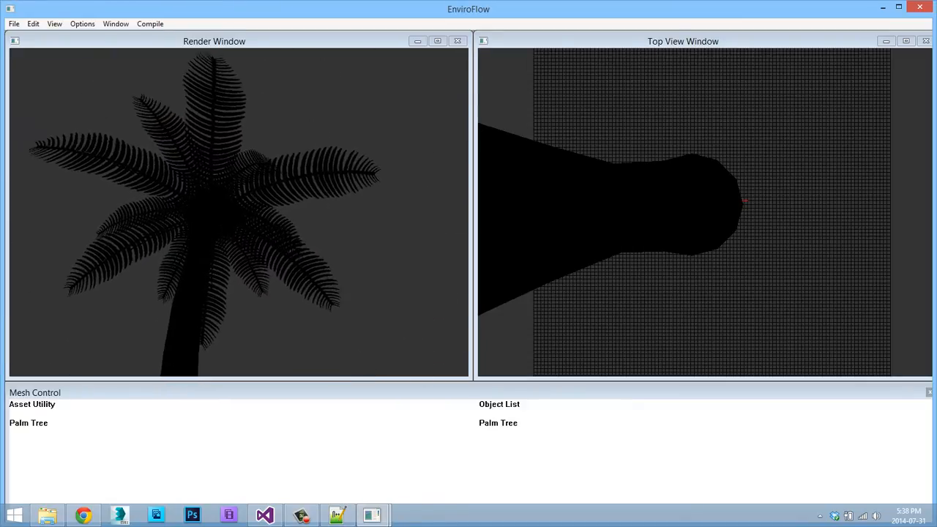
key("w")
key("s")
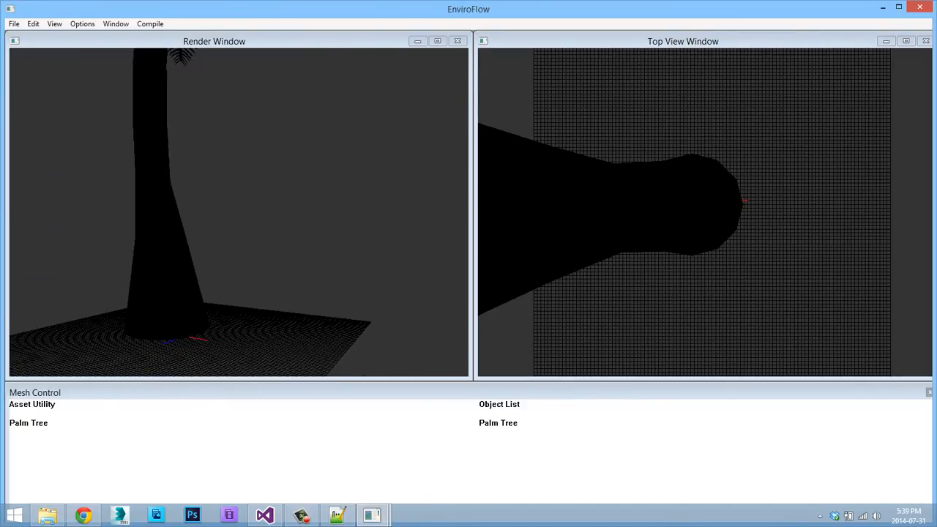
left_click(29, 423)
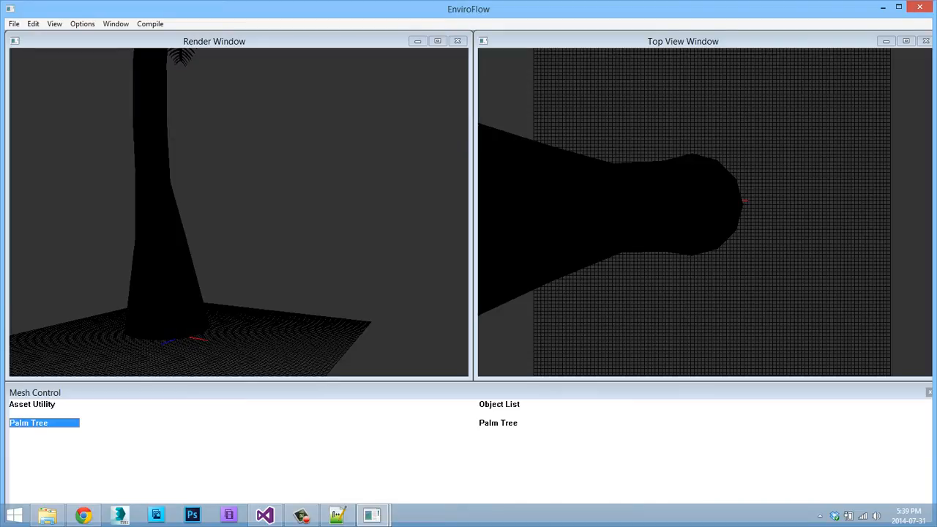
right_click(214, 138)
mouse_move(249, 195)
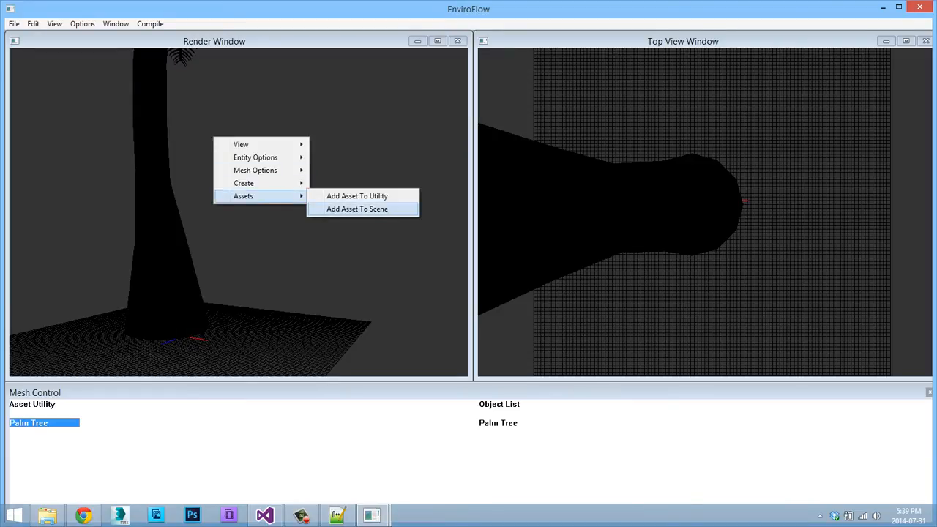
key("Escape")
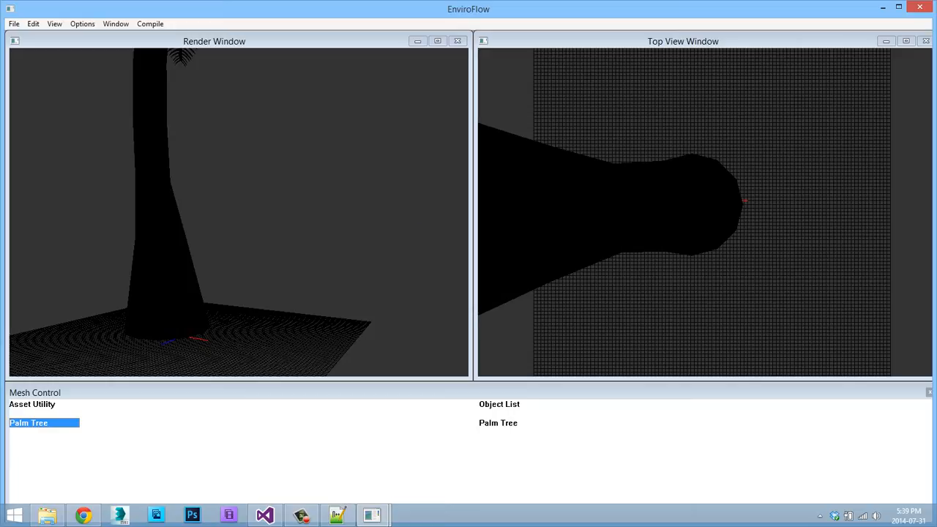
right_click(178, 286)
mouse_move(209, 344)
left_click(322, 357)
key("s")
key("a")
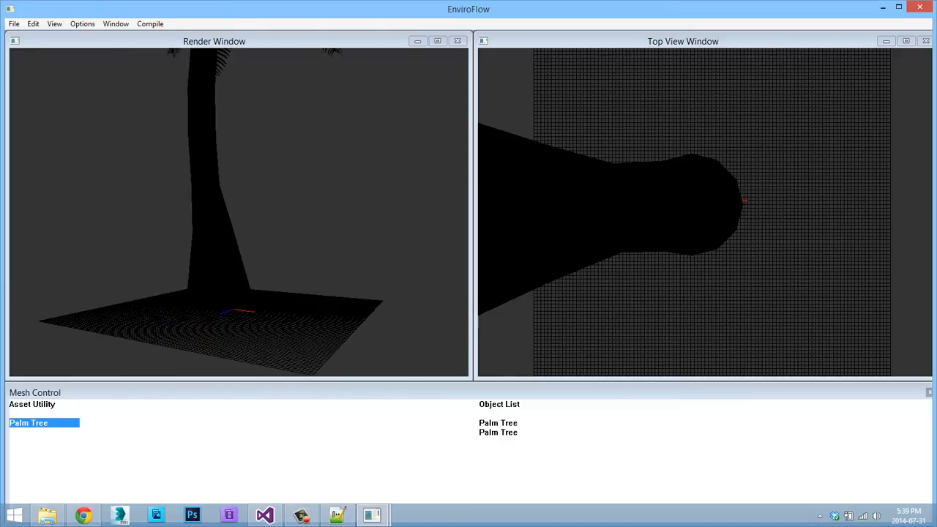
Translate the second Palm Tree in the Object List along the X axis, away from the first tree, and turn X translation off.
left_click(499, 423)
left_click(498, 433)
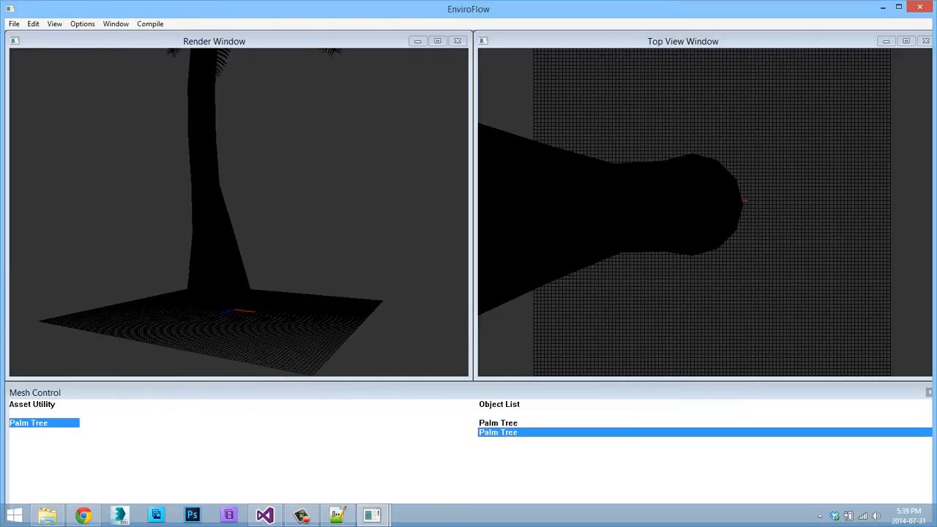
right_click(244, 114)
mouse_move(286, 132)
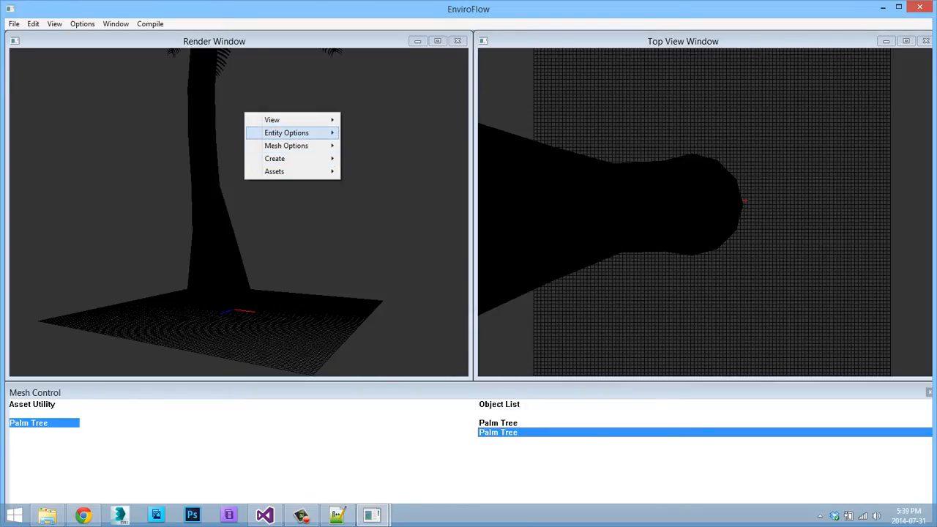
mouse_move(372, 146)
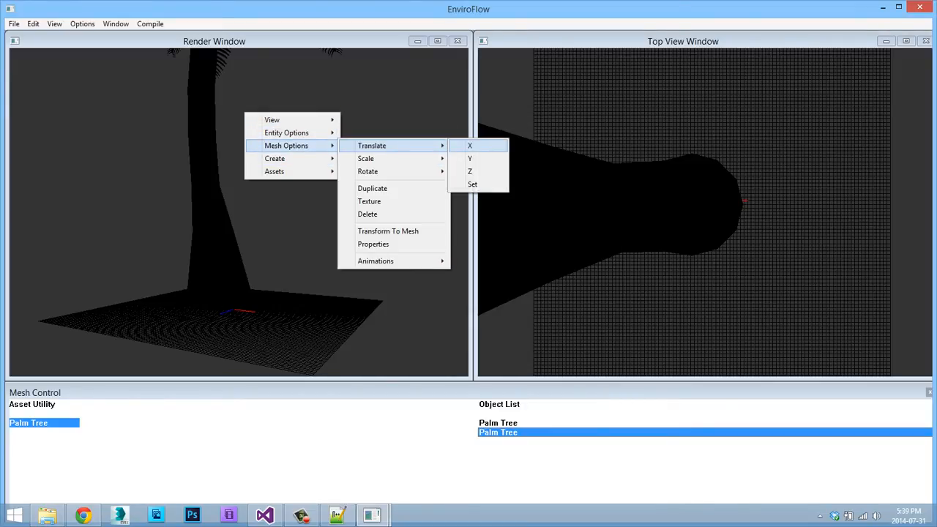
left_click(469, 146)
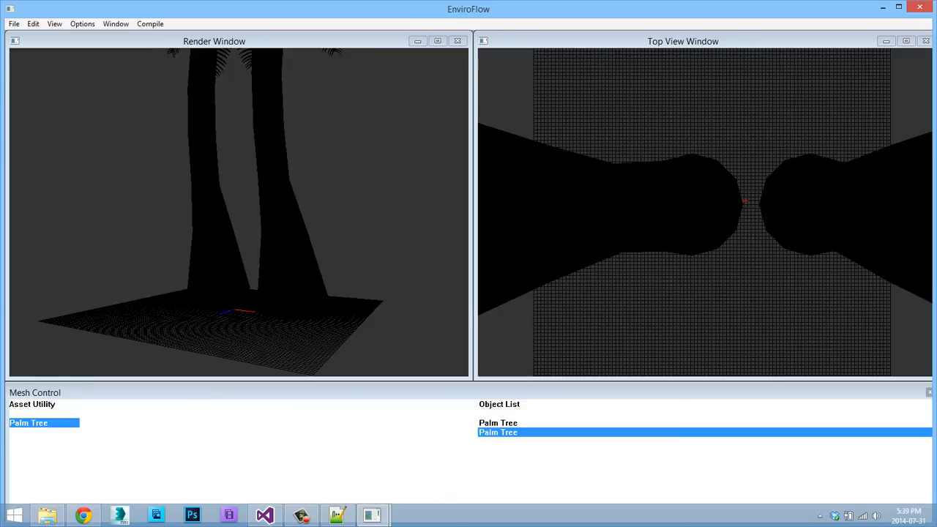
right_click(289, 133)
mouse_move(330, 164)
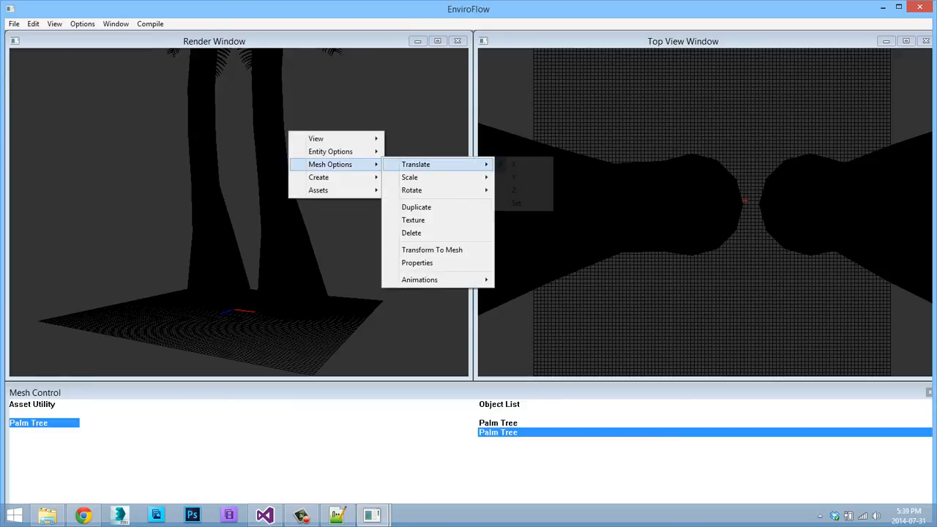
mouse_move(418, 163)
left_click(521, 164)
Scale the second Palm Tree down on all axes to a much smaller size, then turn off All scaling.
right_click(338, 134)
mouse_move(380, 167)
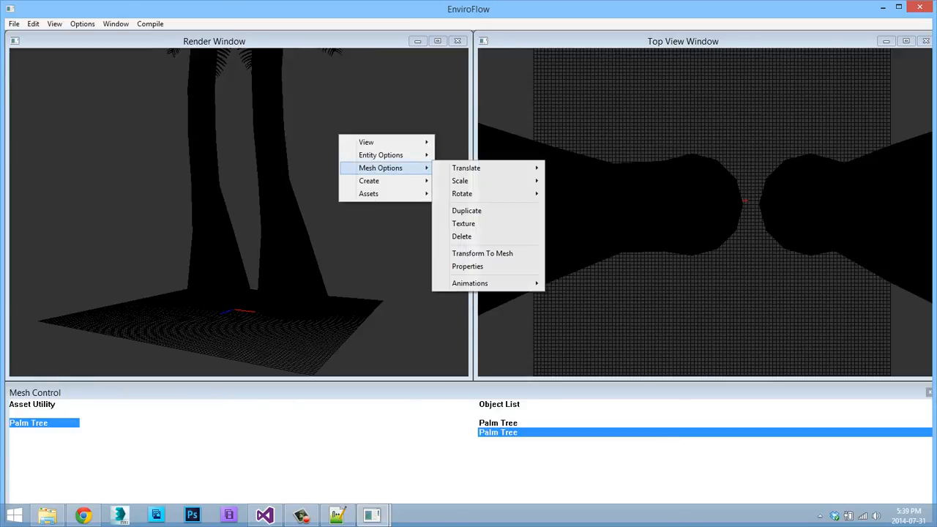
mouse_move(468, 181)
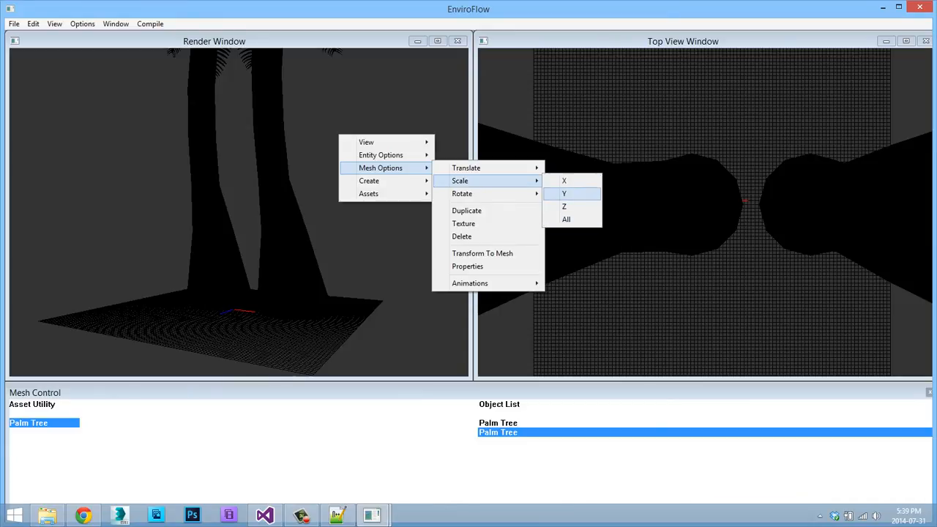
left_click(567, 219)
middle_click_drag(238, 212, 275, 305)
scroll(239, 212, "down", 6)
scroll(239, 213, "up", 4)
scroll(238, 213, "down", 3)
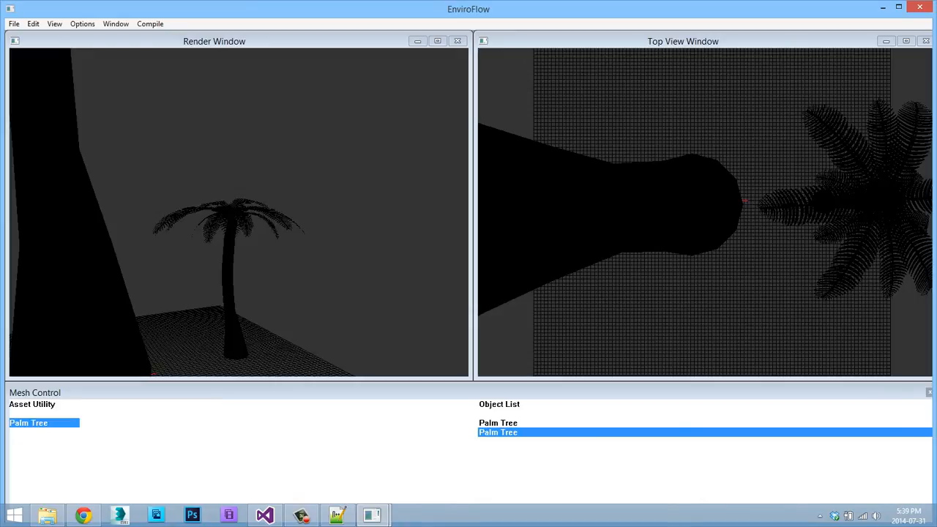
middle_click_drag(239, 212, 193, 122)
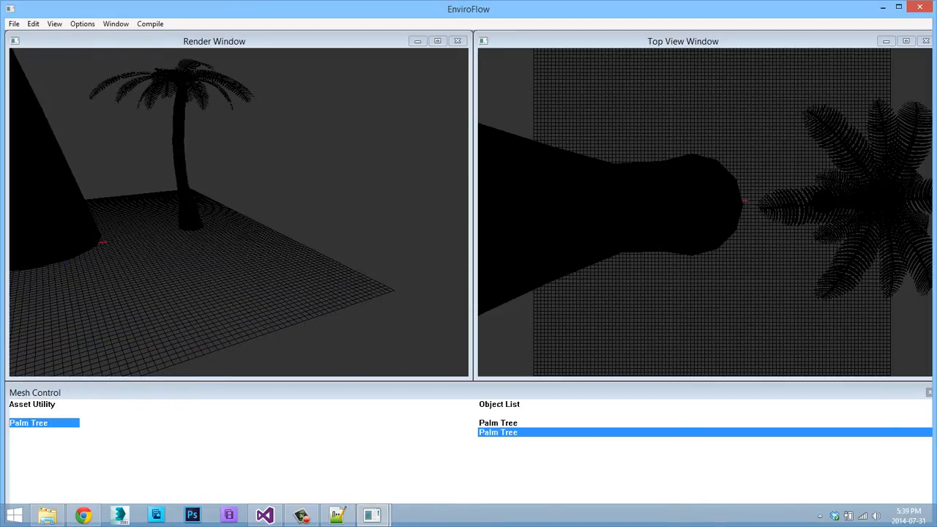
right_click(224, 146)
mouse_move(265, 179)
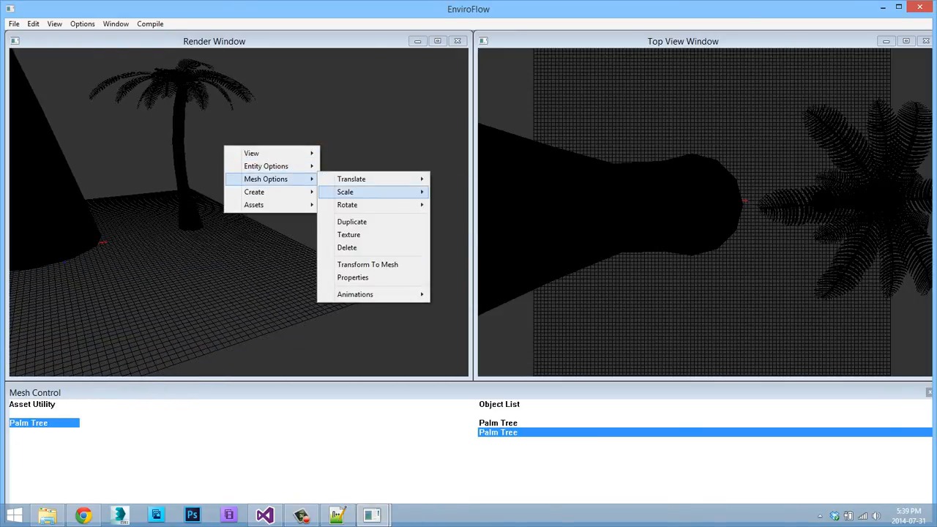
mouse_move(346, 192)
left_click(454, 230)
Rotate the small second Palm Tree about its Y axis with the Angle and Y rotation options.
key("w")
middle_click_drag(453, 229, 497, 366)
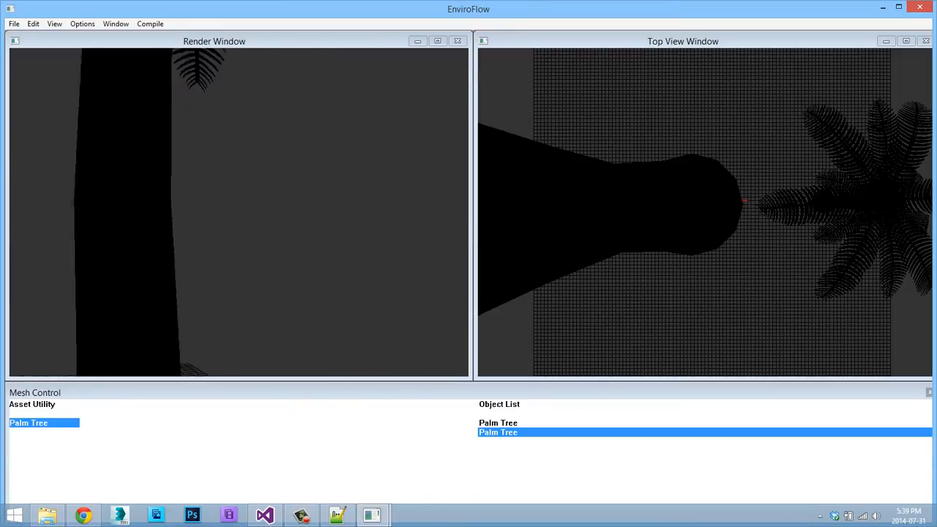
middle_click_drag(238, 212, 214, 152)
key("s")
key("s")
right_click(214, 152)
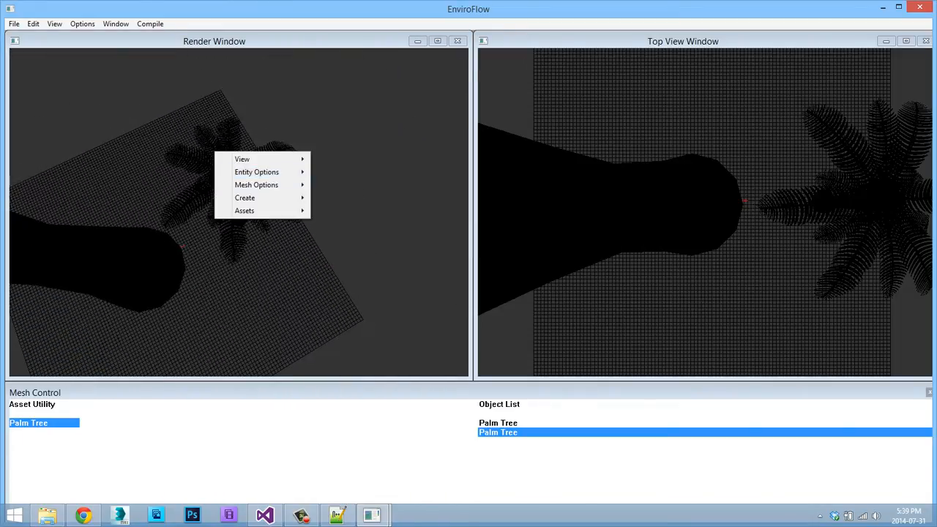
mouse_move(256, 184)
mouse_move(352, 211)
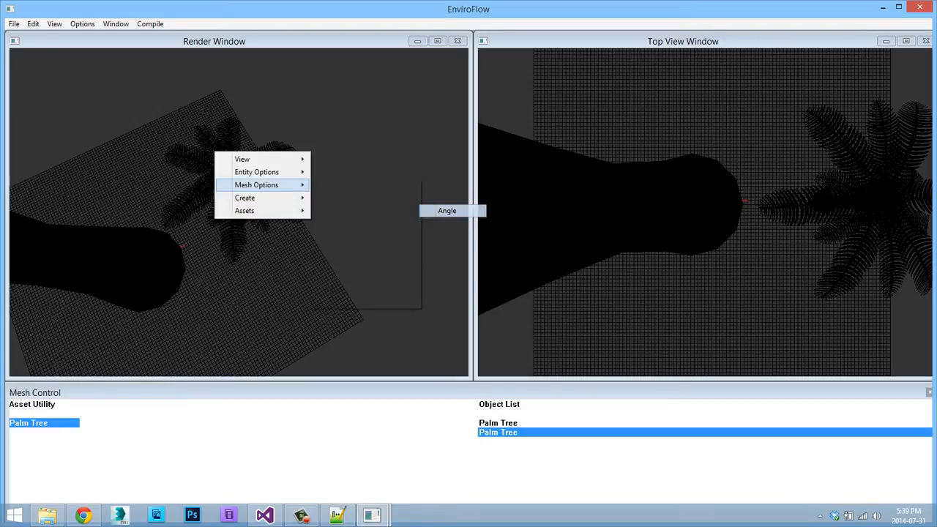
right_click(293, 203)
mouse_move(335, 236)
mouse_move(431, 261)
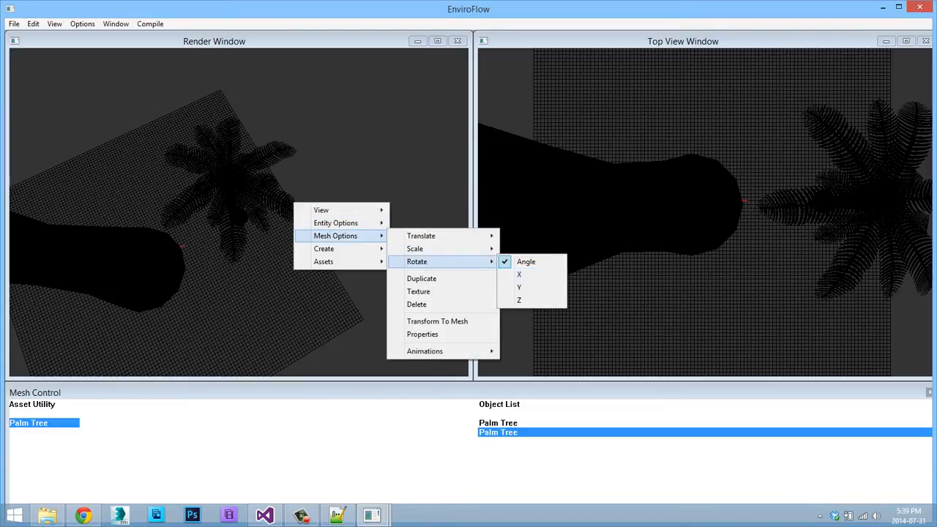
left_click(524, 287)
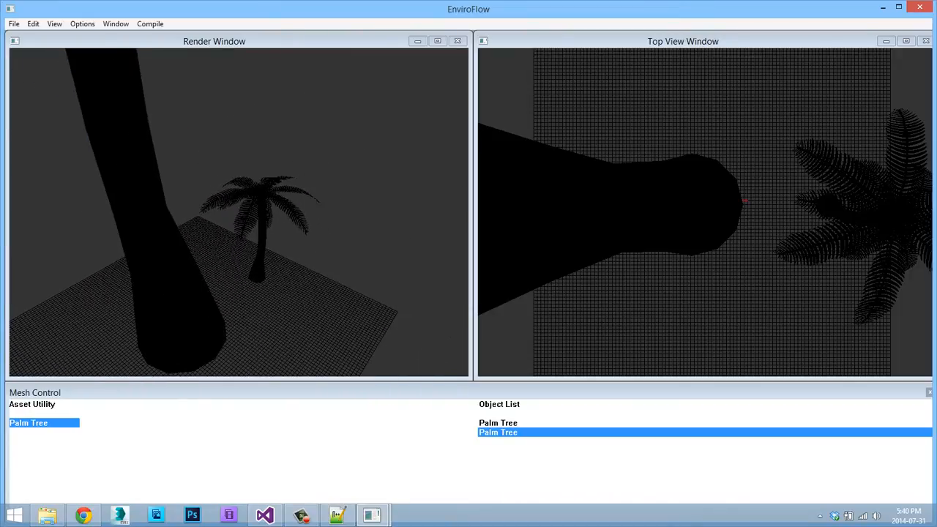
Switch between the two Palm Tree entries in the Object List, ending on the first, and examine its available mesh options.
left_click(498, 423)
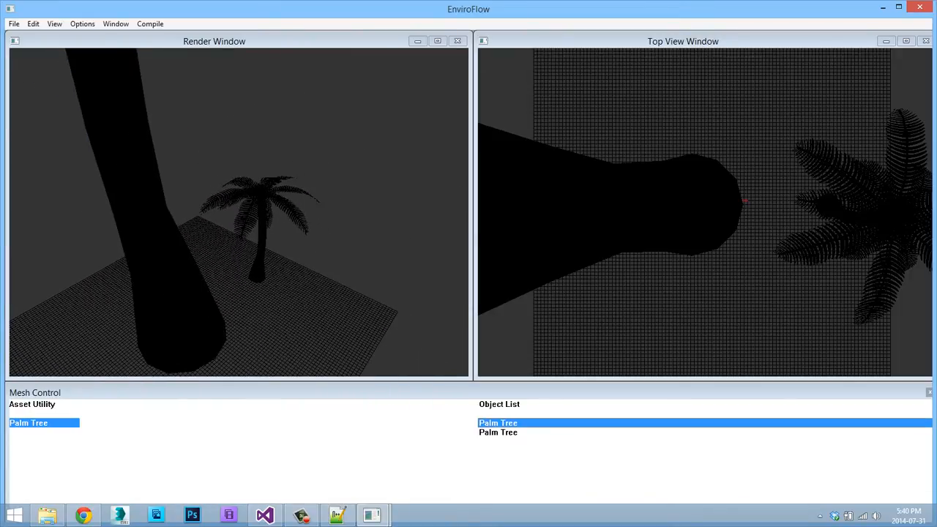
right_click(265, 190)
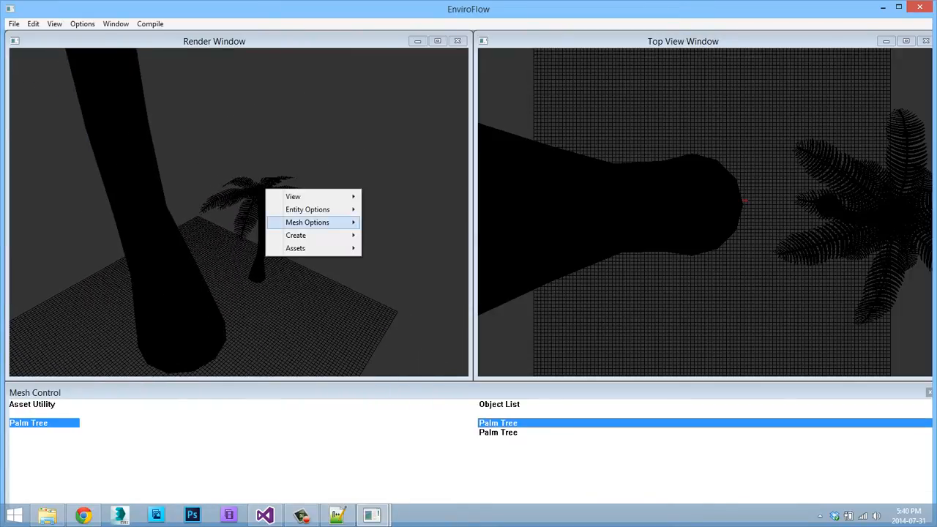
mouse_move(315, 221)
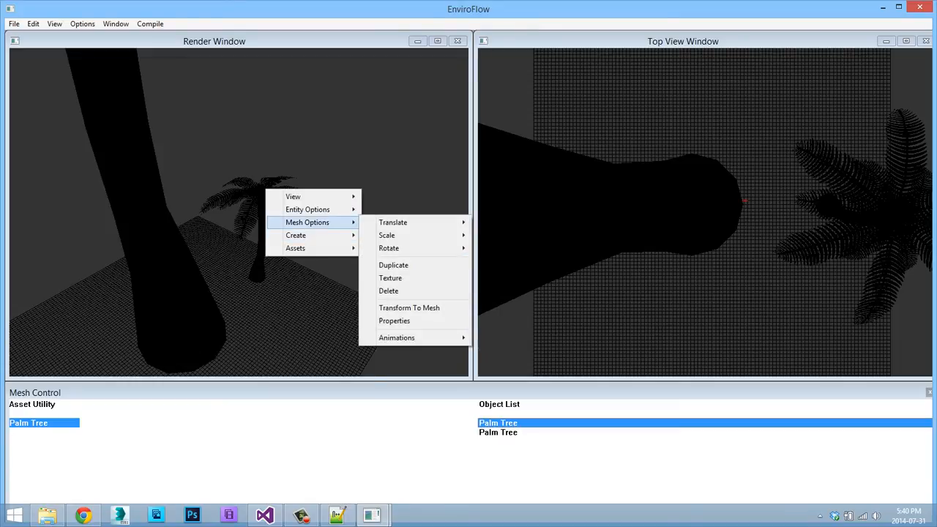
left_click(497, 433)
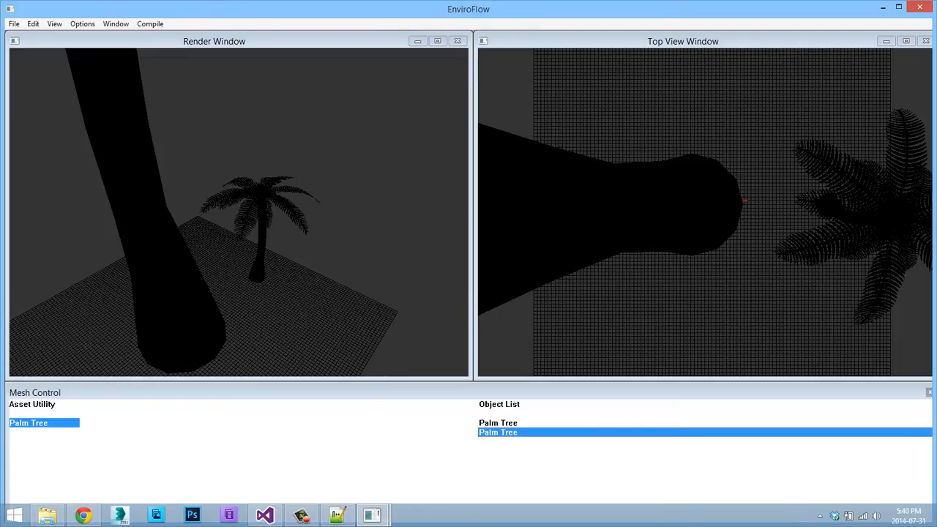
left_click(497, 423)
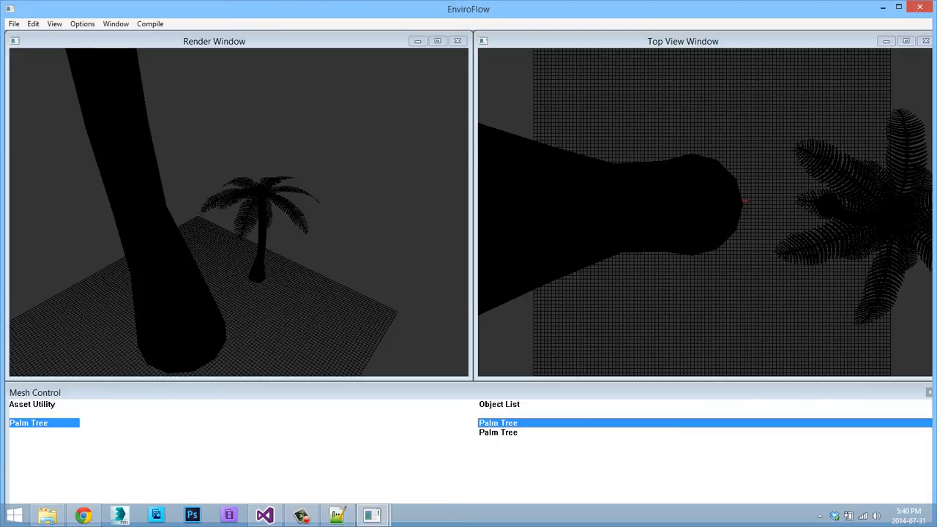
left_click(497, 433)
left_click(498, 423)
left_click(497, 433)
left_click(497, 423)
left_click(498, 432)
left_click(498, 423)
right_click(244, 158)
mouse_move(286, 190)
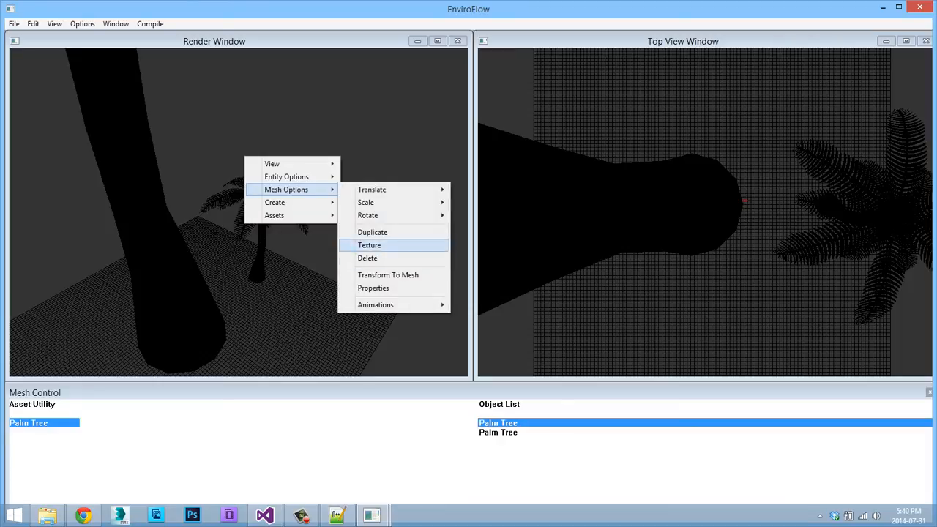
key("Escape")
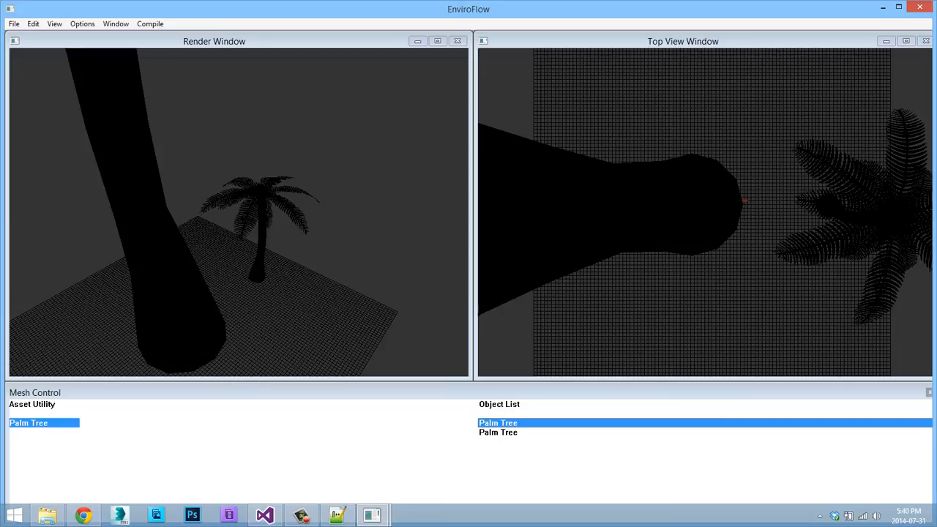
Turn off the Angle and Y rotation options for meshes.
right_click(274, 235)
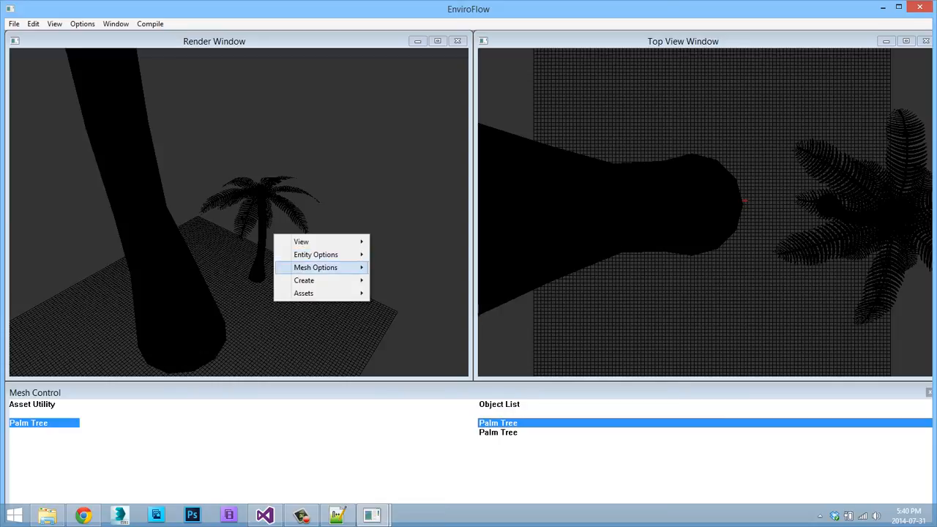
mouse_move(316, 267)
mouse_move(410, 292)
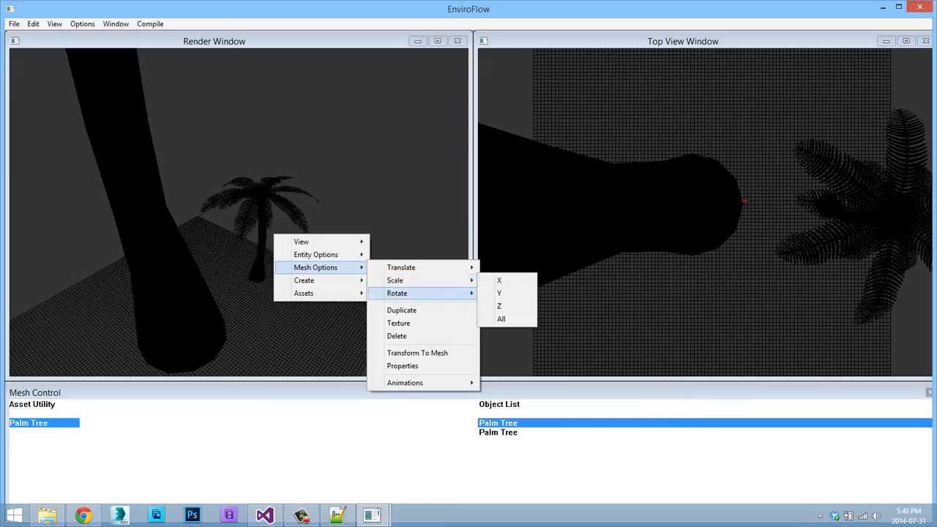
left_click(506, 293)
right_click(335, 234)
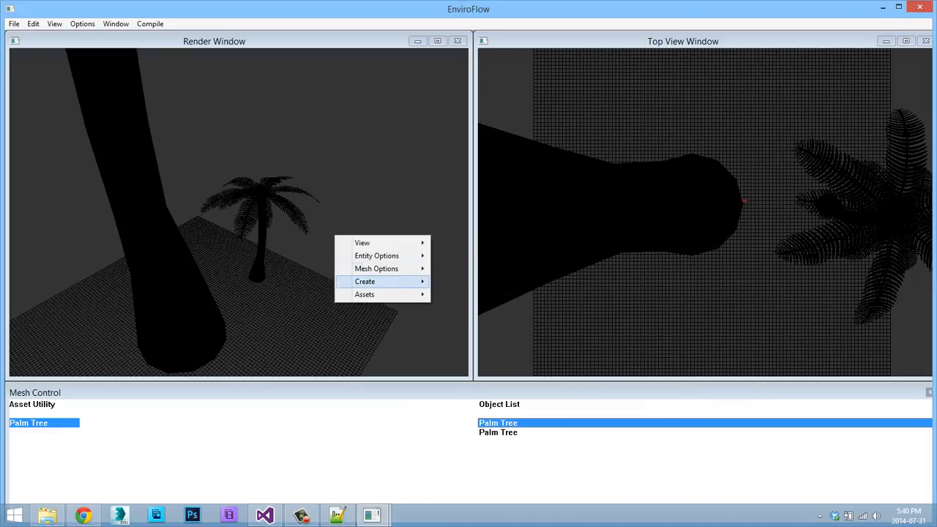
mouse_move(376, 269)
mouse_move(464, 294)
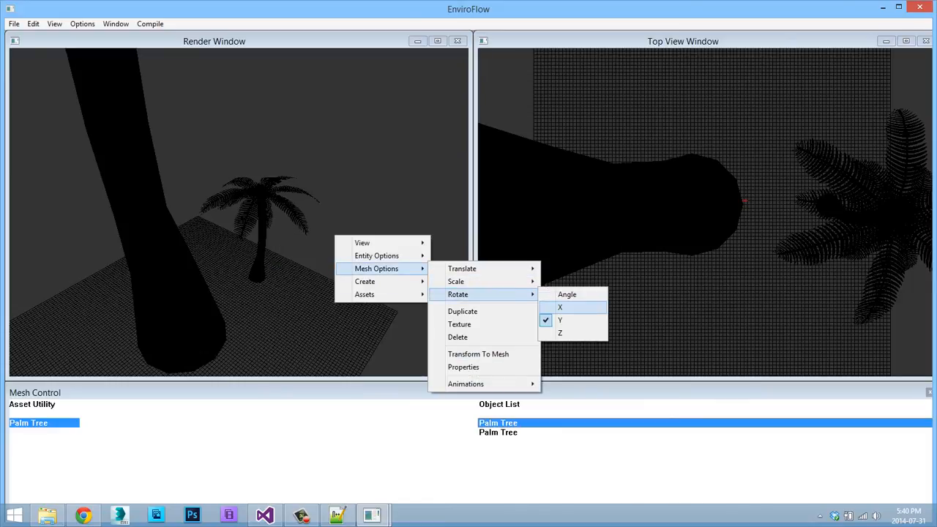
left_click(571, 320)
Translate the large first Palm Tree along the X axis, farther away from the small tree.
right_click(190, 193)
mouse_move(231, 225)
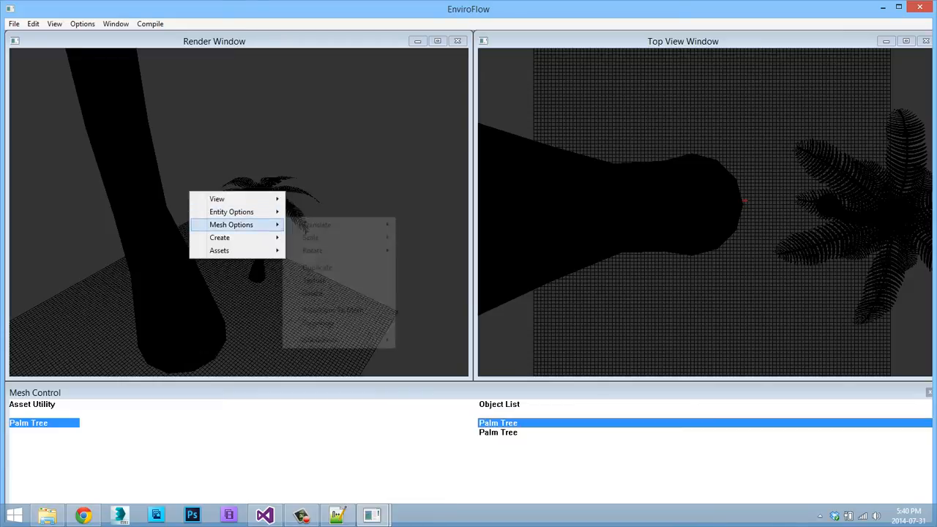
mouse_move(317, 225)
left_click(414, 225)
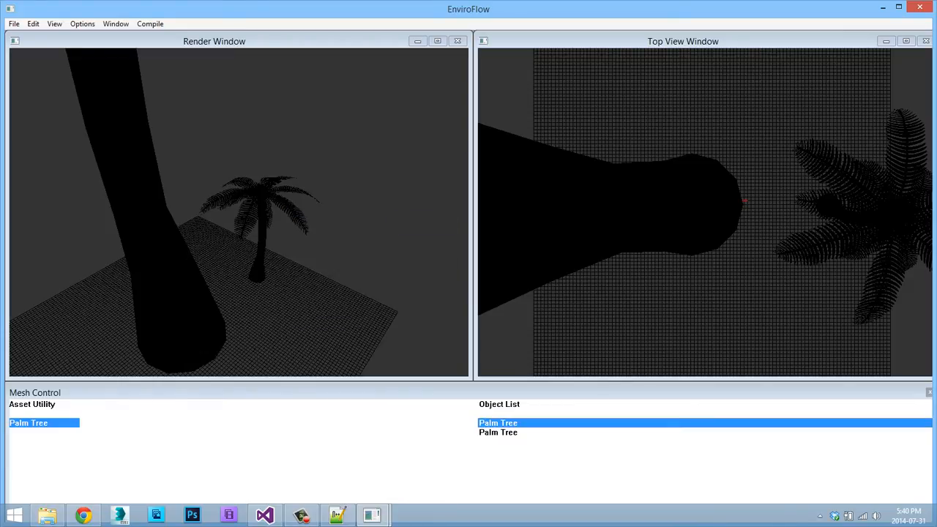
left_click_drag(414, 225, 366, 225)
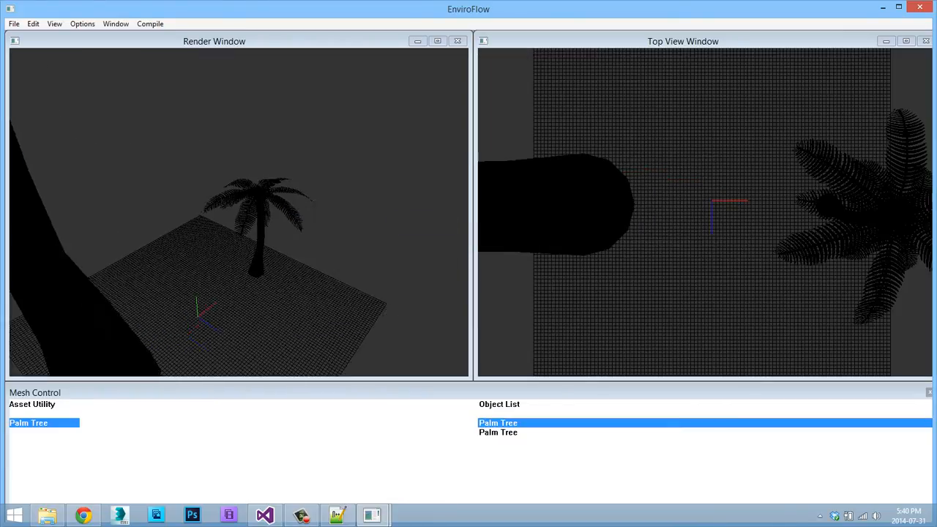
Select the small second Palm Tree in the Object List and turn off the X translation option for meshes.
scroll(239, 212, "down", 5)
mouse_move(238, 212)
middle_mouse_down()
mouse_move(252, 183)
mouse_move(238, 139)
mouse_move(240, 201)
middle_mouse_up()
left_click_drag(239, 212, 280, 212)
left_click_drag(362, 239, 326, 239)
right_click(326, 240)
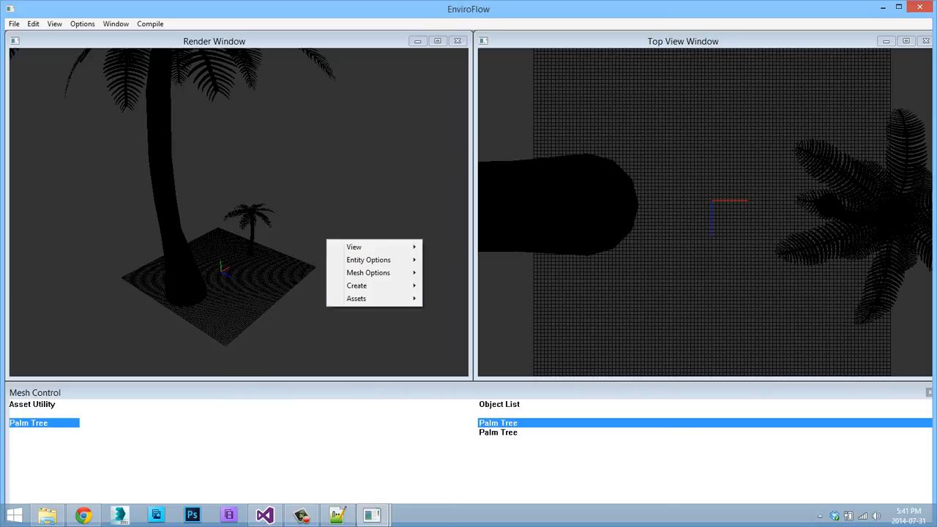
key("Escape")
left_click(498, 433)
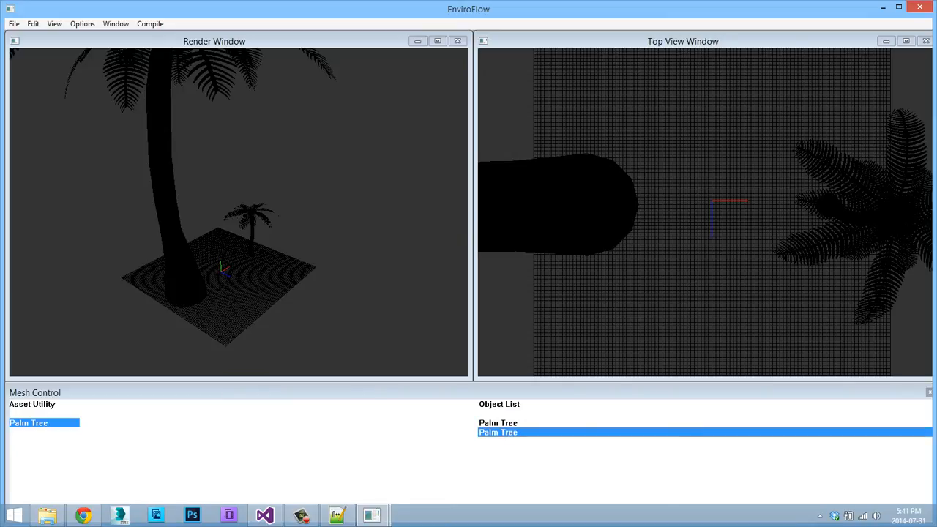
right_click(292, 223)
mouse_move(333, 254)
mouse_move(413, 268)
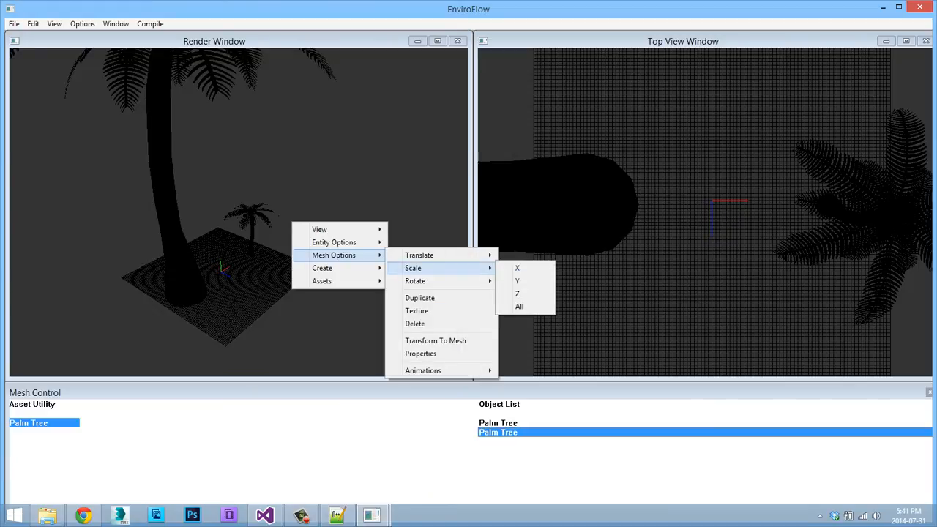
left_click(517, 255)
Duplicate the small second Palm Tree.
right_click(278, 186)
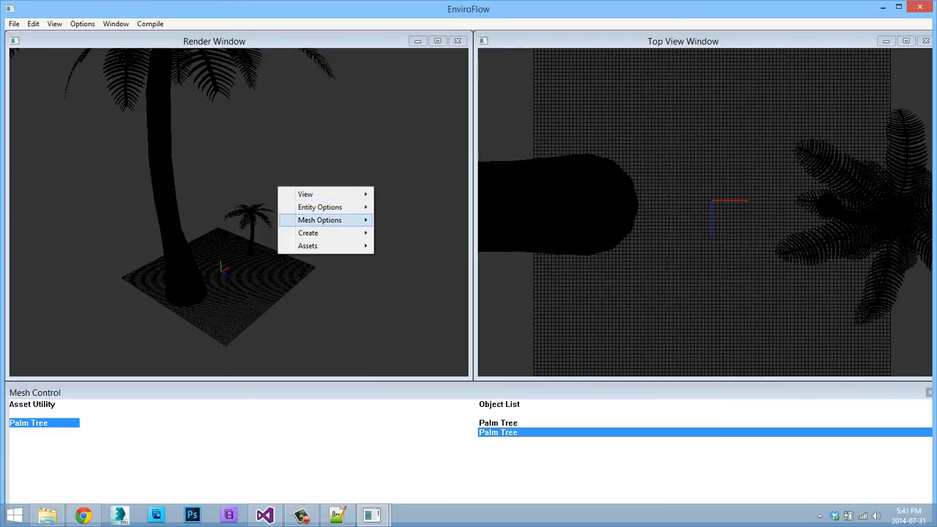
mouse_move(330, 220)
mouse_move(425, 232)
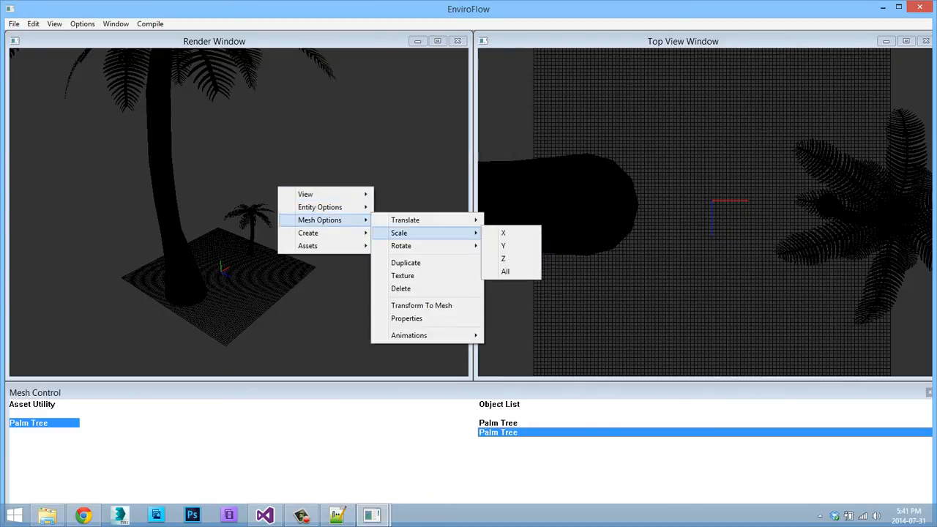
right_click(308, 140)
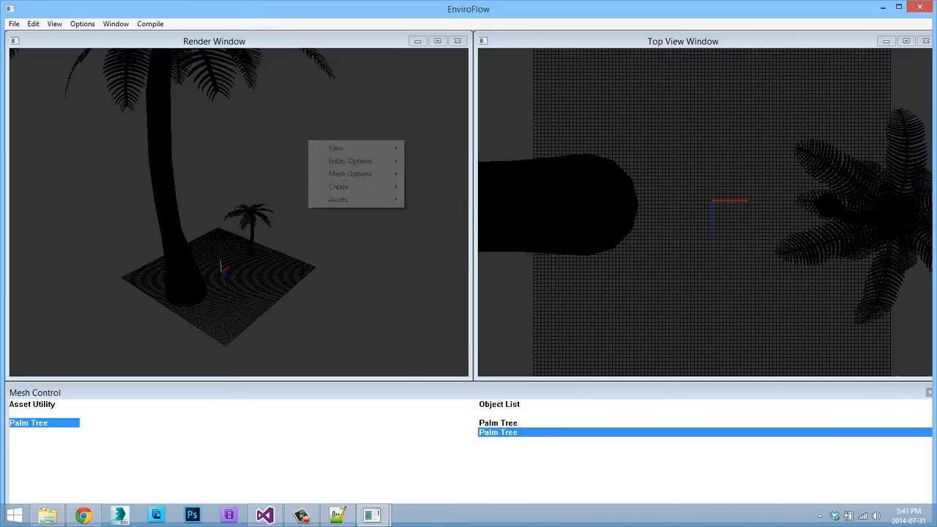
mouse_move(359, 175)
left_click(436, 216)
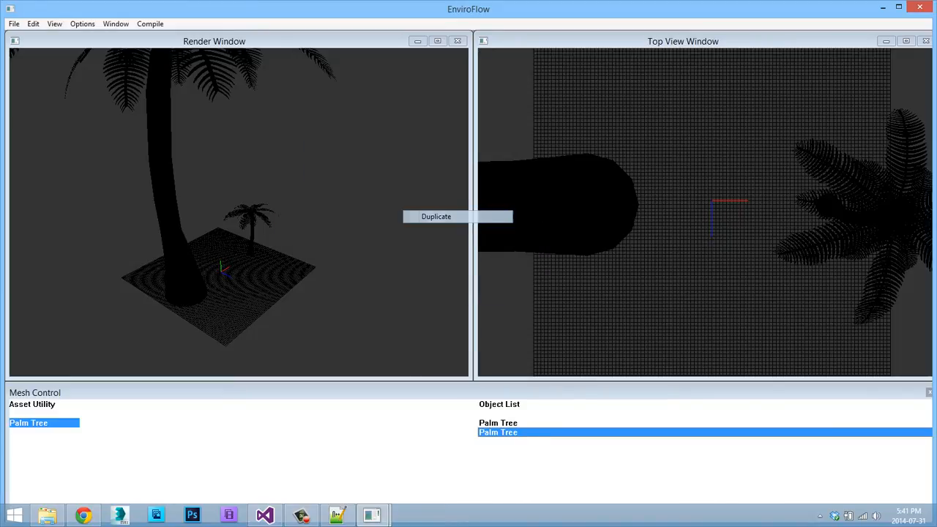
Translate the duplicated small Palm Tree along the X axis, away from its original and past the grid's edge.
right_click(206, 205)
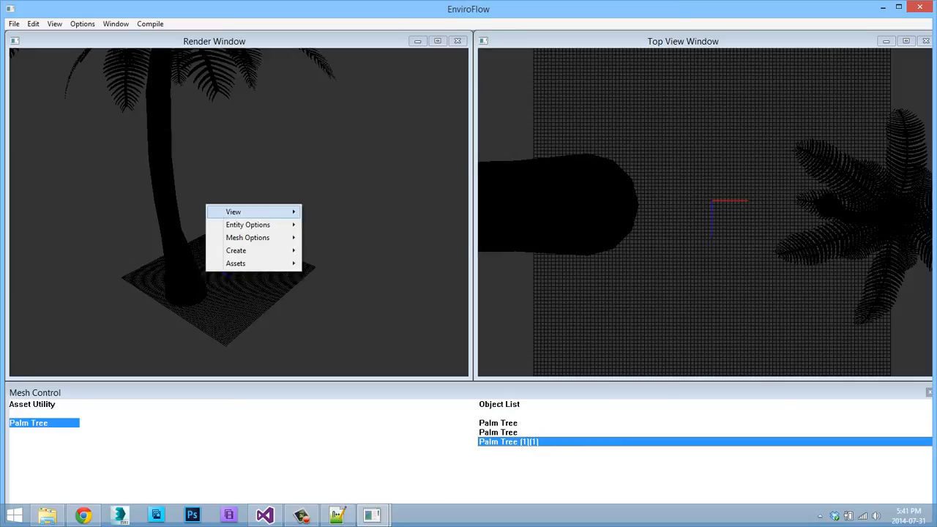
key("Escape")
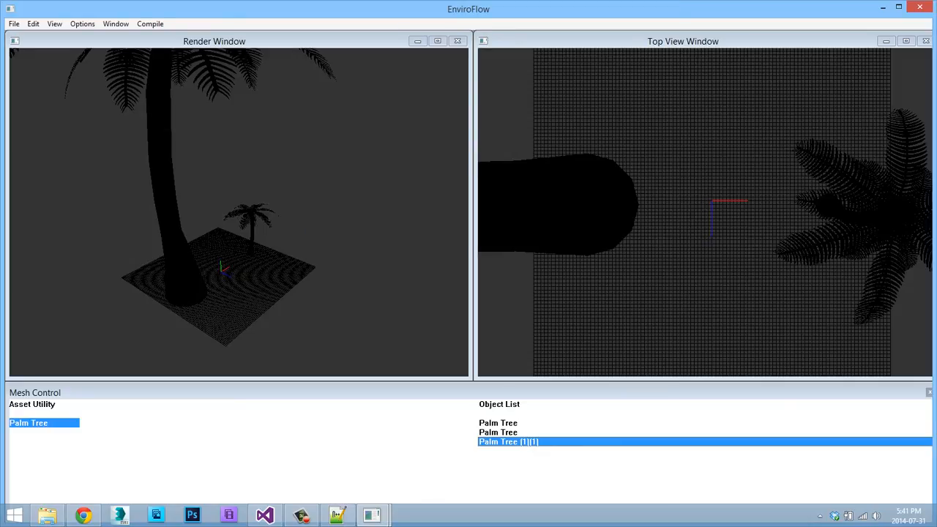
right_click(324, 222)
mouse_move(366, 256)
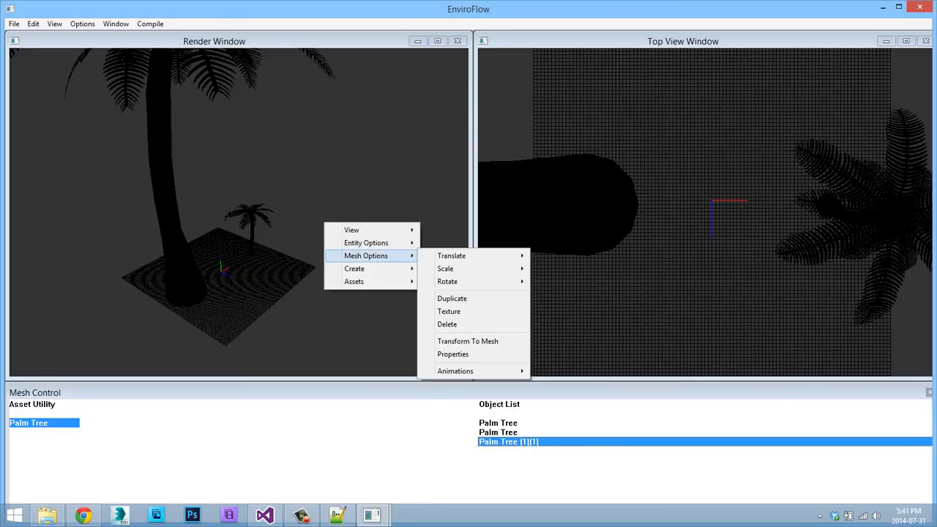
mouse_move(476, 256)
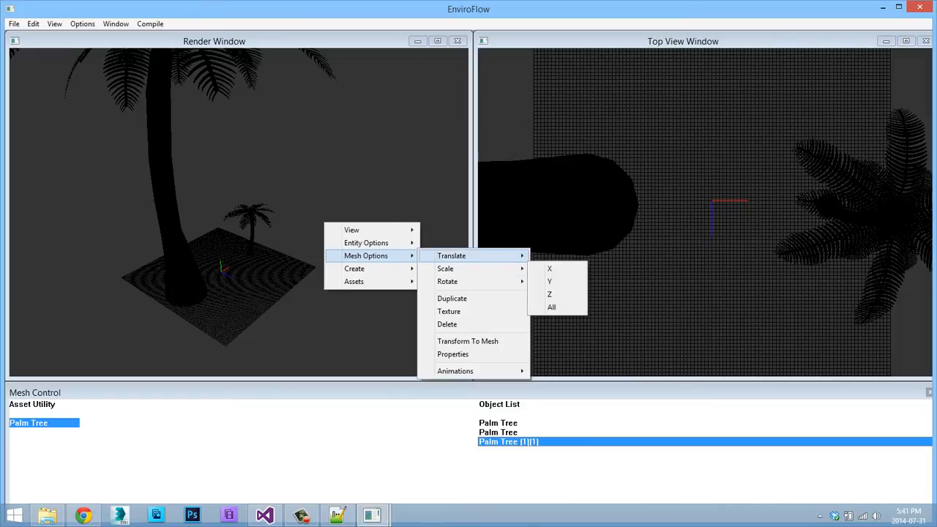
left_click(549, 255)
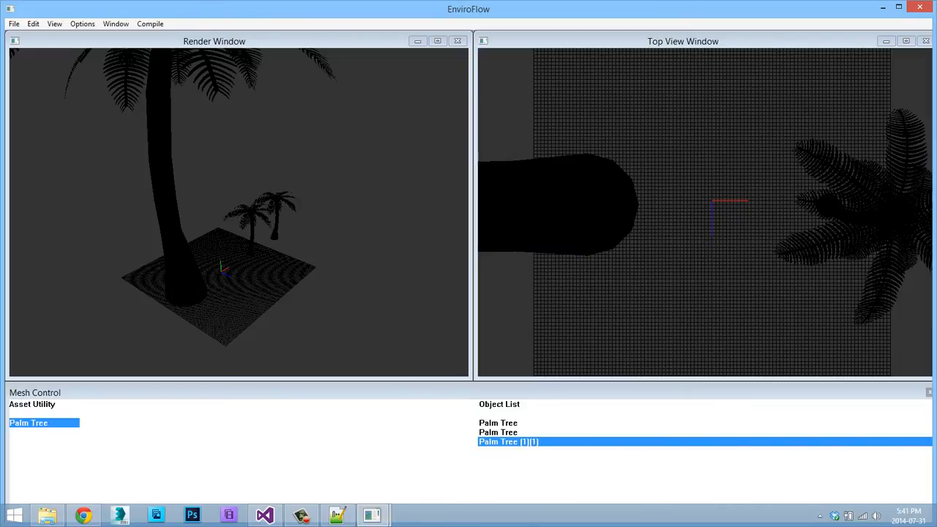
Switch to the original small Palm Tree and back to its duplicate in the Object List, and turn off X translation.
left_click(499, 433)
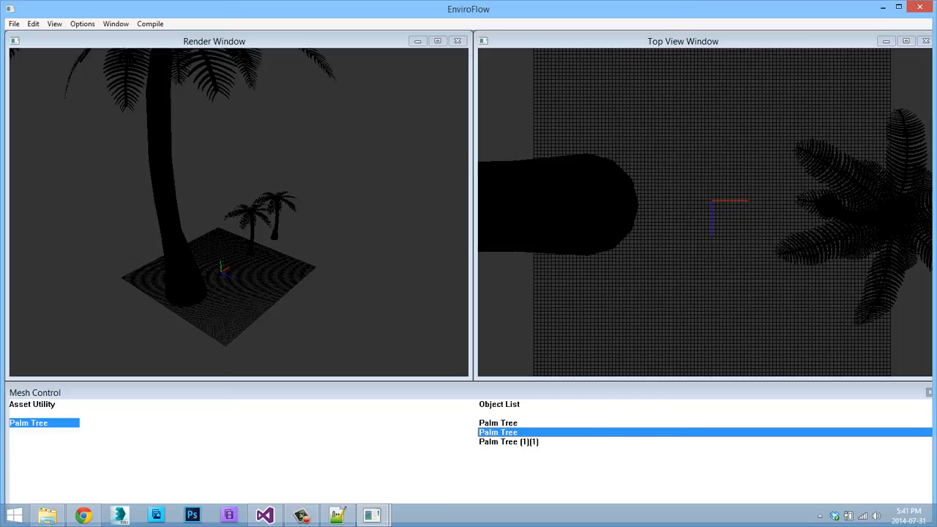
left_click(508, 442)
right_click(222, 171)
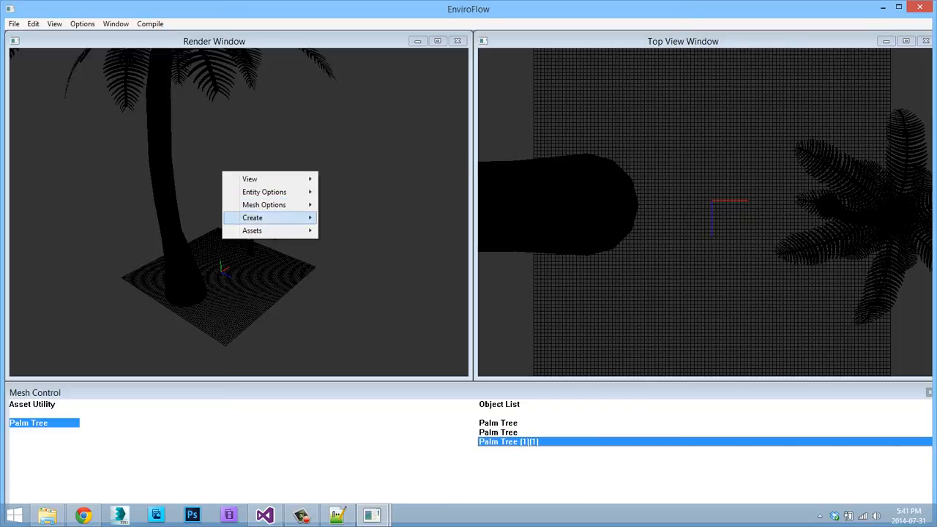
mouse_move(264, 205)
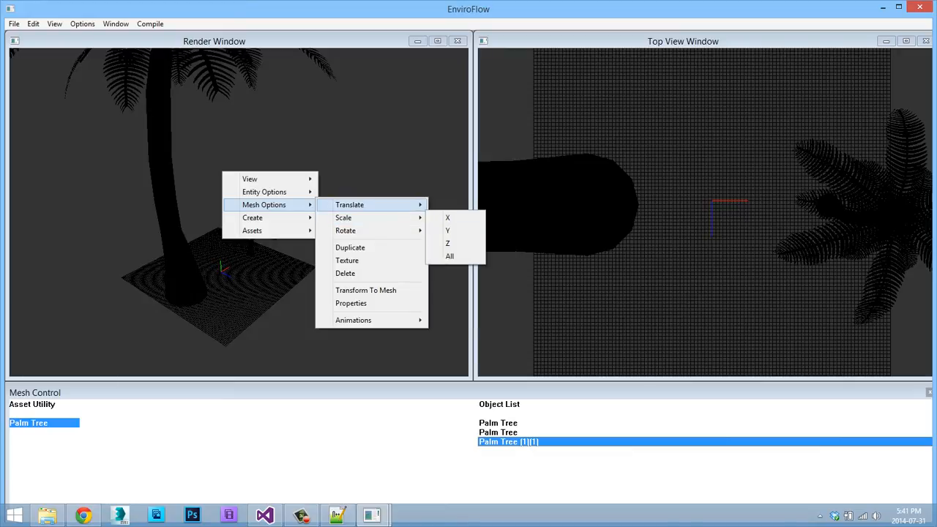
mouse_move(350, 205)
left_click(446, 204)
Scale up the duplicated Palm Tree on all axes until it stands several times taller than the small tree.
right_click(310, 189)
mouse_move(351, 222)
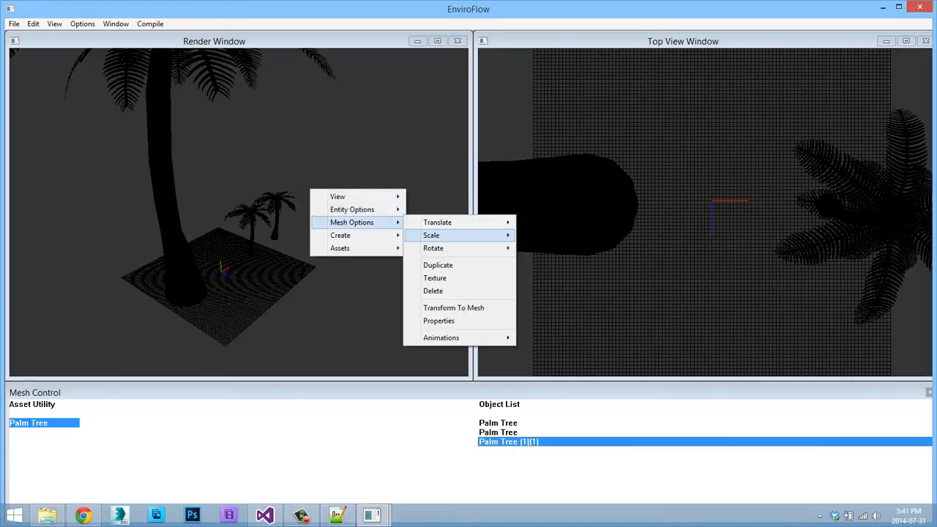
mouse_move(431, 236)
left_click(538, 274)
left_click_drag(293, 205, 355, 205)
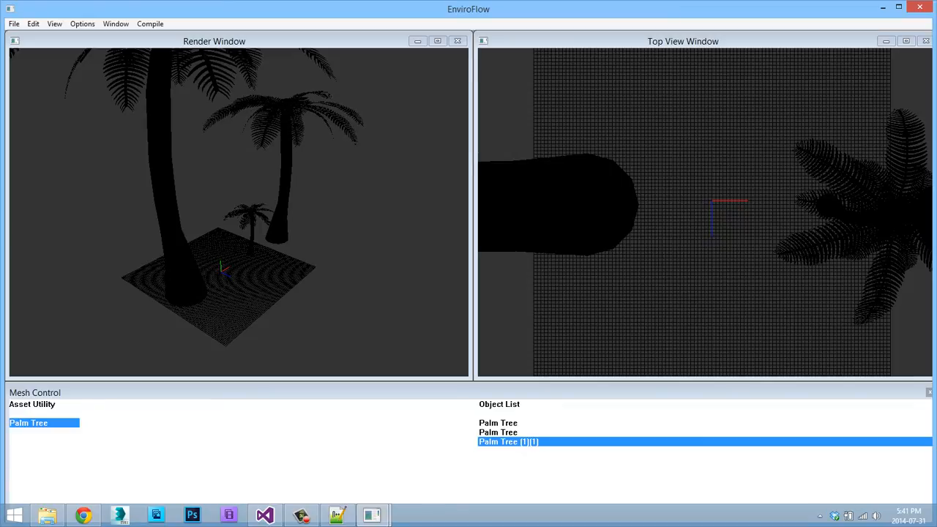
Duplicate the enlarged Palm Tree at the grid's edge.
right_click(244, 204)
mouse_move(285, 236)
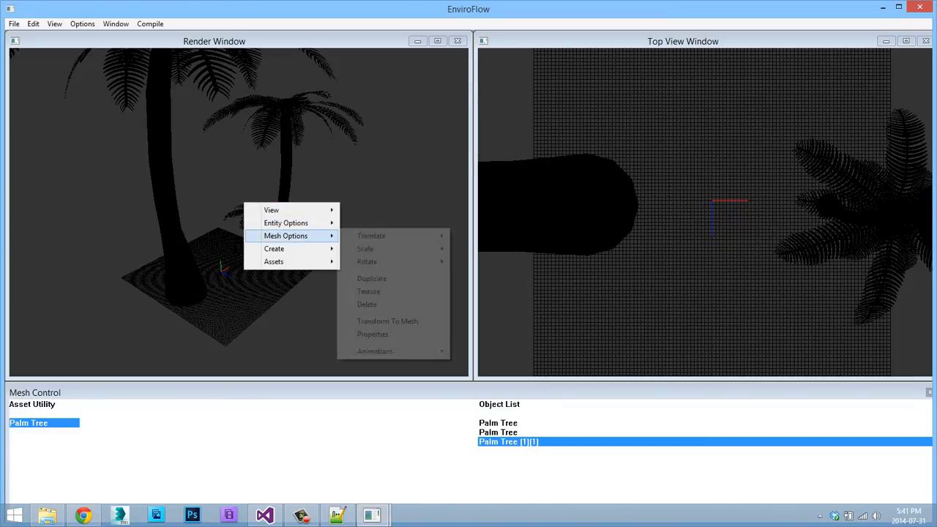
mouse_move(432, 248)
left_click(388, 279)
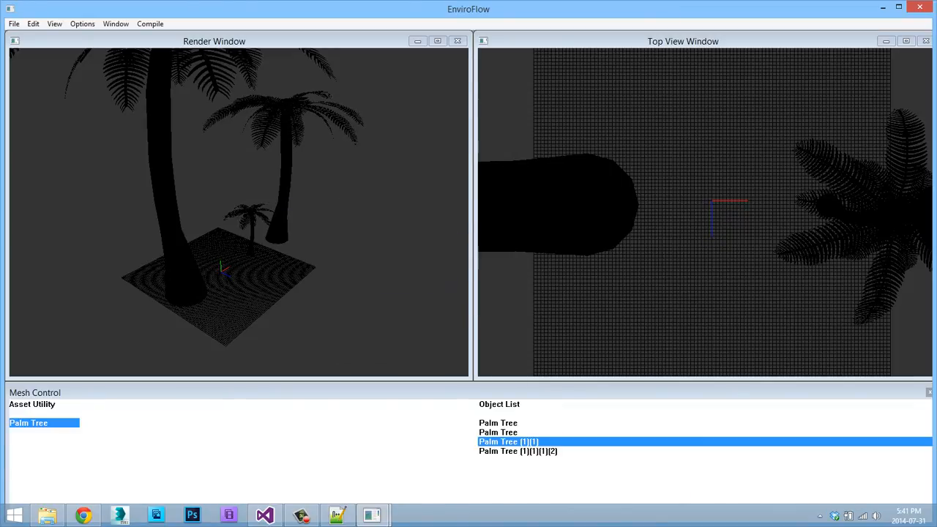
Translate the newest Palm Tree copy along the X axis and shrink it so it stands between the small and enlarged trees.
middle_click_drag(329, 278, 209, 296)
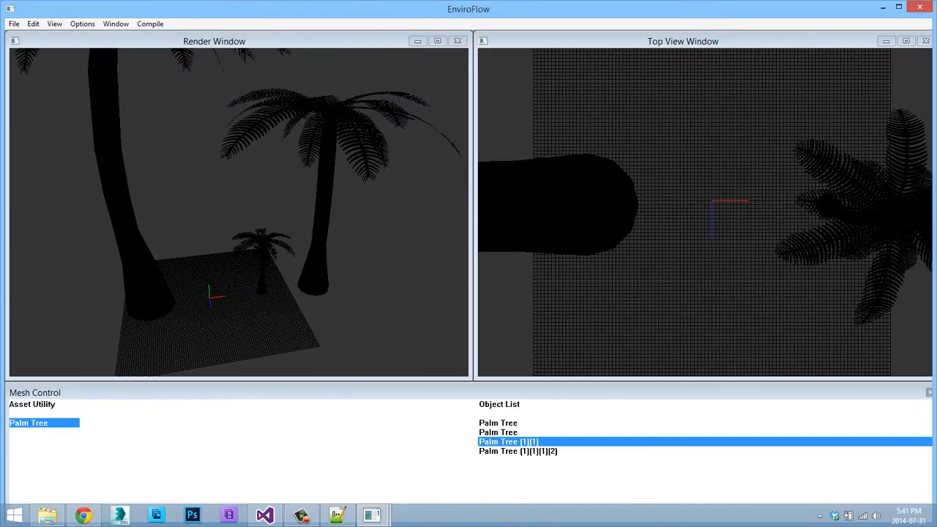
right_click(247, 243)
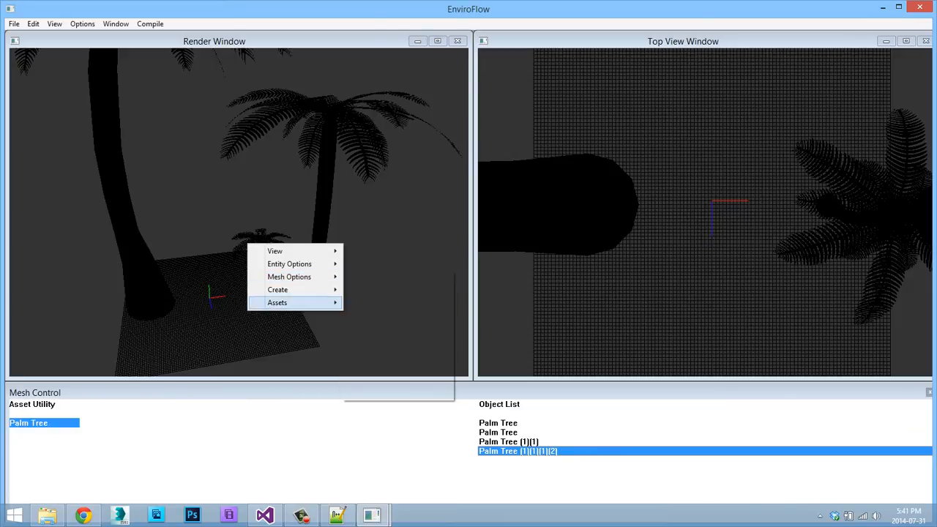
mouse_move(289, 302)
mouse_move(292, 276)
mouse_move(376, 277)
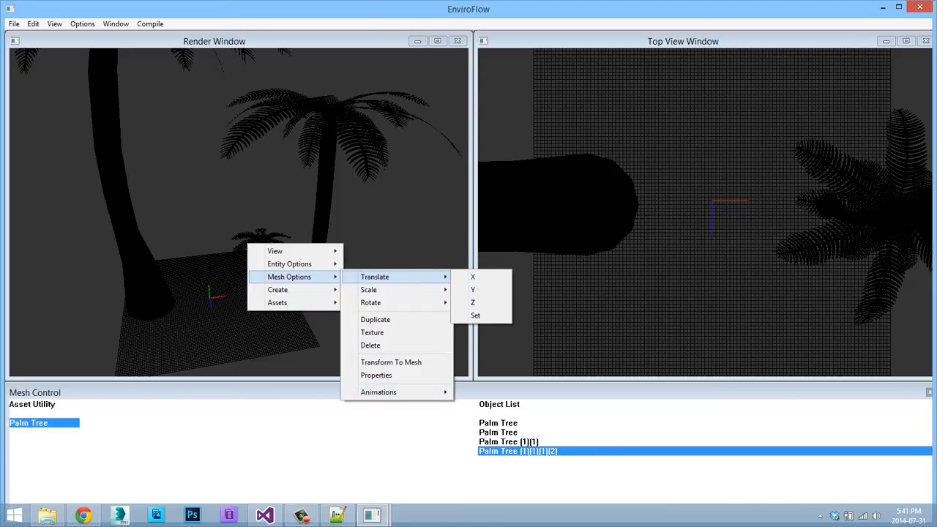
left_click(472, 277)
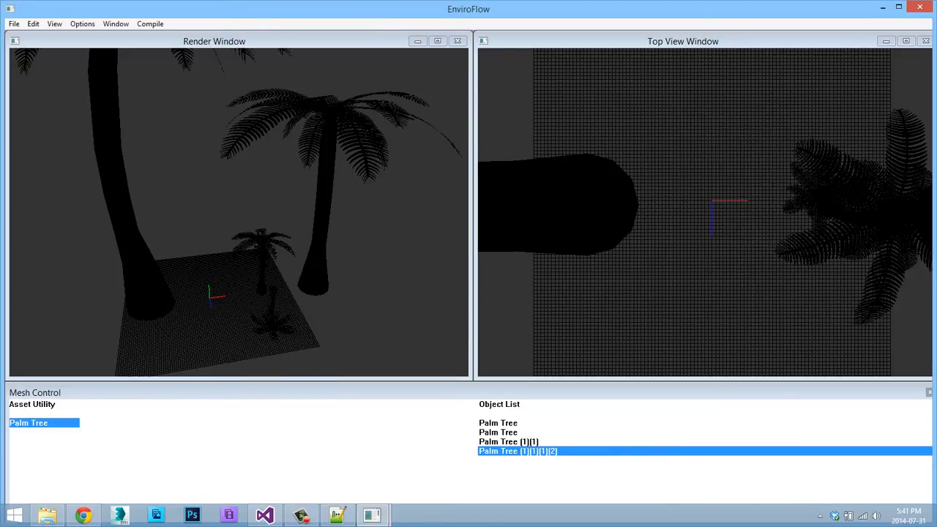
right_click(329, 227)
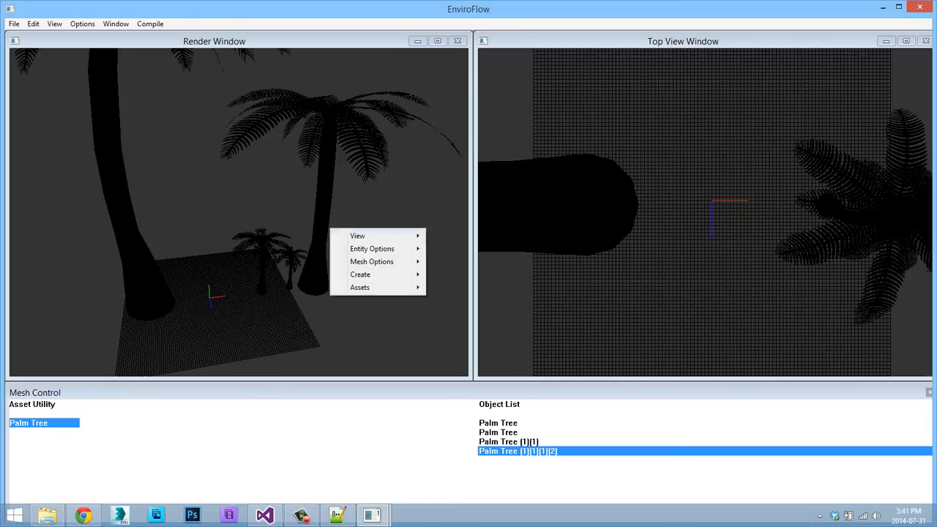
key("Escape")
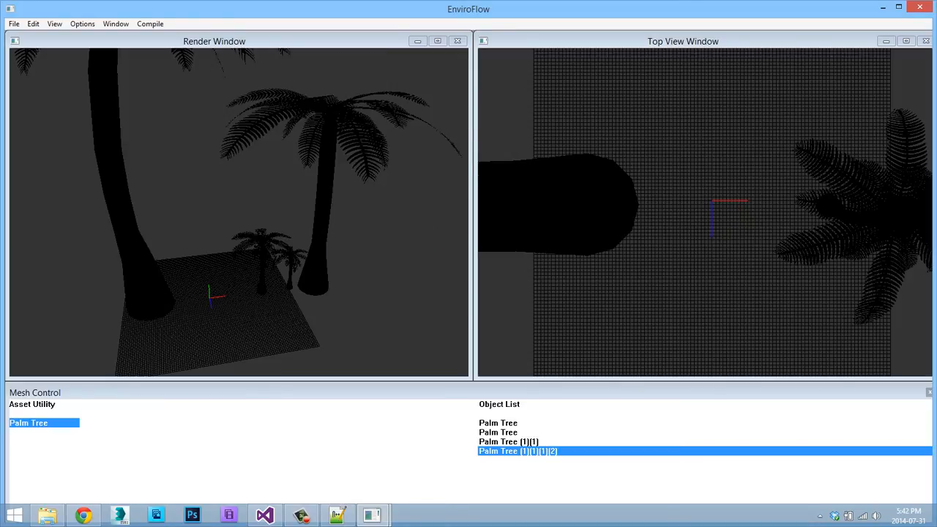
Save the scene as Raw Map Data in the enviroflow folder under the file name tropical.rmd.
key("s")
key("a")
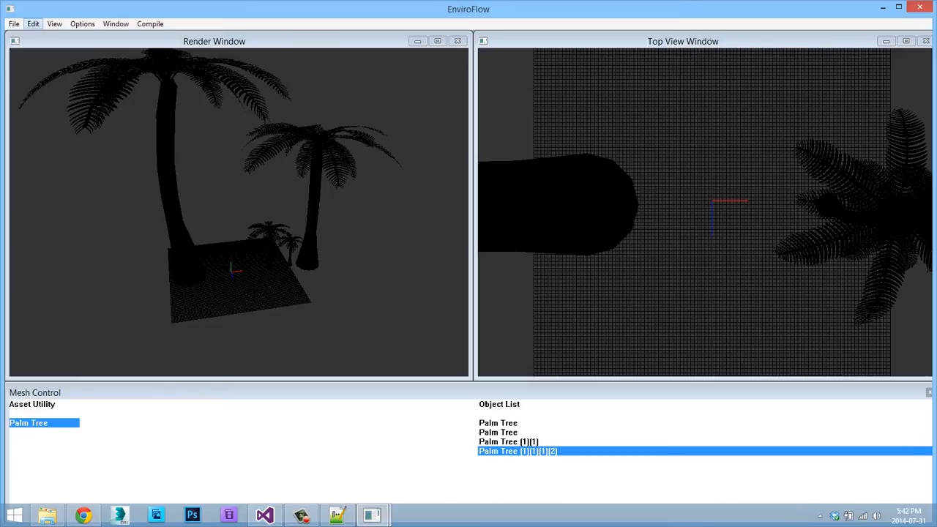
left_click(14, 24)
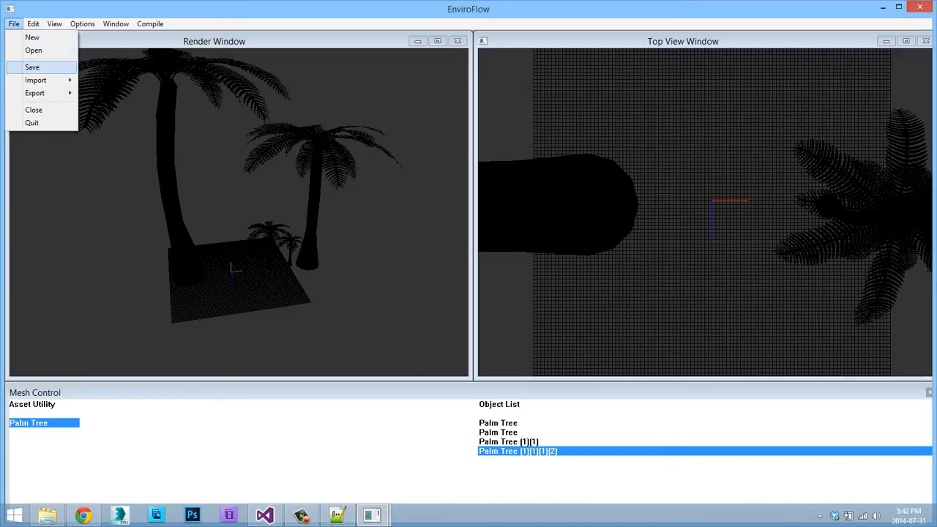
left_click(33, 66)
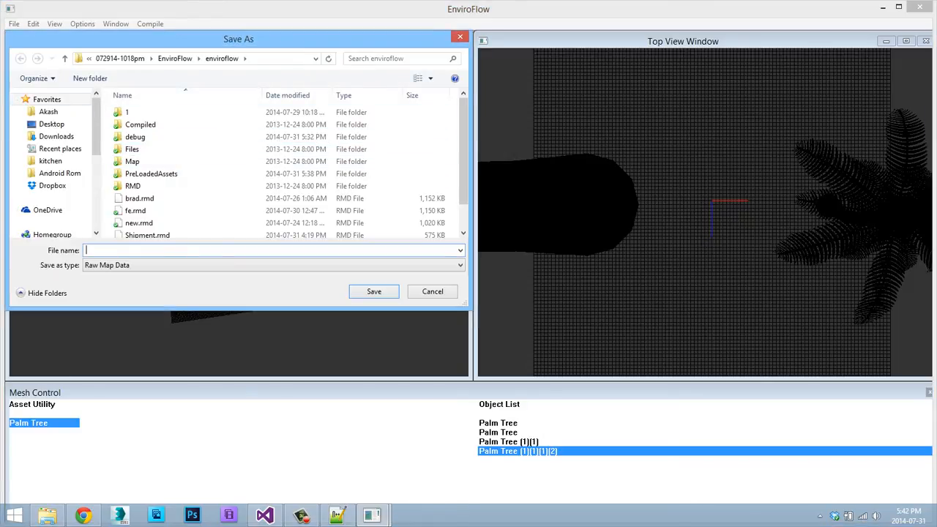
scroll(285, 150, "down", 1)
scroll(286, 168, "down", 1)
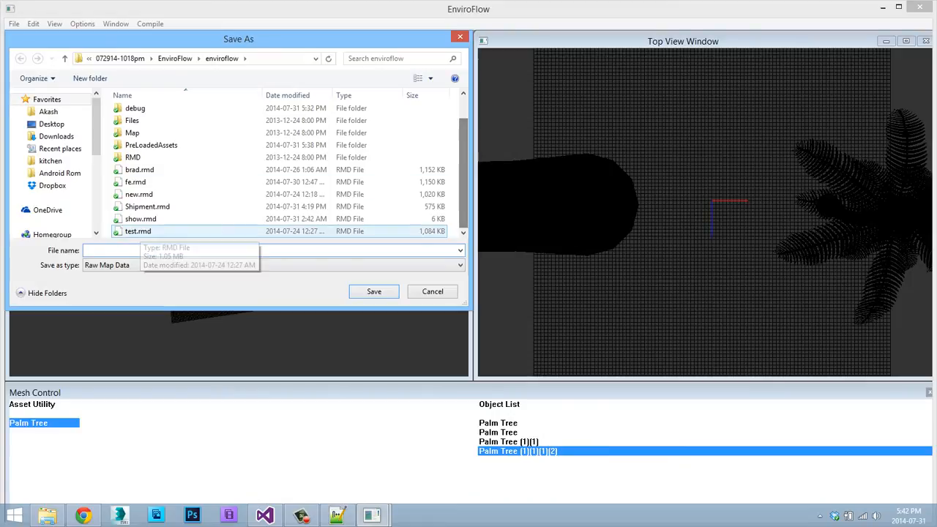
type("tro")
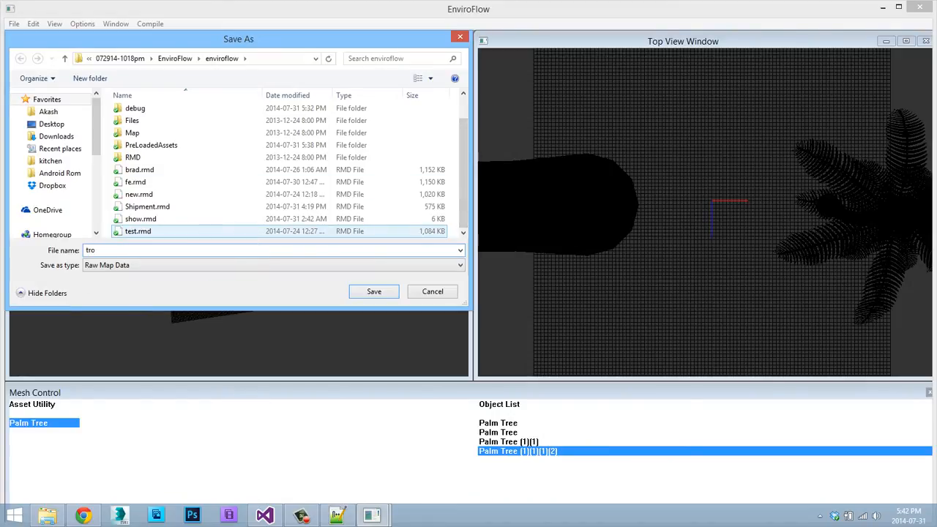
type("pical.rmd")
key("Return")
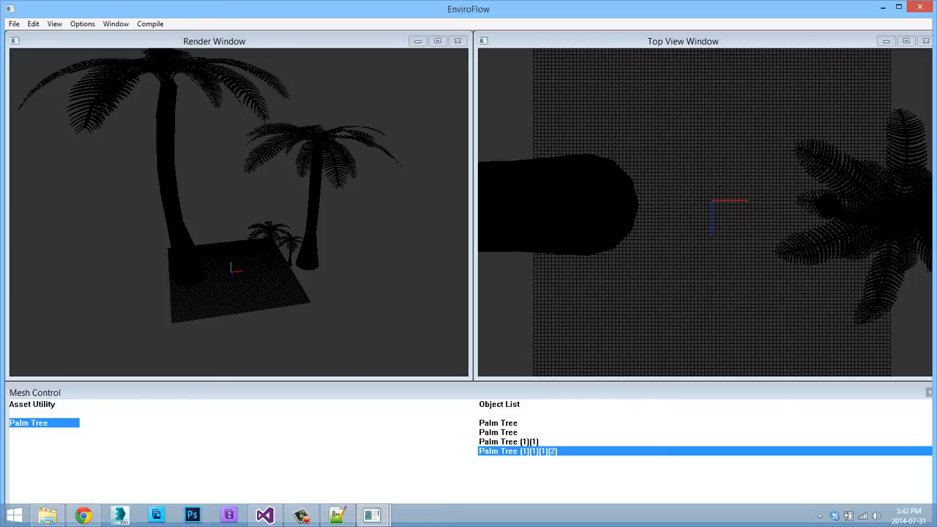
Switch to Notepad++ to examine the Palm Tree's vertex count line in mesh.plm, and return to EnviroFlow.
key("w")
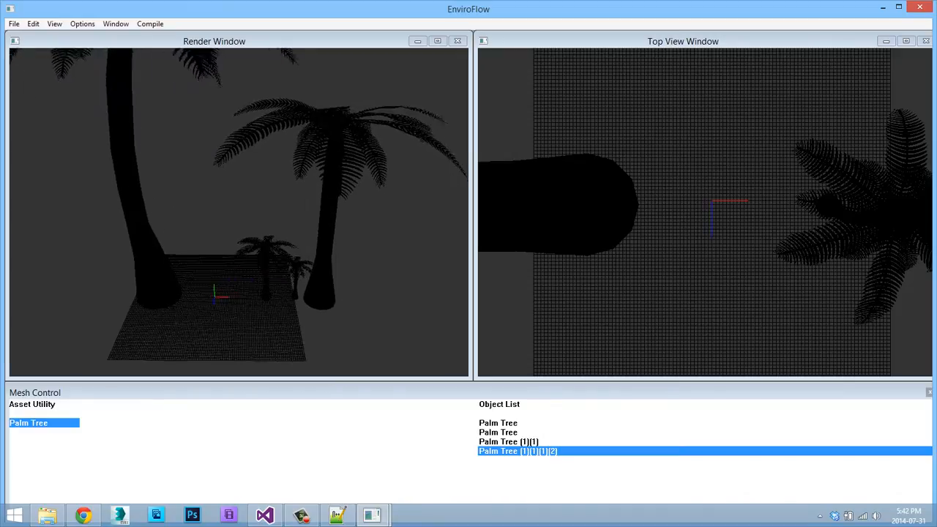
key("alt+Tab")
key("Down")
key("Down")
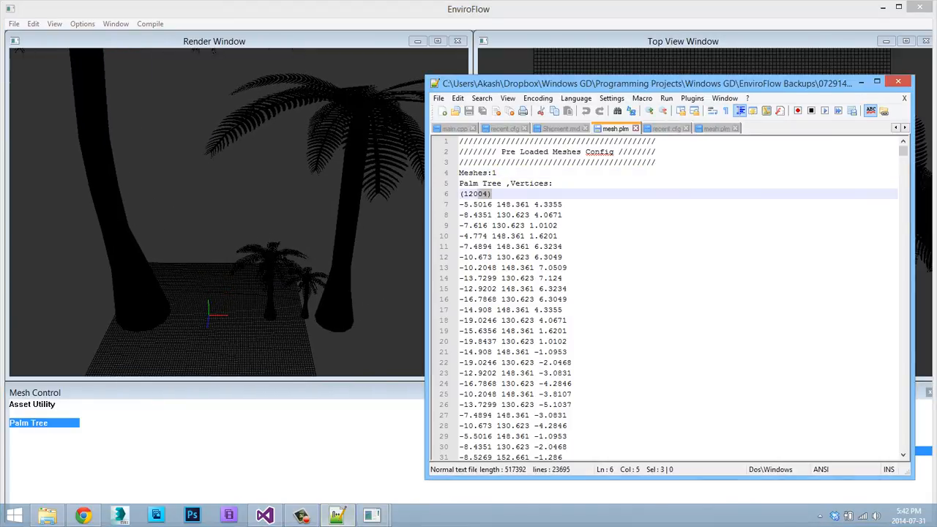
key("shift+Home")
key("alt+Tab")
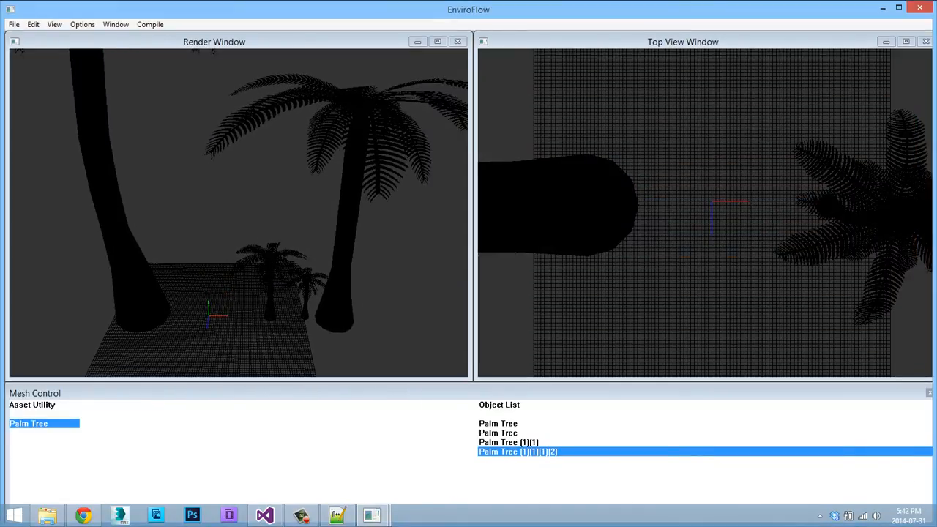
key("s")
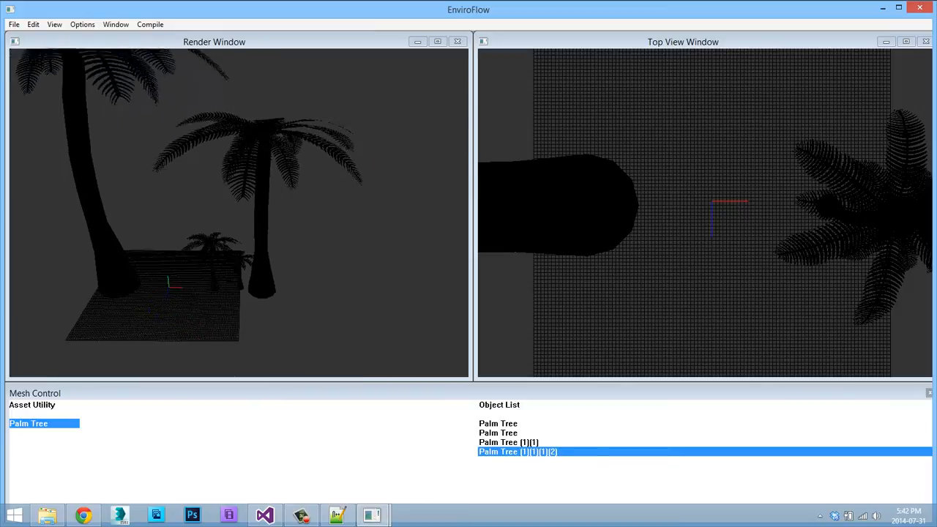
Close EnviroFlow and exit Visual Studio, agreeing to stop the debugging session.
key("w")
key("a")
key("s")
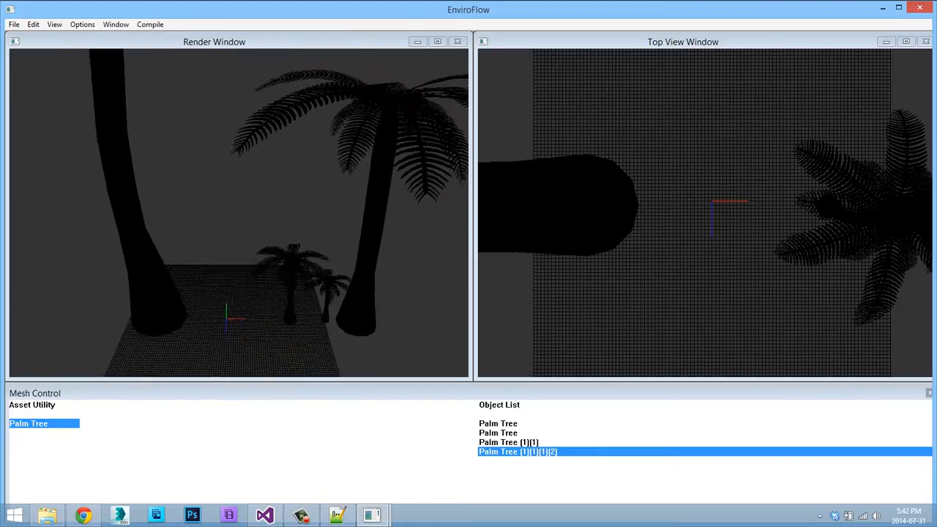
key("w")
key("s")
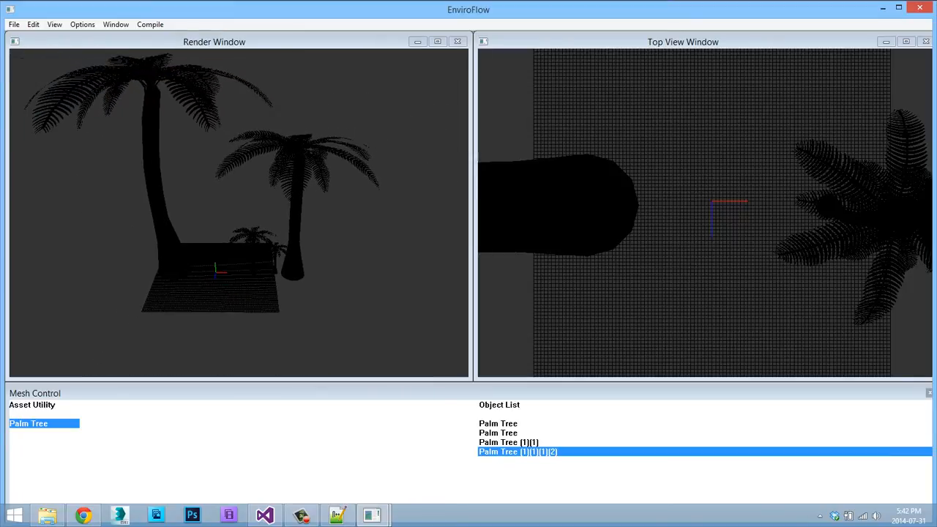
key("alt+F4")
key("alt+F4")
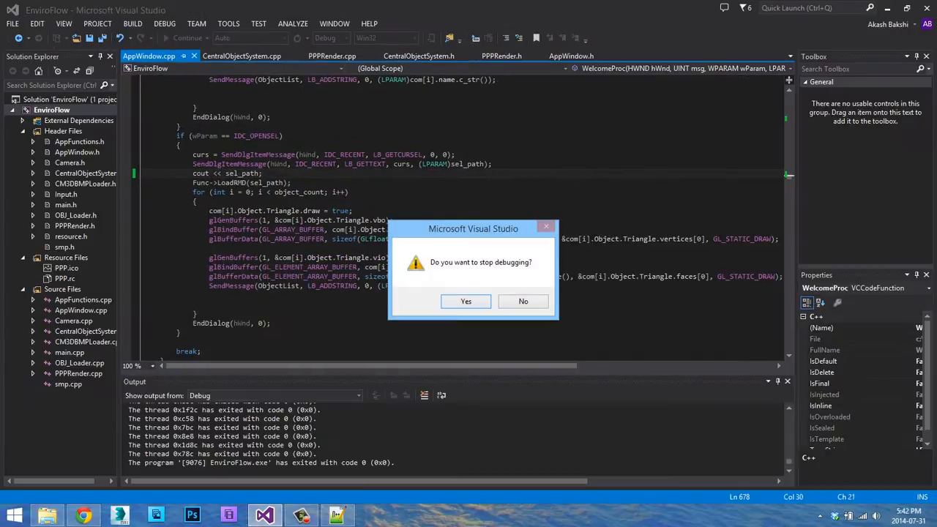
key("Return")
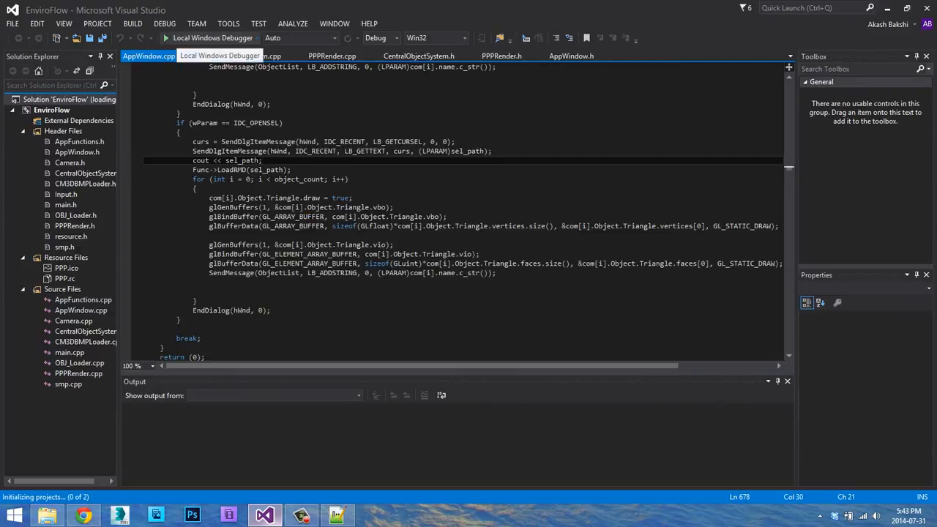
Reopen the EnviroFlow project in Visual Studio, run it, and load the saved map tropical.rmd from the enviroflow folder.
left_click(209, 38)
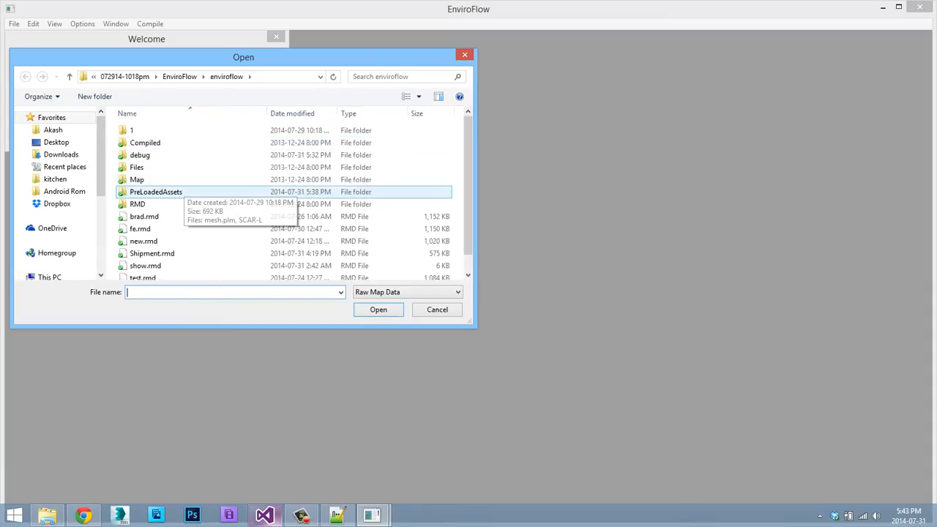
left_click(144, 265)
scroll(161, 269, "down", 1)
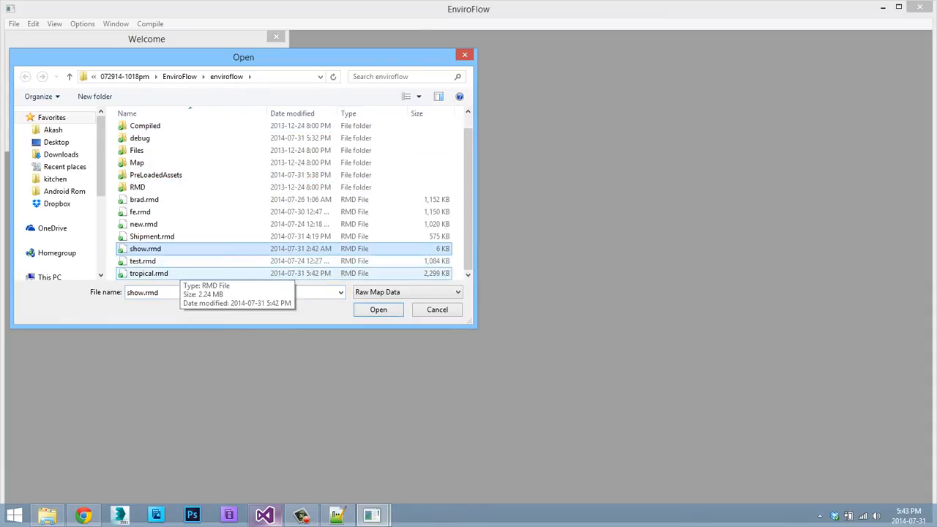
double_click(177, 272)
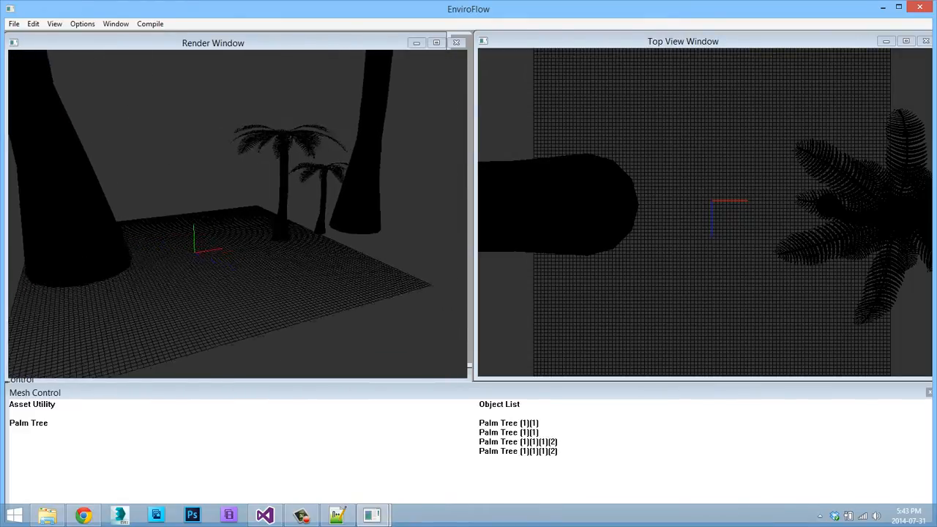
Translate the third Palm Tree in the object list along the X axis so it stands beside the largest tree.
left_click(518, 442)
right_click(173, 201)
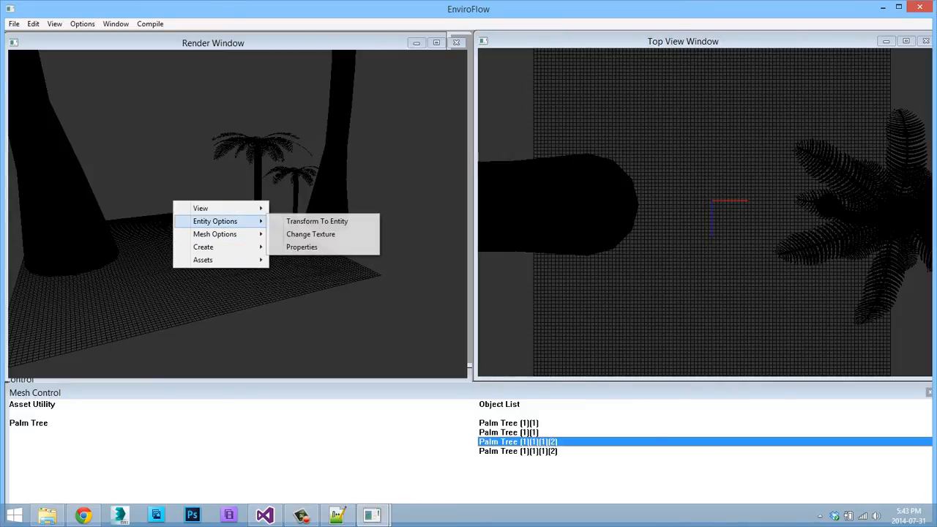
mouse_move(215, 233)
mouse_move(301, 235)
left_click(401, 234)
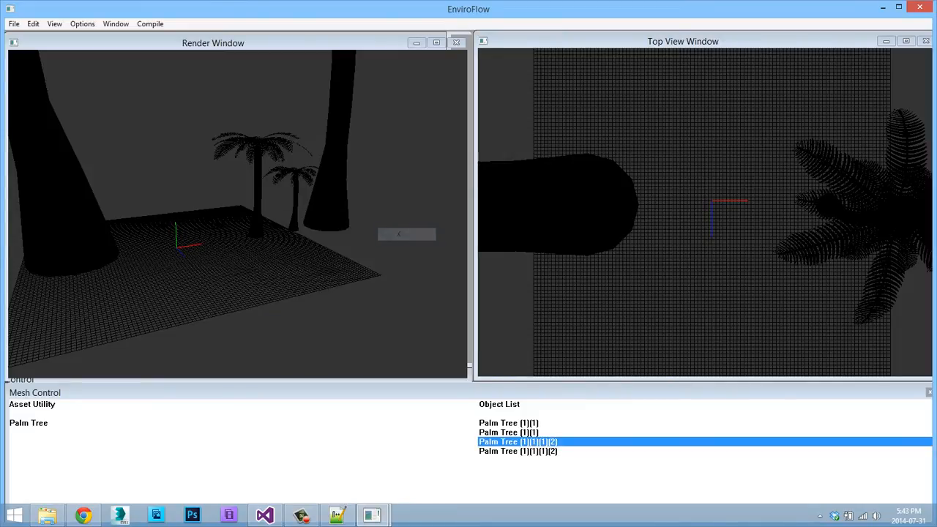
left_click_drag(401, 234, 229, 234)
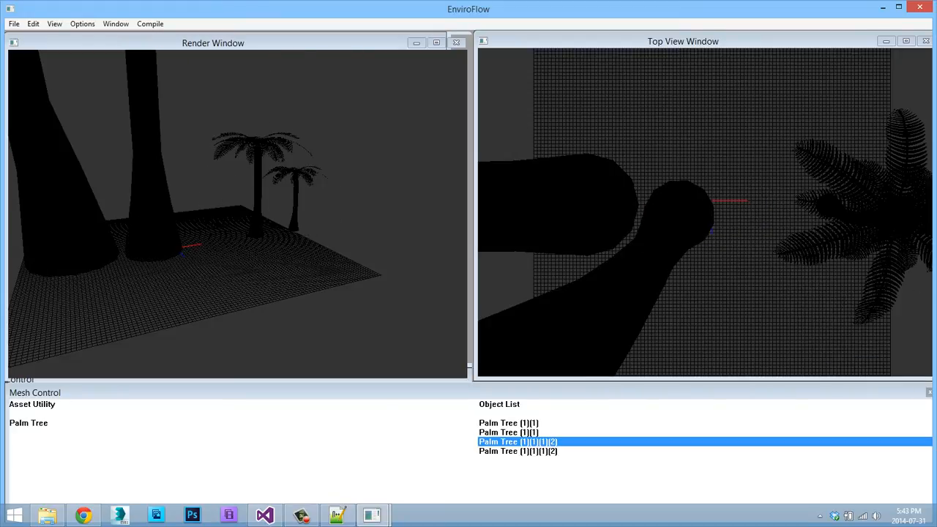
Translate the last Palm Tree in the object list upward along the Y axis so it floats above the grid.
left_click(518, 452)
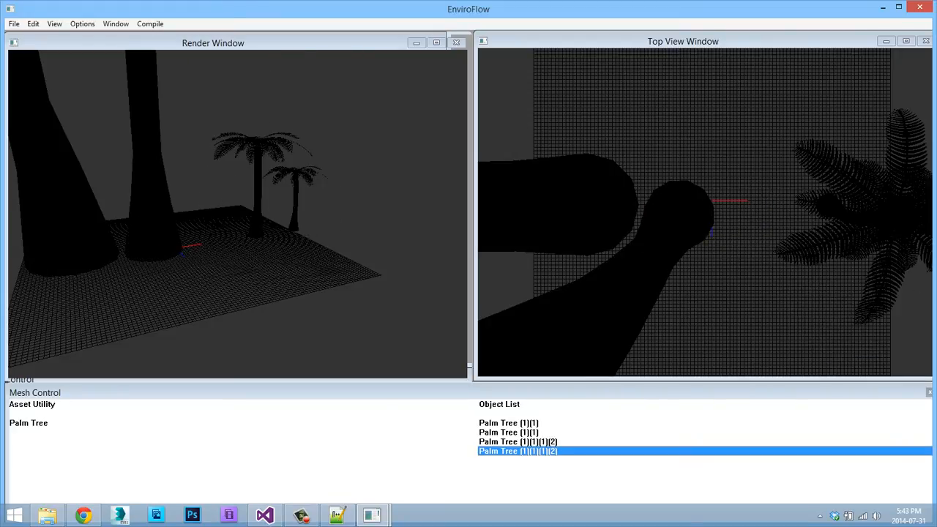
right_click(344, 242)
mouse_move(388, 273)
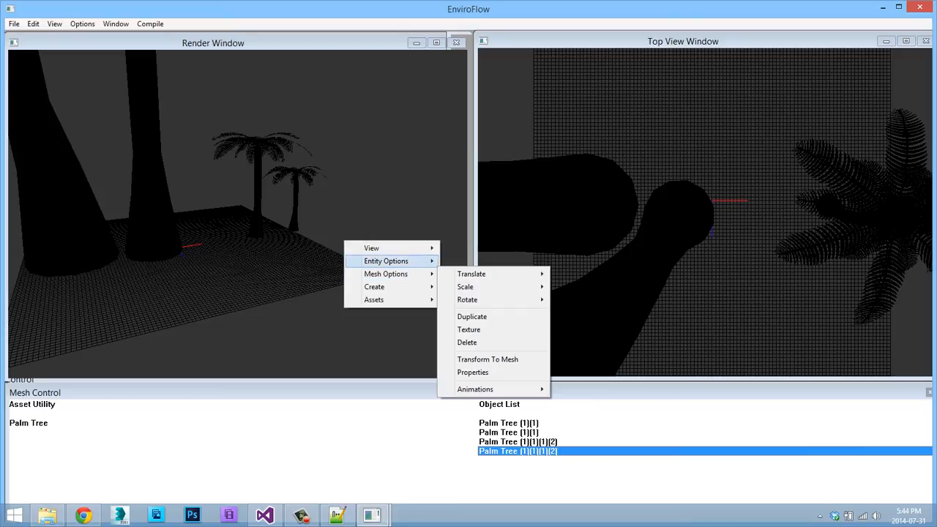
mouse_move(486, 274)
left_click(569, 287)
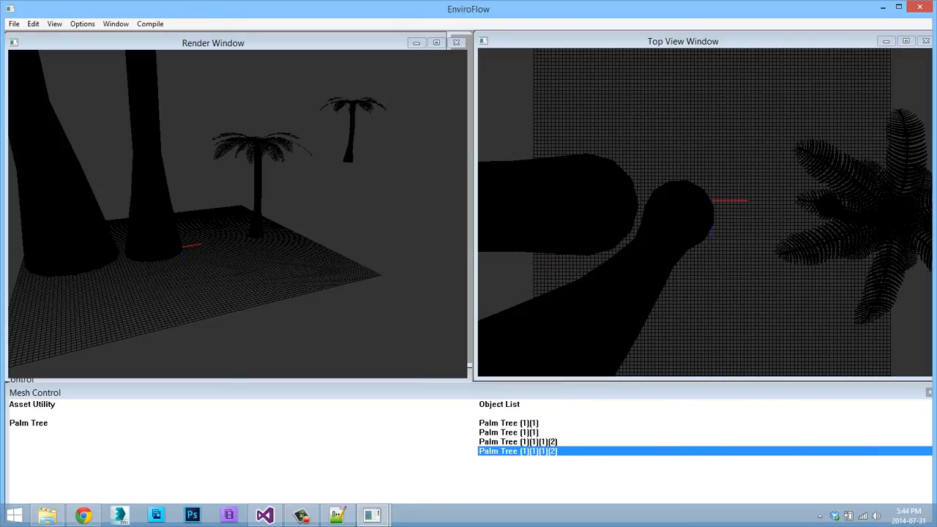
Scale the first Palm Tree in the object list on all axes until it is slightly smaller than the neighbouring large tree.
left_click(508, 423)
right_click(201, 203)
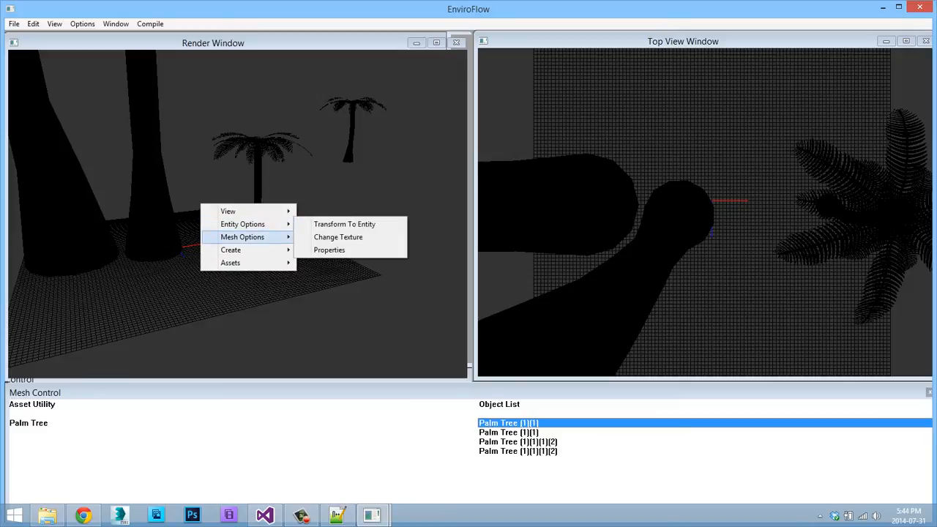
mouse_move(247, 250)
mouse_move(330, 238)
left_click(430, 249)
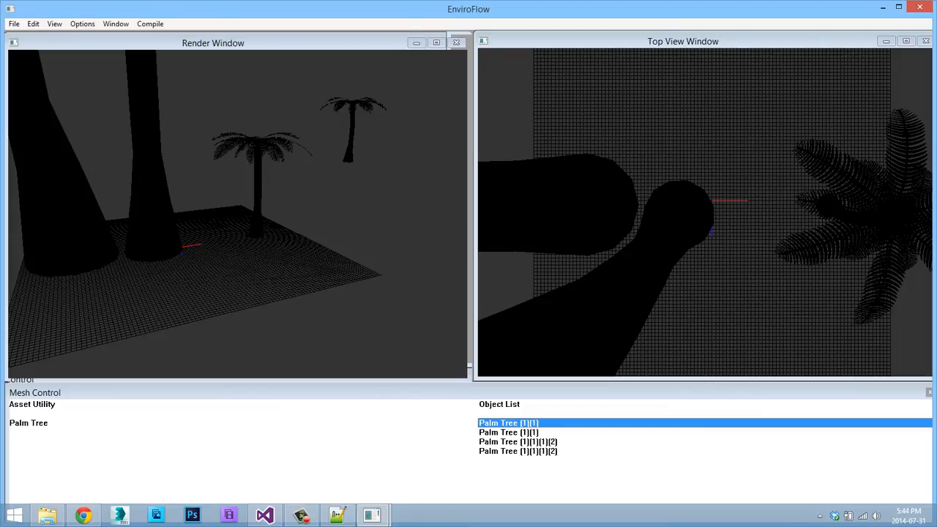
right_click(205, 130)
mouse_move(246, 161)
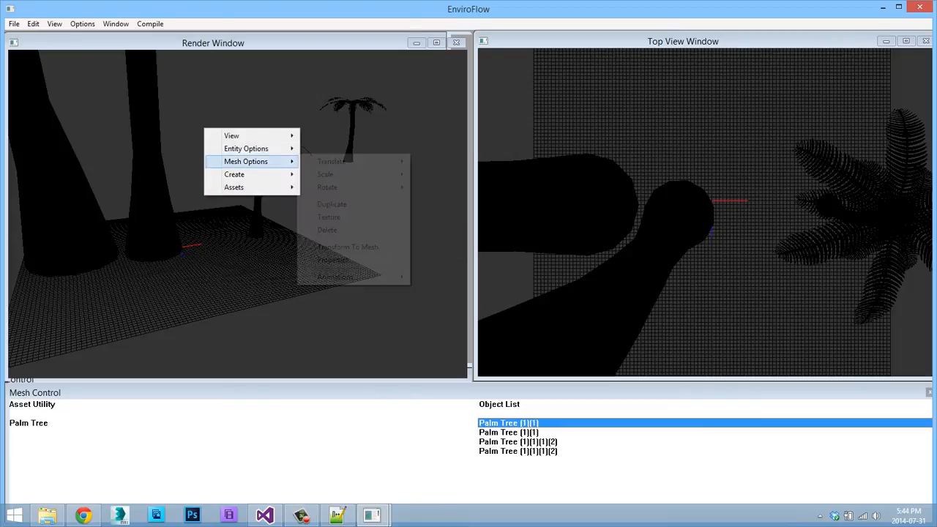
mouse_move(325, 174)
left_click(433, 213)
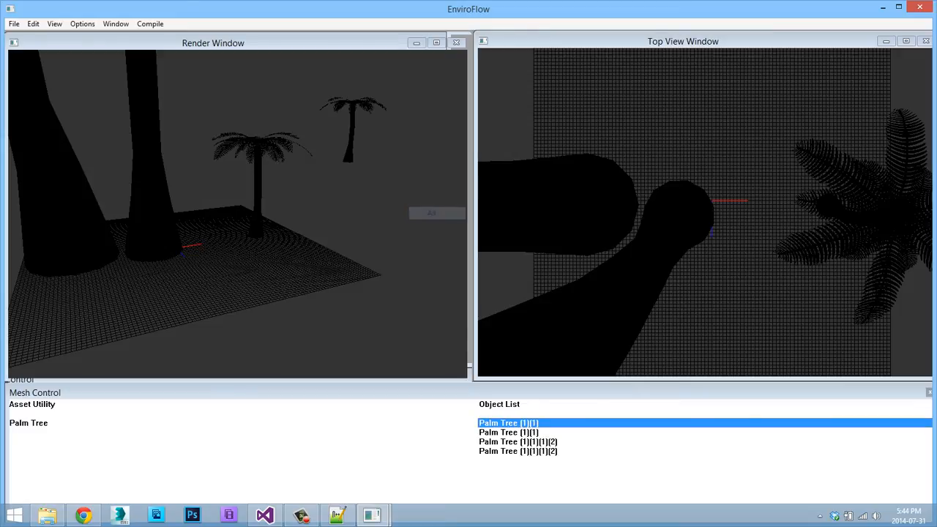
scroll(433, 213, "down", 1)
scroll(238, 213, "up", 5)
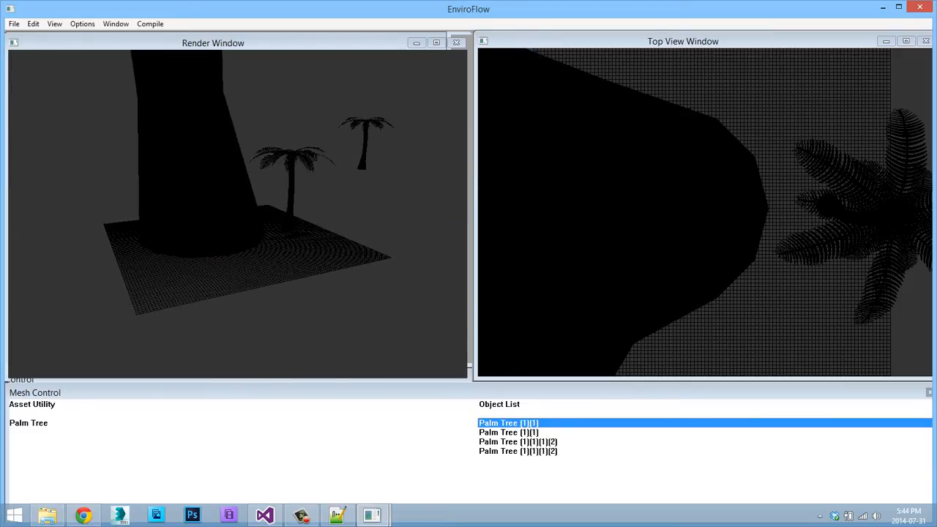
scroll(238, 214, "up", 5)
Switch the scene display to Wireframe and examine the palm tree meshes.
key("s")
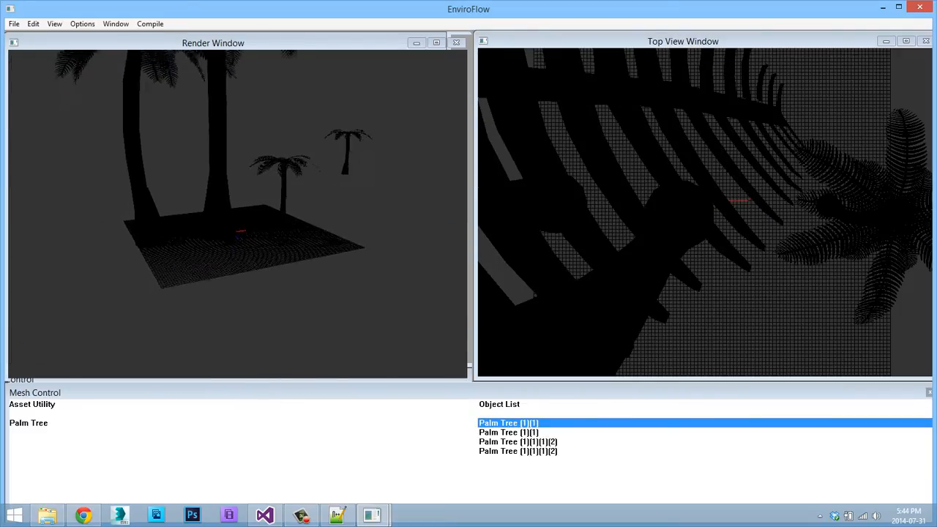
key("w")
key("w")
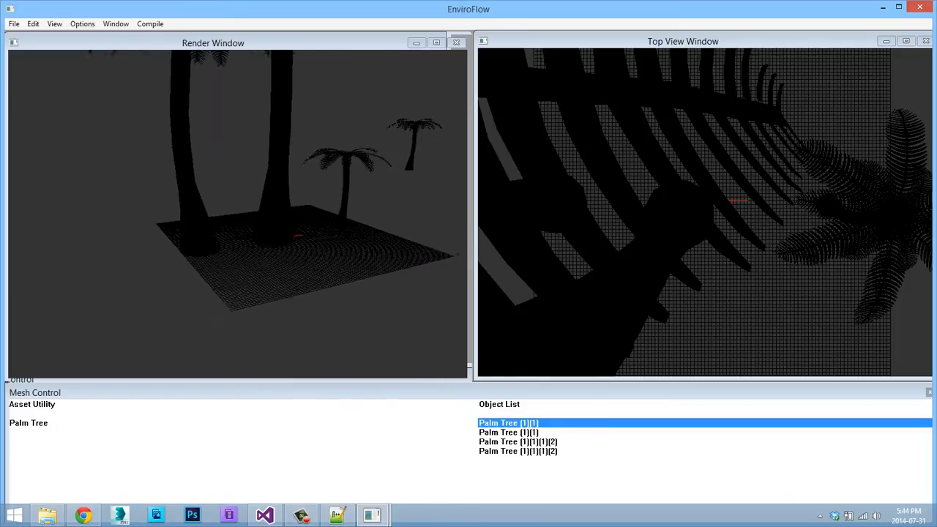
key("s")
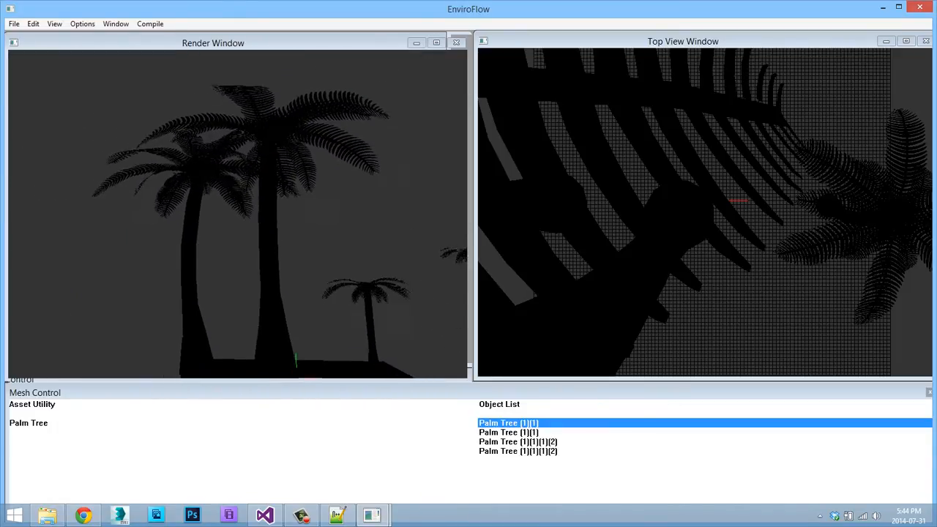
right_click(114, 96)
mouse_move(142, 104)
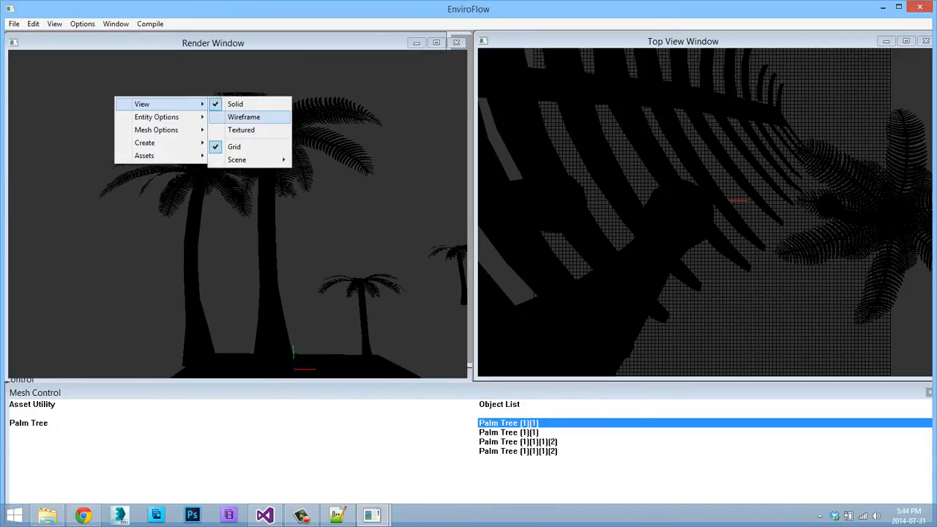
left_click(244, 117)
key("w")
key("w")
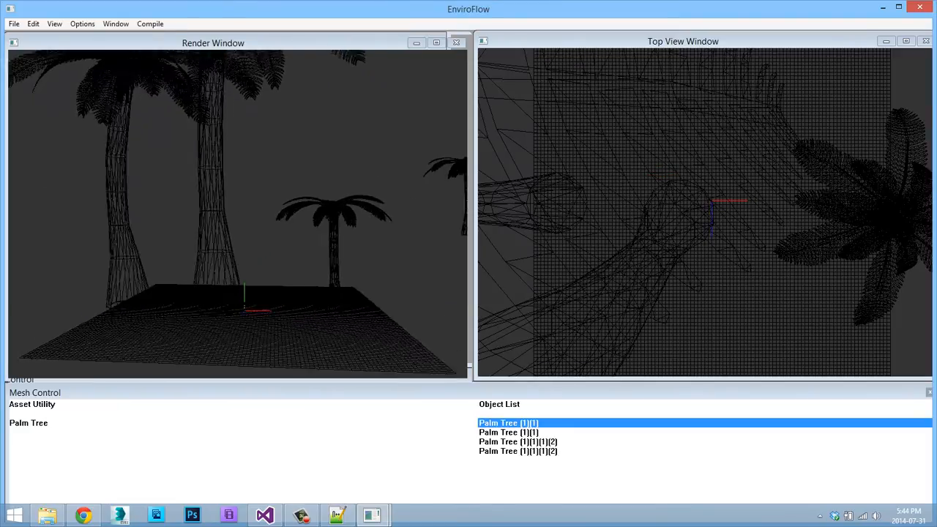
key("s")
Switch the scene display back to Solid, dismissing the Save As dialog opened by mistake.
right_click(235, 117)
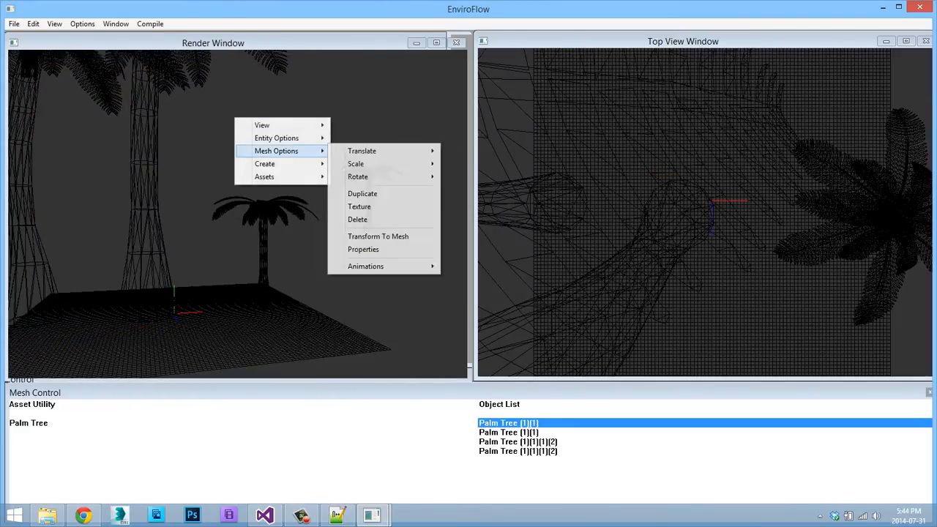
mouse_move(278, 125)
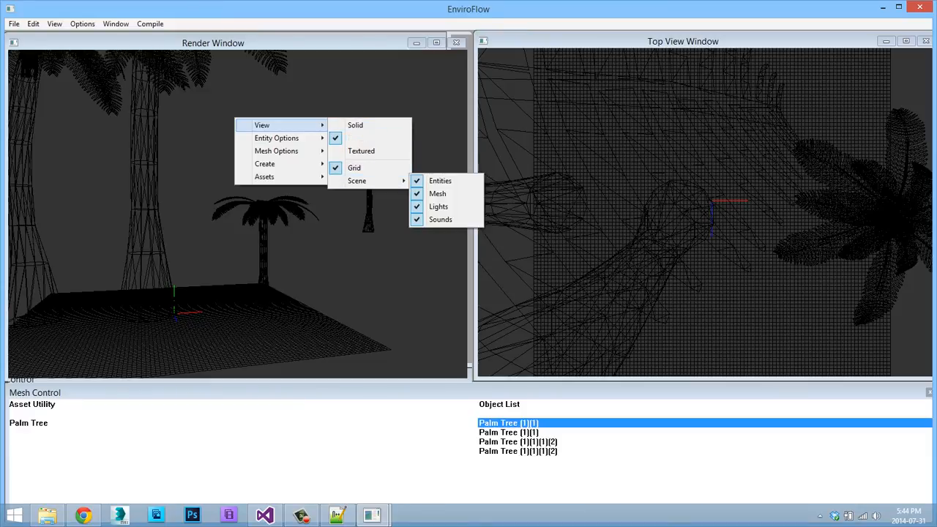
left_click(356, 125)
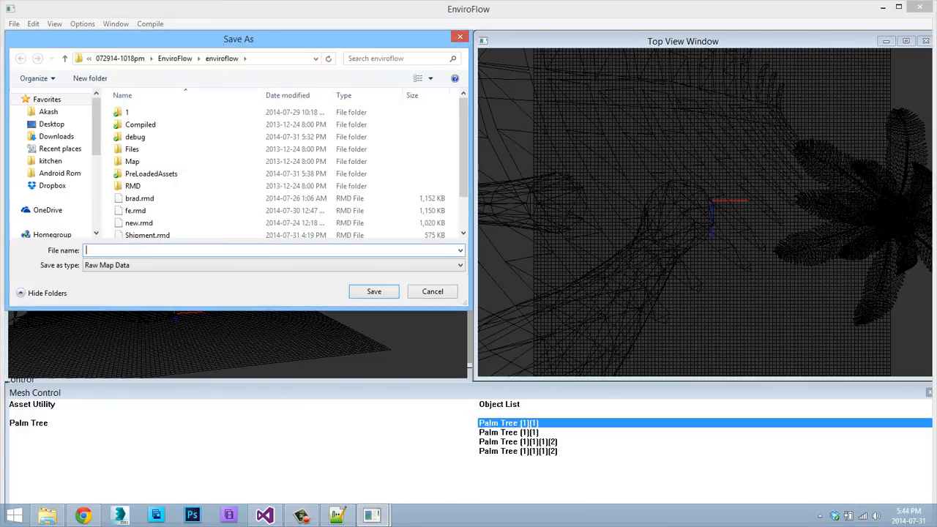
left_click(460, 36)
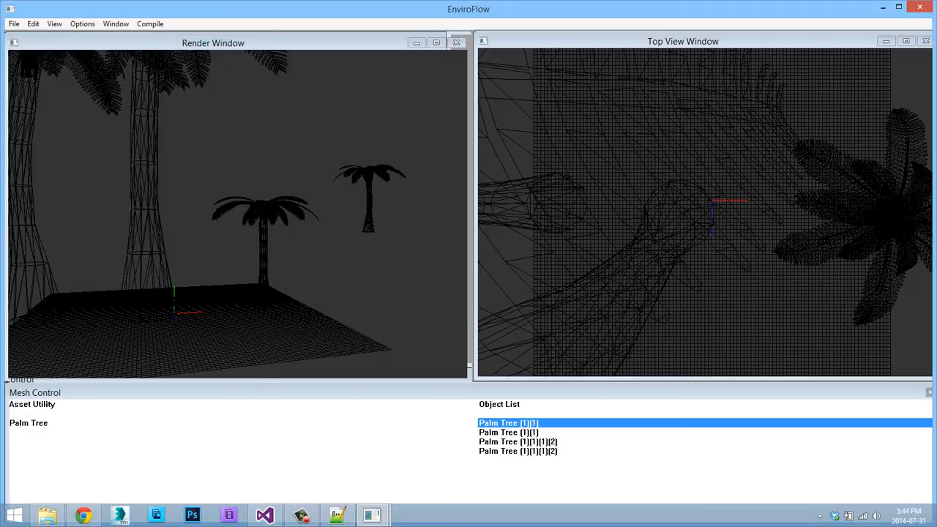
right_click(309, 198)
left_click(429, 218)
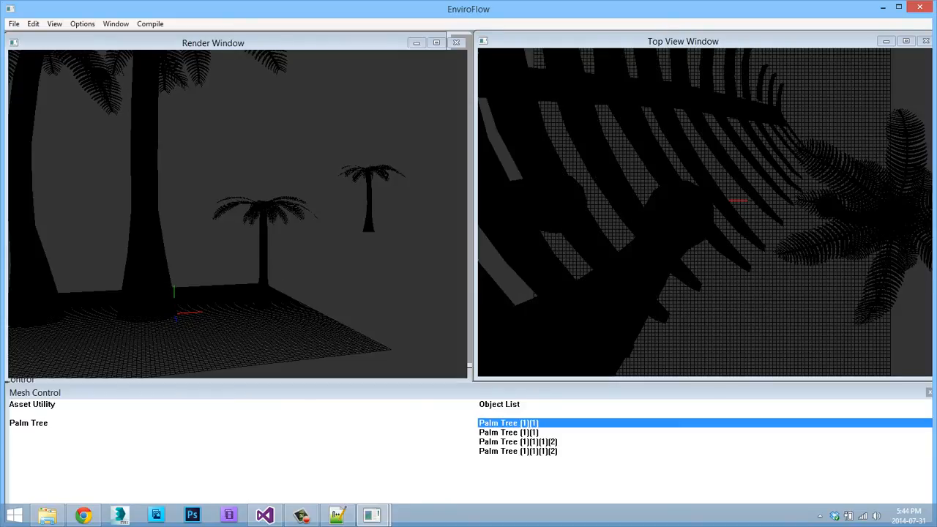
middle_click_drag(238, 213, 286, 202)
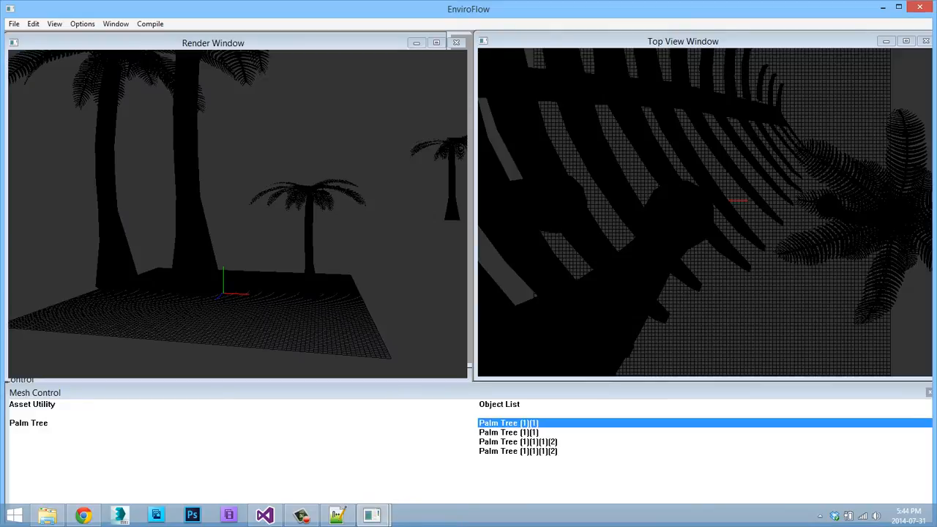
key("w")
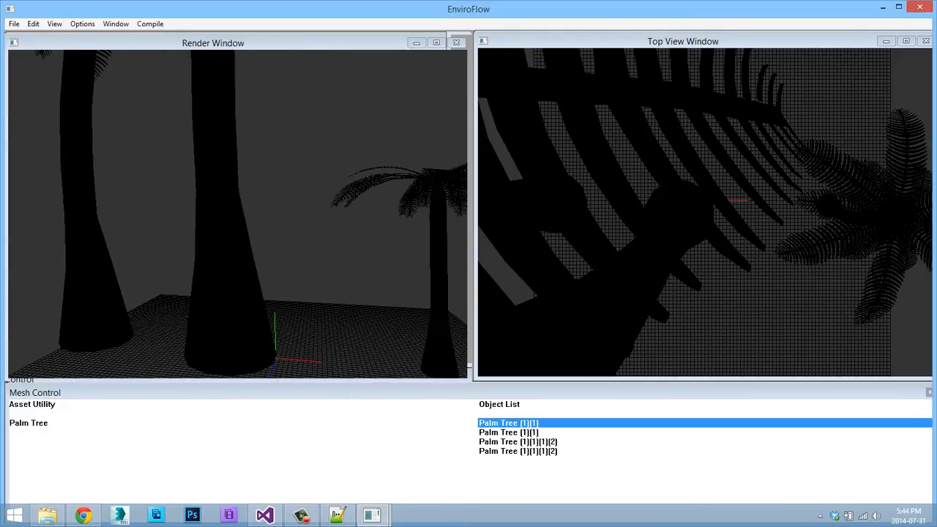
Try to compile the map from RMD to SMP and from RMD to MMP.
left_click(115, 24)
mouse_move(150, 25)
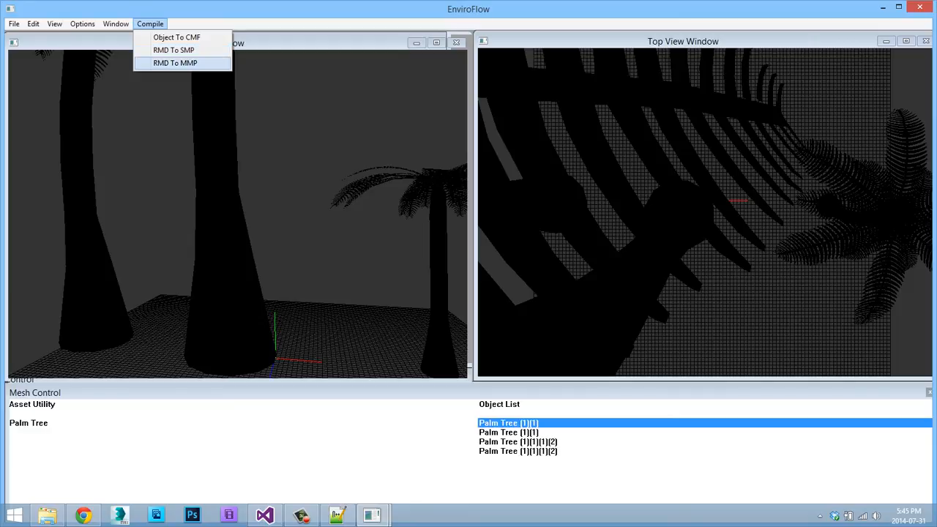
key("Return")
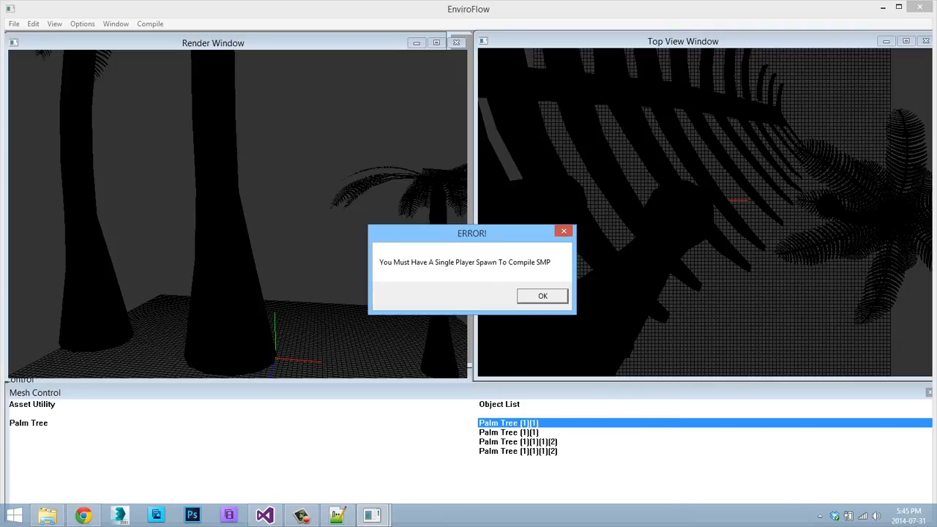
left_click(542, 296)
left_click(150, 25)
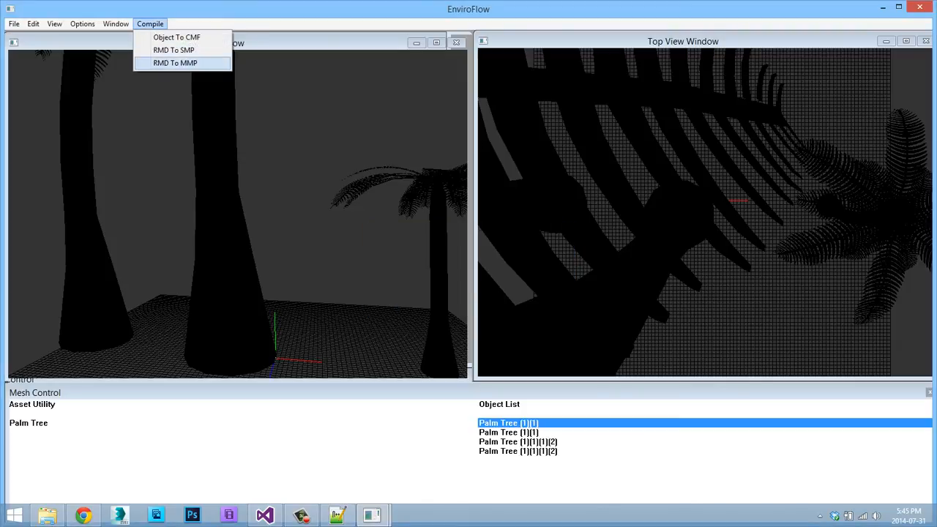
left_click(178, 63)
left_click(541, 296)
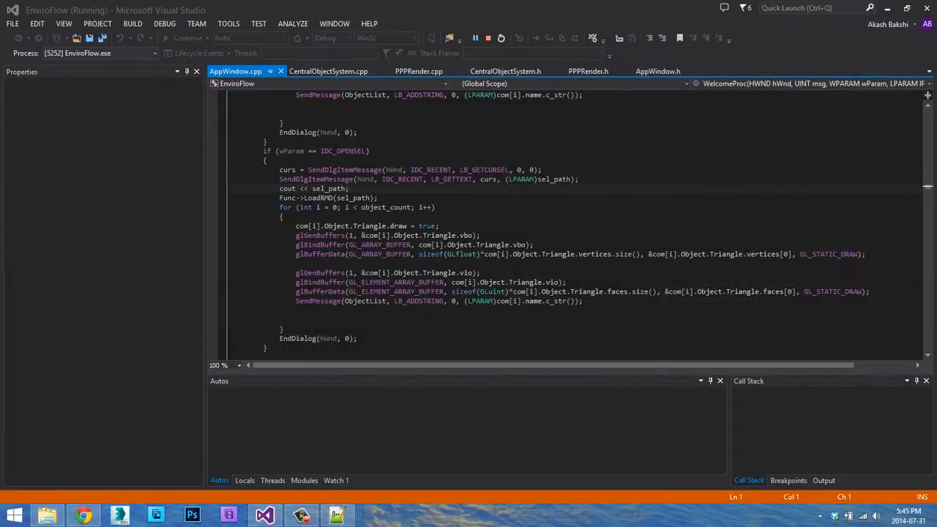
Look through AppWindow.cpp in Visual Studio for the code that handles the map compile commands.
scroll(461, 220, "down", 15)
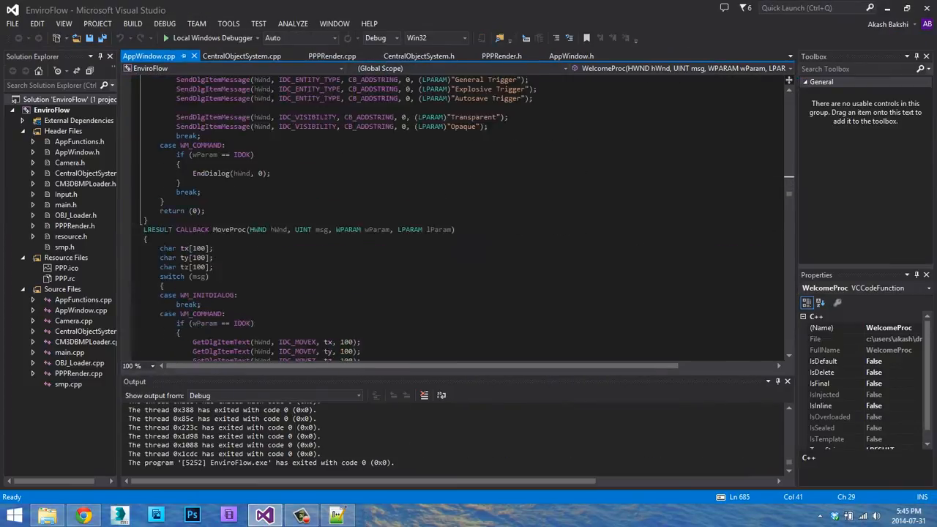
scroll(461, 219, "down", 20)
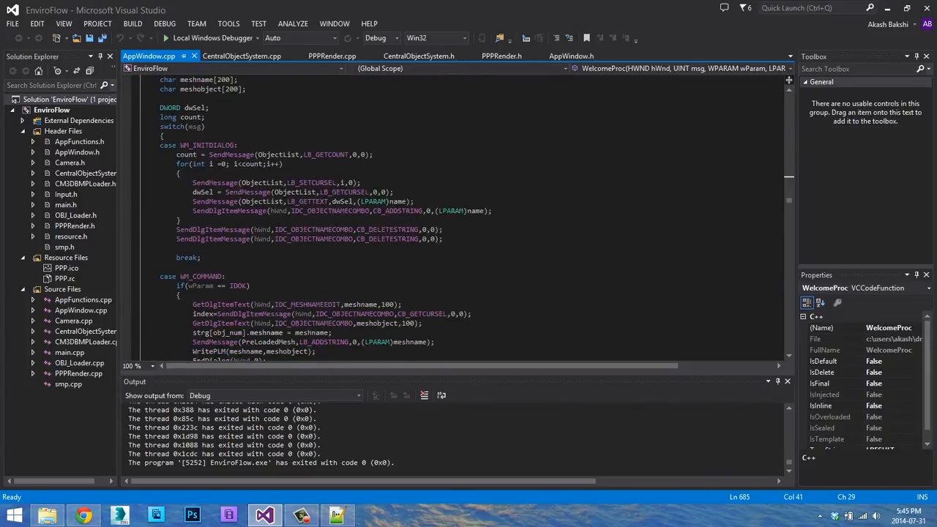
scroll(461, 220, "down", 17)
scroll(461, 219, "up", 17)
scroll(461, 220, "up", 20)
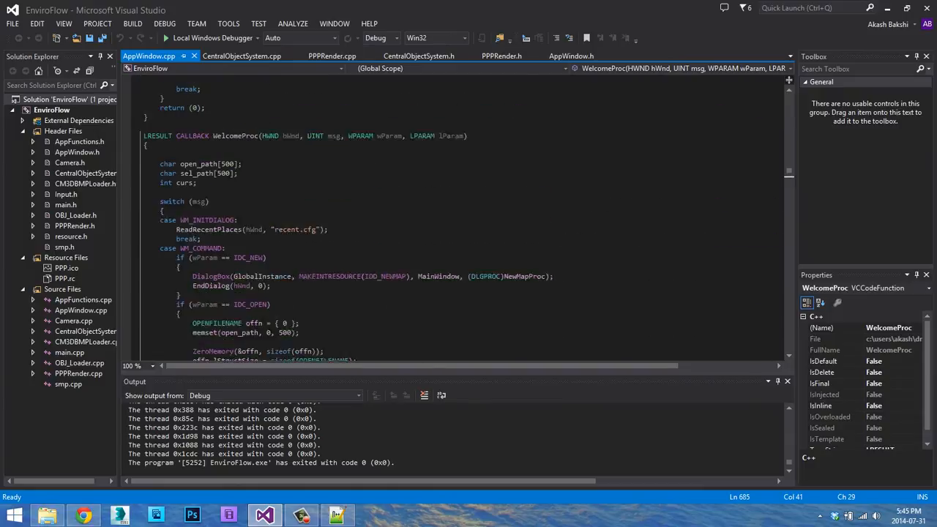
scroll(461, 220, "up", 1)
scroll(461, 220, "down", 20)
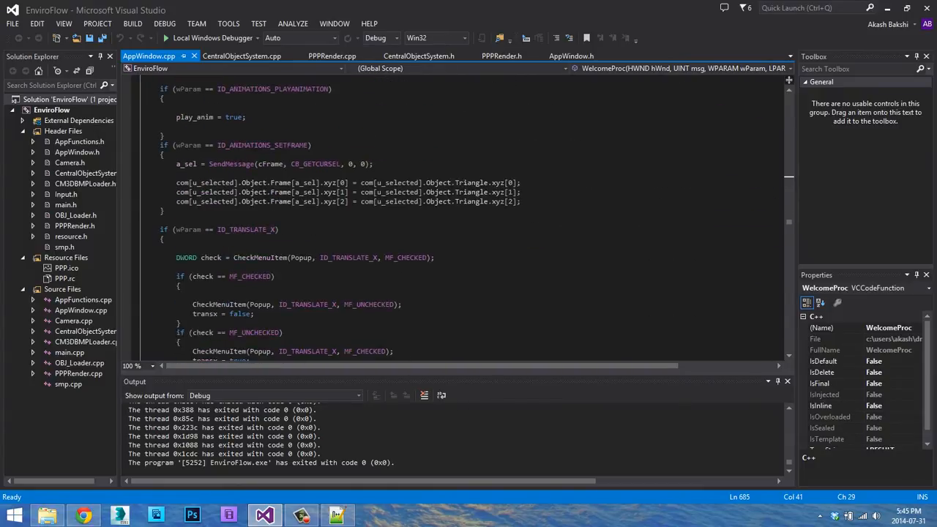
scroll(461, 220, "down", 20)
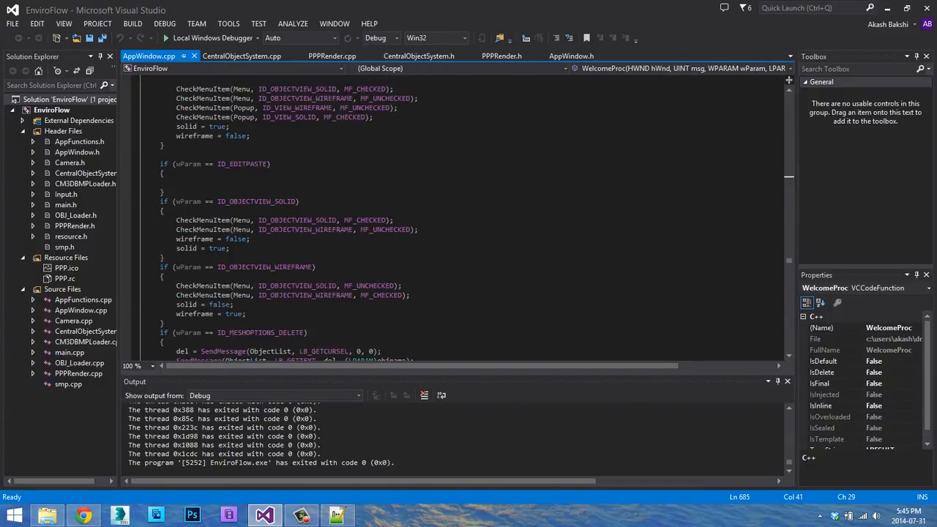
scroll(461, 220, "down", 20)
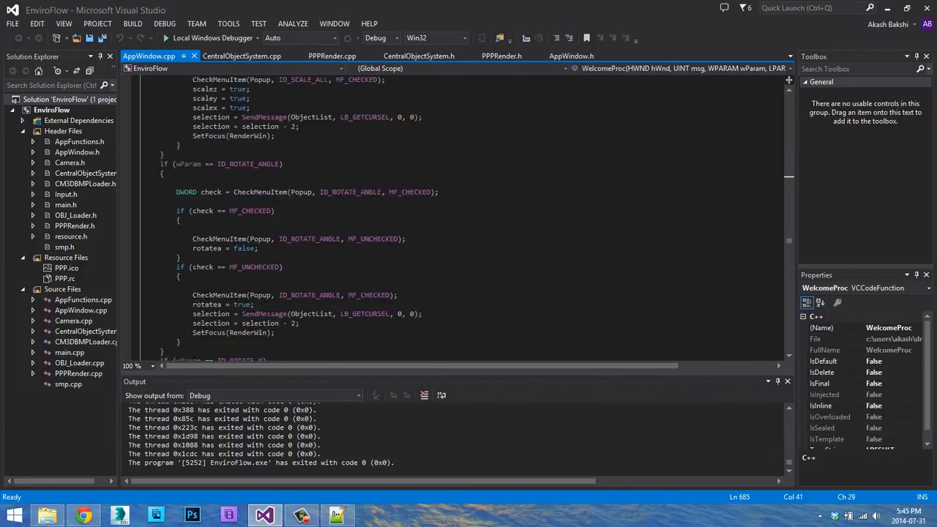
scroll(461, 220, "down", 20)
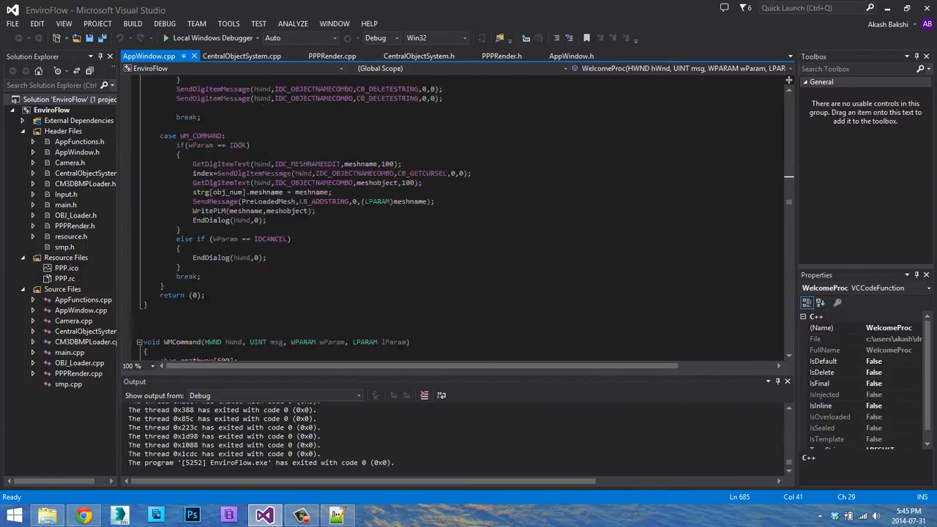
scroll(461, 219, "down", 20)
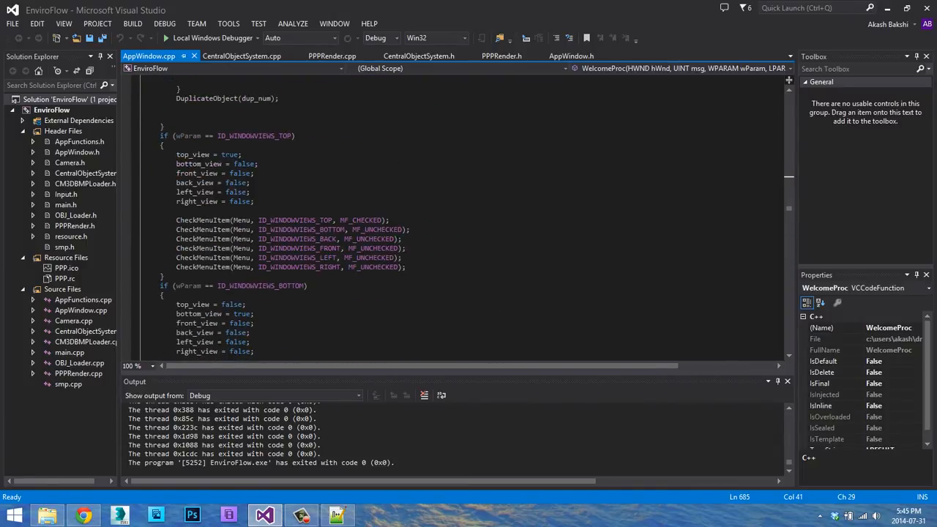
Search the current document for "smp" to locate the RMD to SMP compile handler.
key("ctrl+f")
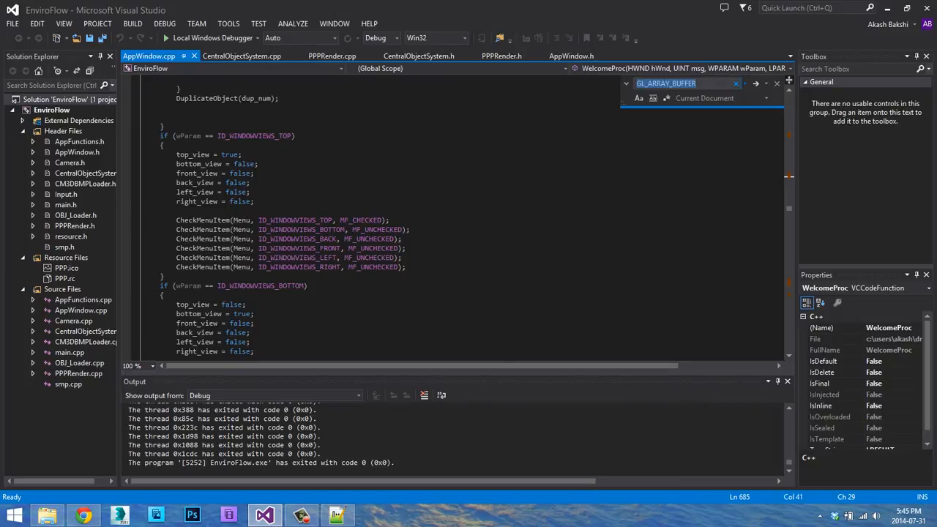
type("smp")
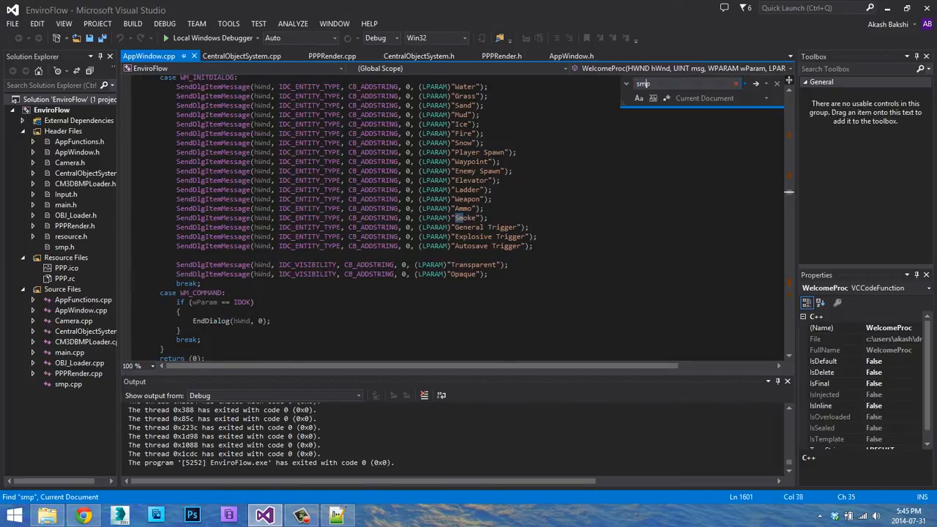
key("BackSpace")
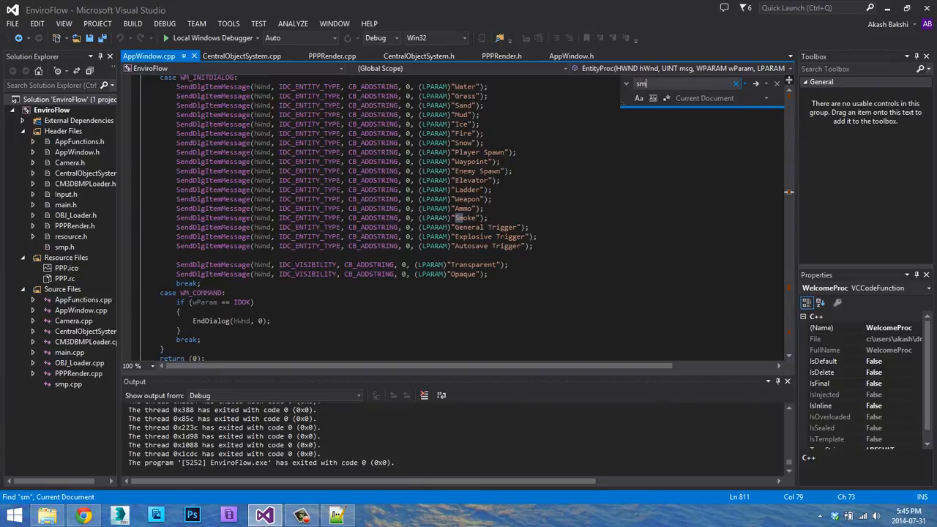
type("p")
Remove the single player spawn condition and its opening brace so that CompileSMP("test.smp") is called directly.
left_click_drag(182, 246, 176, 265)
key("BackSpace")
key("BackSpace")
scroll(176, 265, "down", 2)
scroll(453, 219, "down", 3)
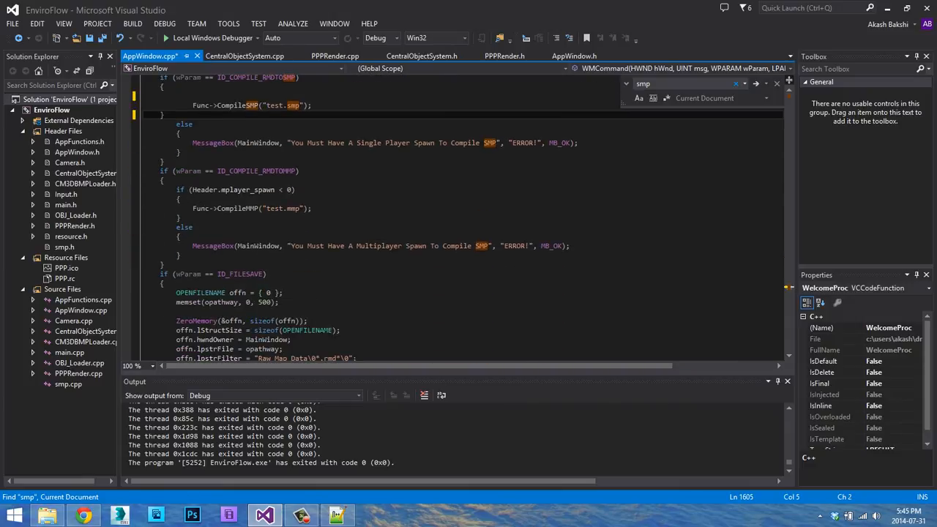
Delete the SMP handler's else branch and the MMP handler's spawn check and else, closing the MMP handler with a single brace.
left_click_drag(175, 123, 176, 199)
key("Delete")
key("Delete")
key("Delete")
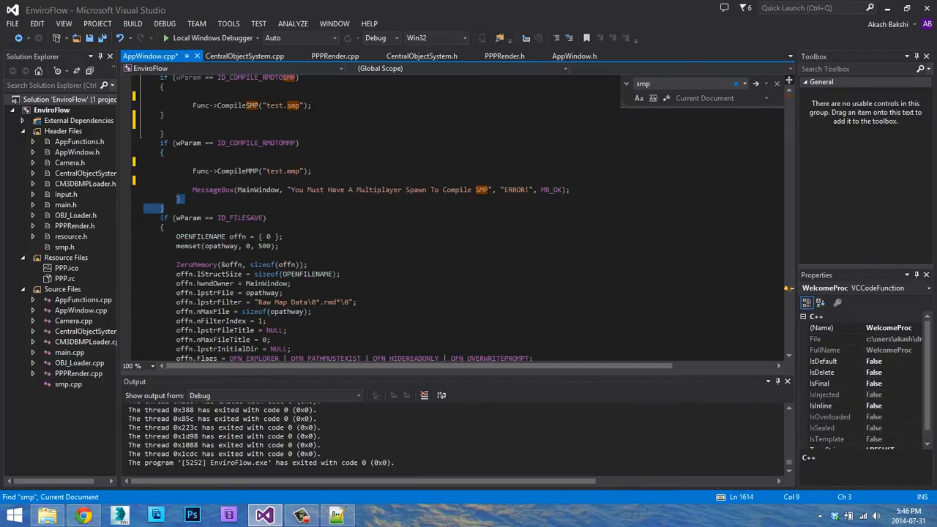
key("Delete")
type("}")
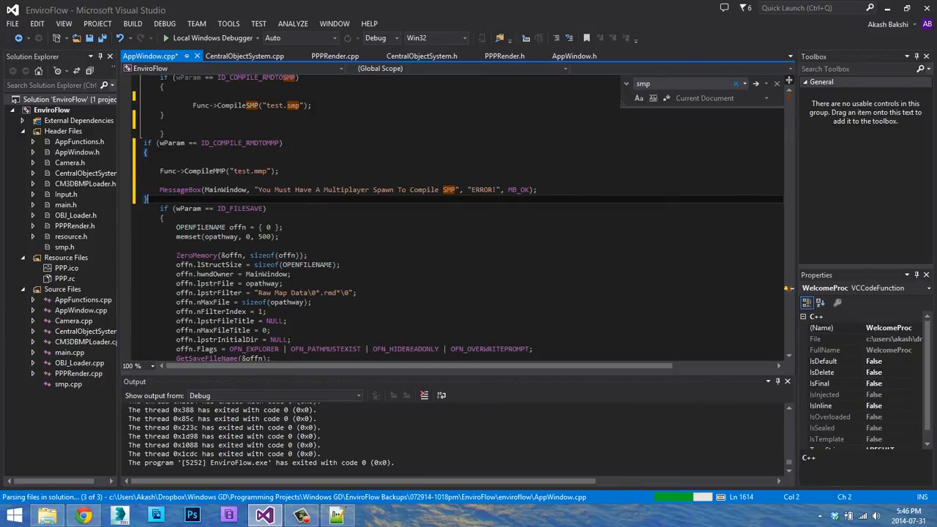
Save AppWindow.cpp and try to build and run EnviroFlow, declining to run the last successful build.
key("ctrl+s")
left_click(209, 40)
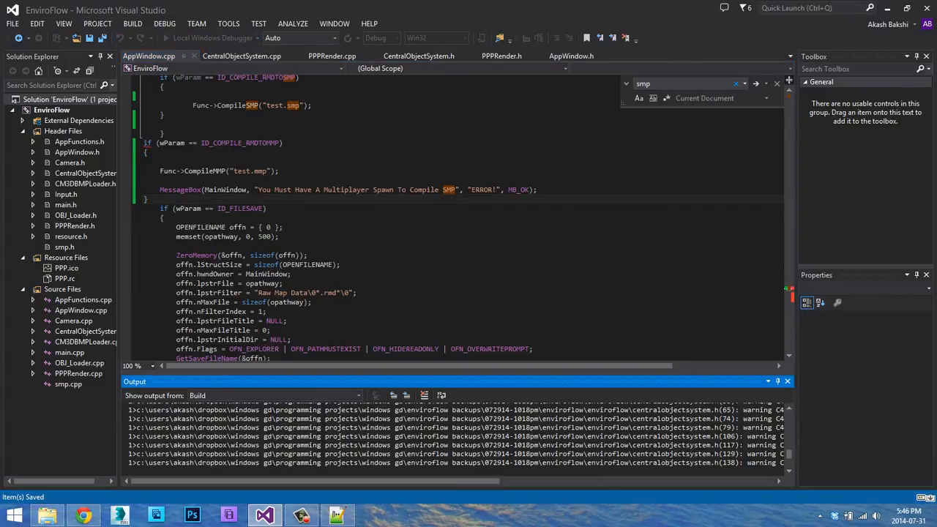
left_click(563, 267)
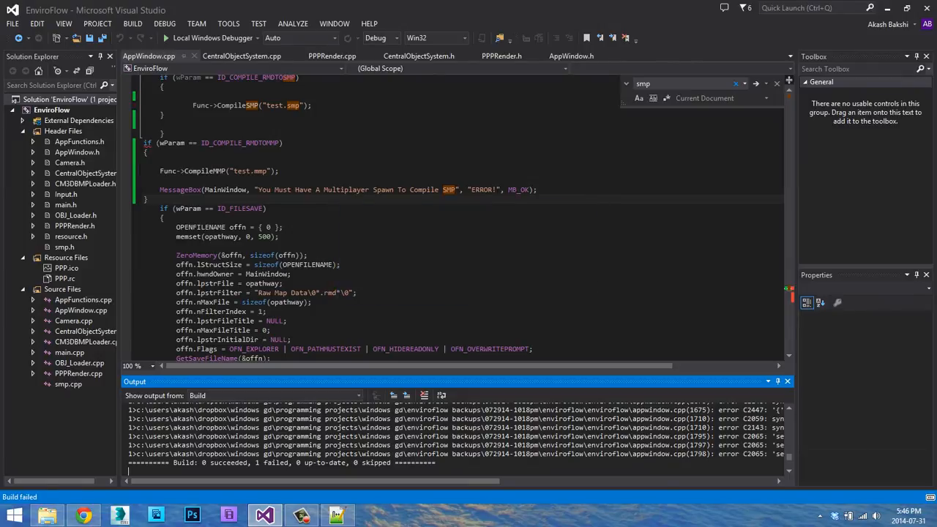
Delete the extra closing brace below the CompileSMP call, save AppWindow.cpp and run EnviroFlow in the debugger.
left_click(165, 115)
key("BackSpace")
key("ctrl+s")
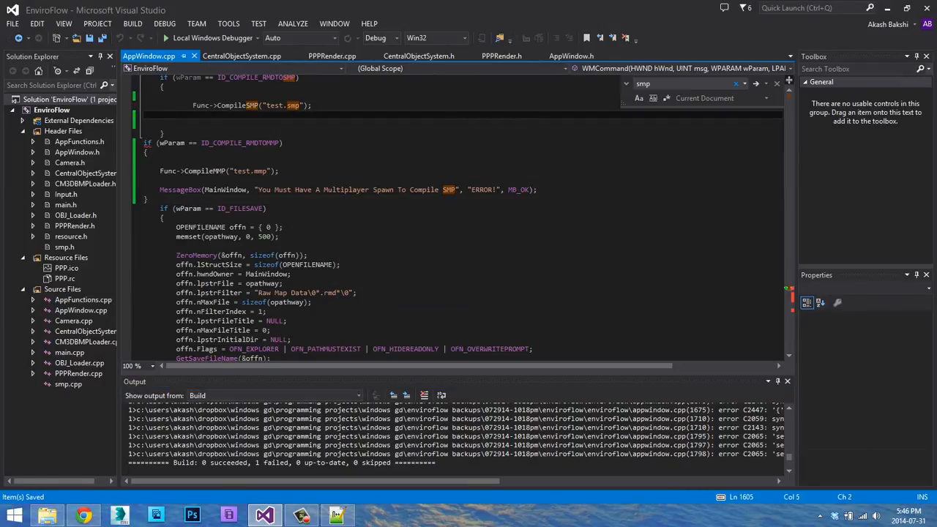
key("F5")
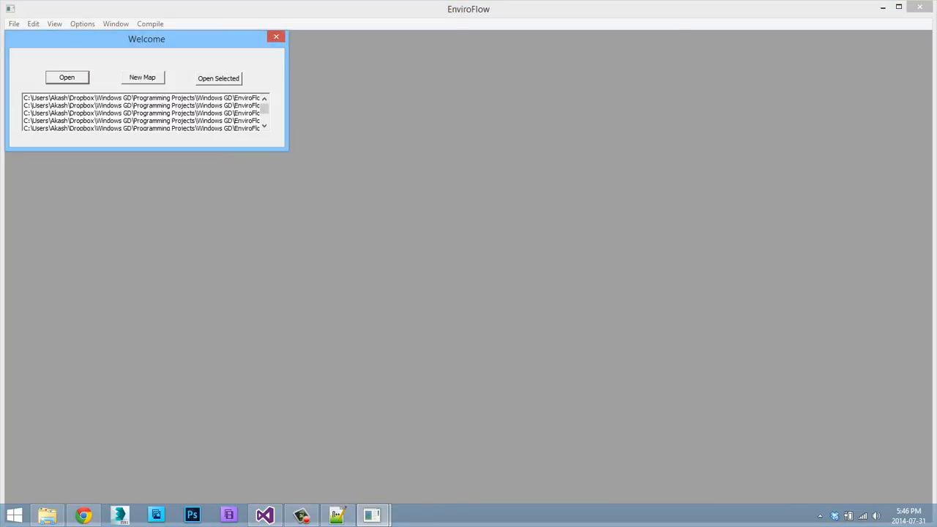
Create a new map named "map" with the Desktop as its map folder.
left_click(142, 77)
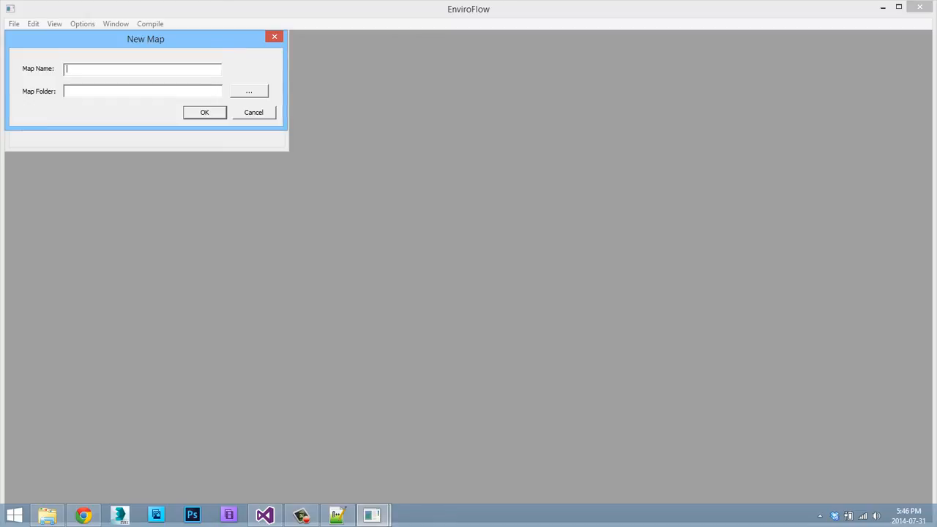
type("test")
key("BackSpace")
key("BackSpace")
key("BackSpace")
key("BackSpace")
type("map")
key("Tab")
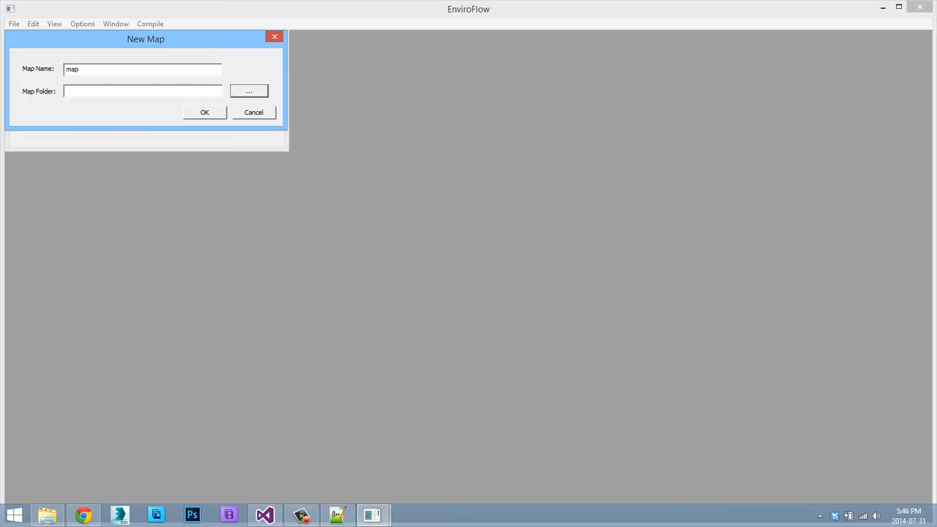
key("space")
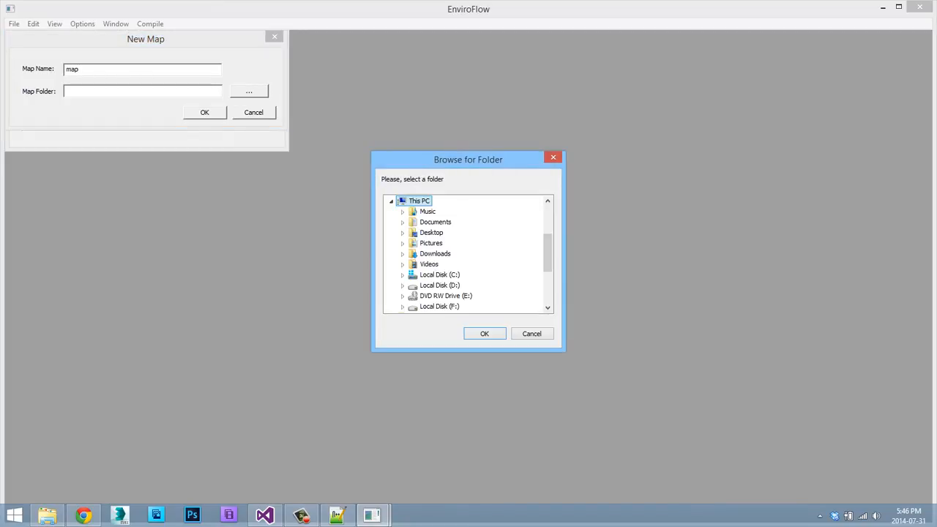
left_click(431, 233)
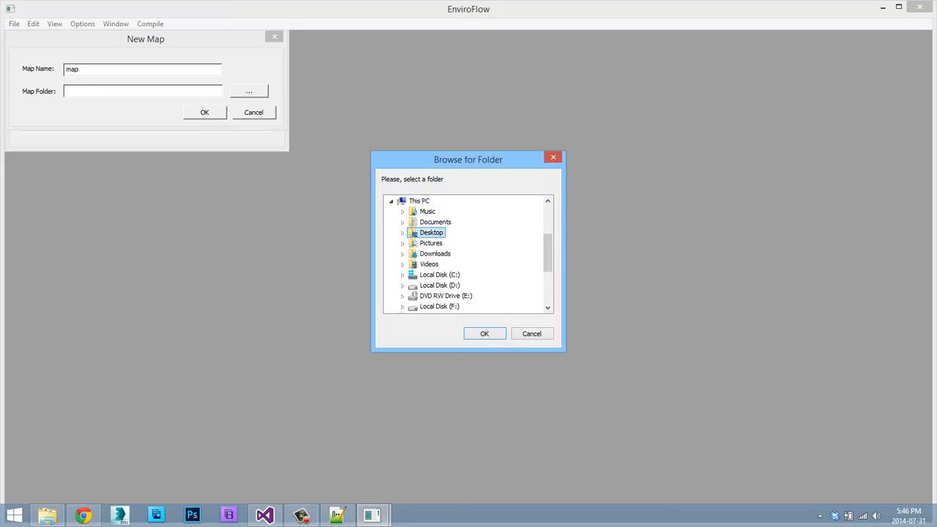
left_click(484, 334)
left_click(205, 112)
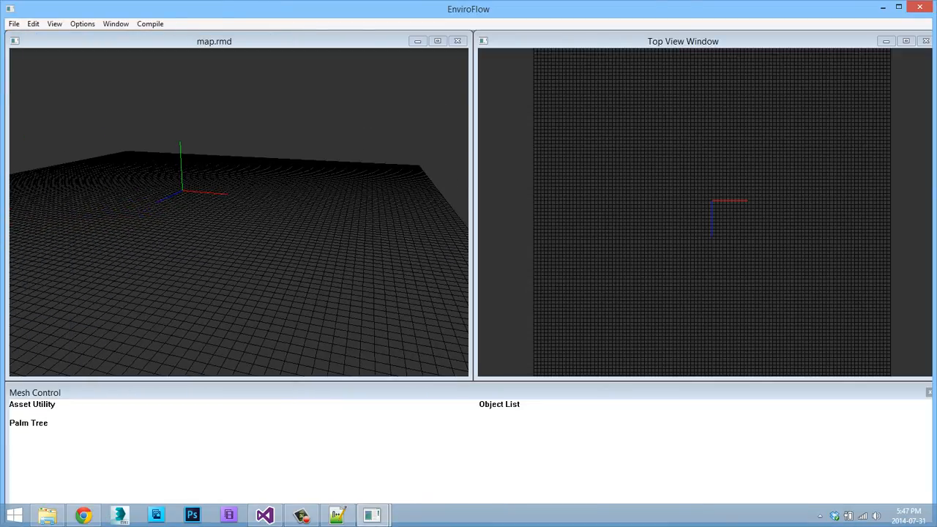
Load the Palm Tree asset from the Asset Utility into the new map.
left_click(30, 423)
right_click(63, 244)
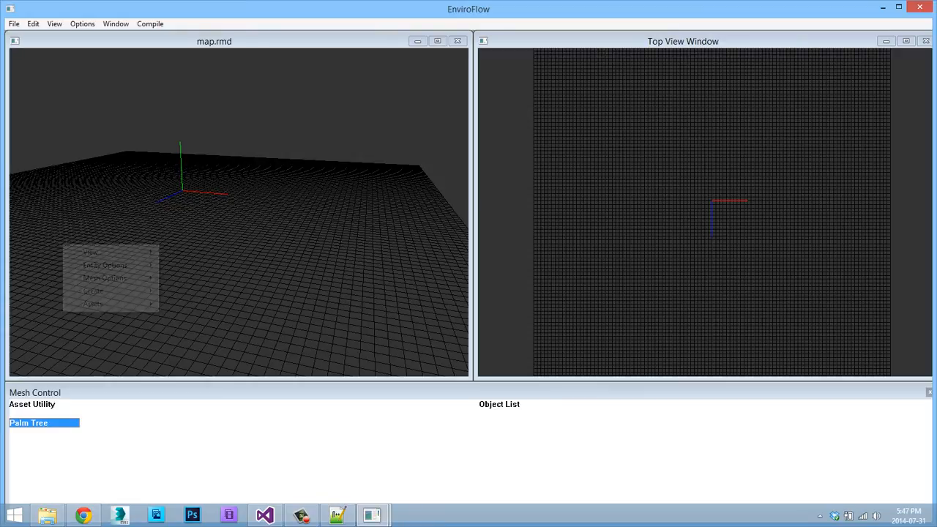
mouse_move(105, 278)
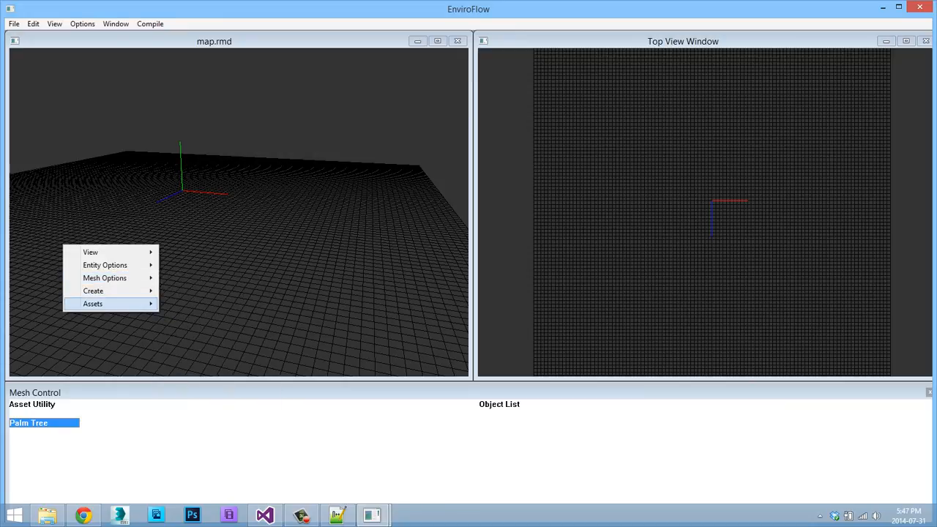
mouse_move(93, 304)
left_click(208, 316)
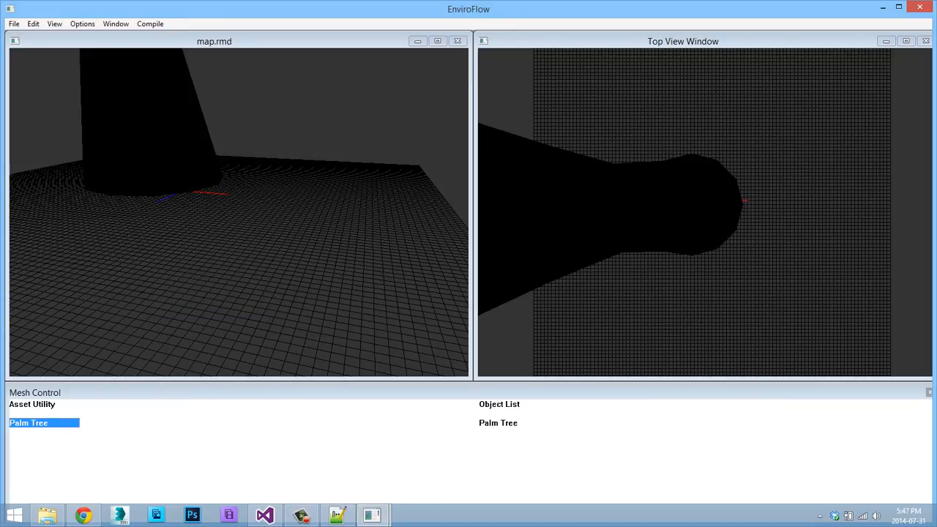
Compile the palm tree map from RMD to SMP.
key("s")
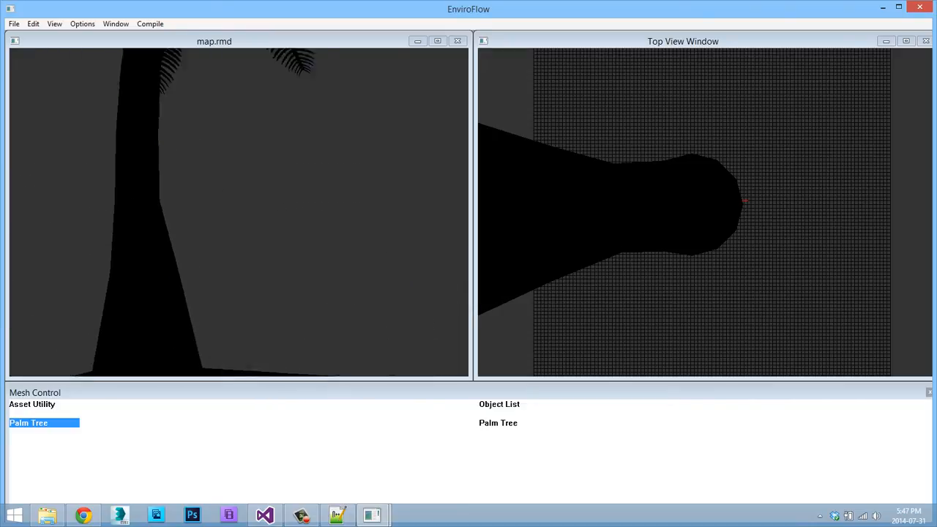
left_click(150, 24)
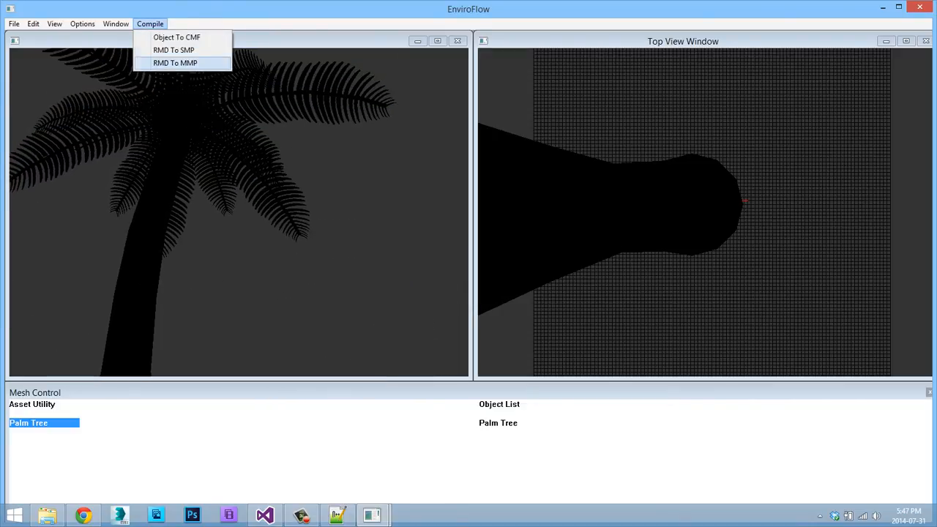
left_click(173, 49)
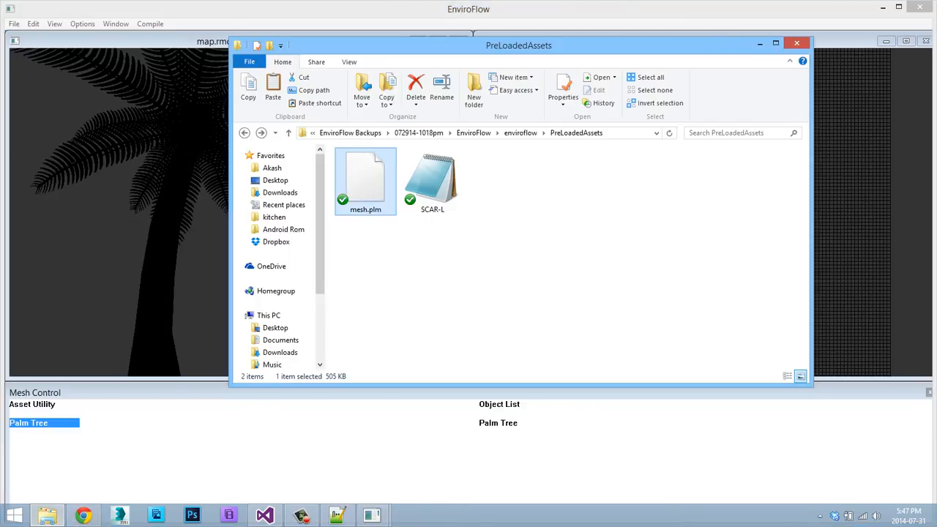
Open test.smp from the enviroflow project folder in Notepad++, reloading the modified recent.cfg, and examine the compiled palm tree data.
left_click(245, 133)
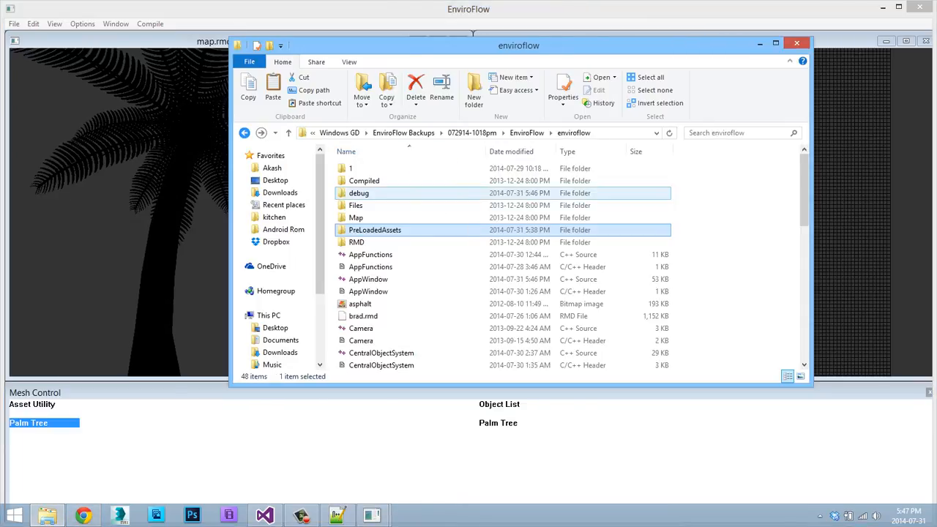
scroll(417, 199, "down", 10)
right_click(351, 339)
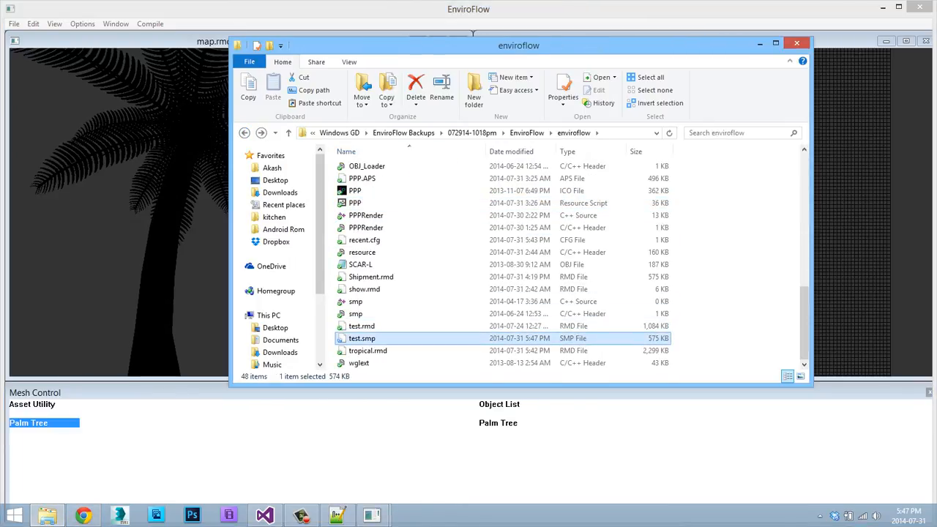
left_click(416, 83)
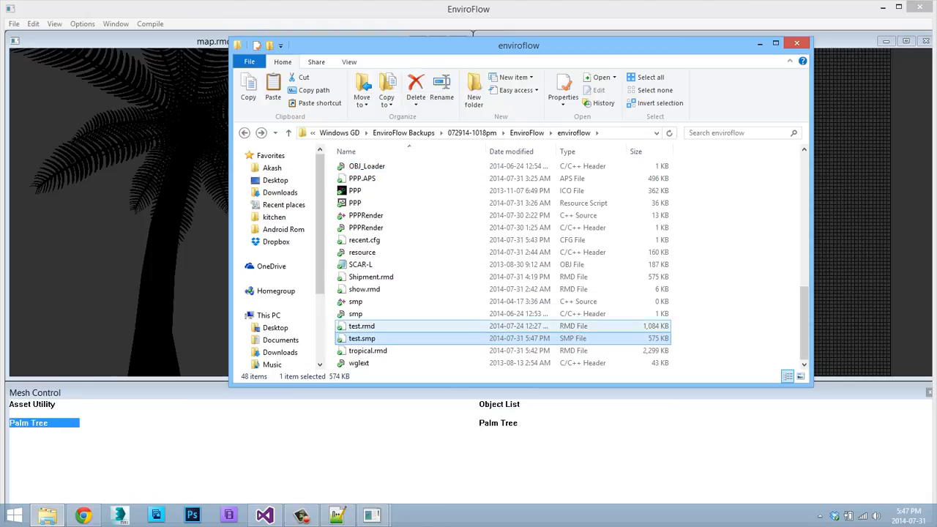
right_click(352, 341)
left_click(404, 116)
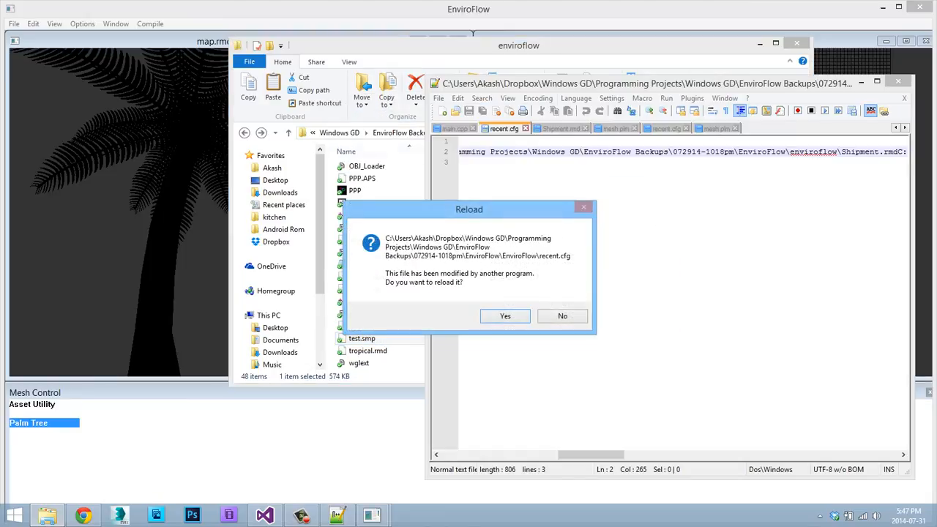
left_click(503, 316)
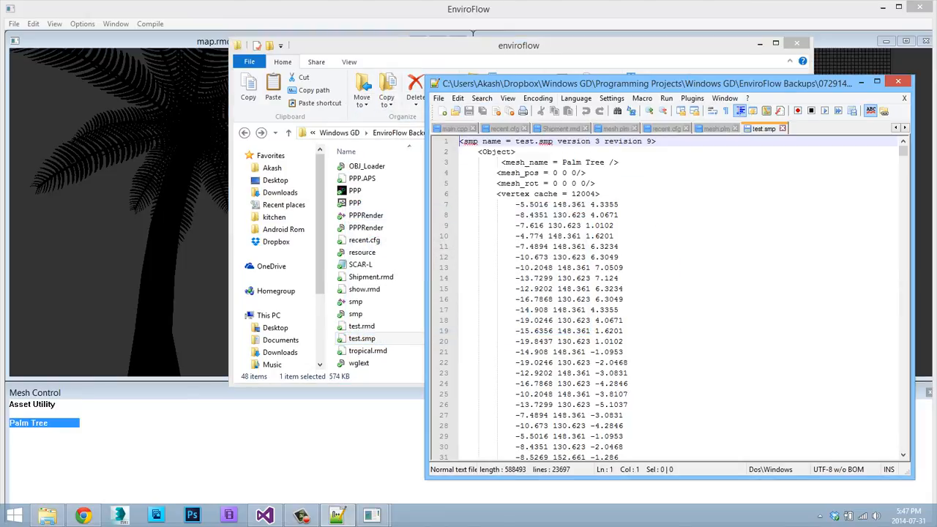
scroll(666, 299, "down", 20)
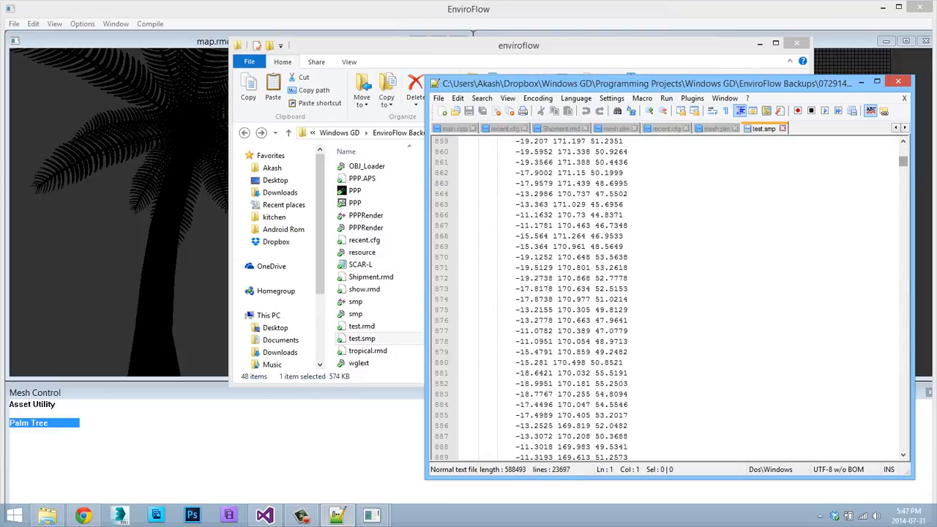
Close test.smp in Notepad++ and switch back to the palm tree map in EnviroFlow.
scroll(666, 298, "down", 10)
left_click(897, 81)
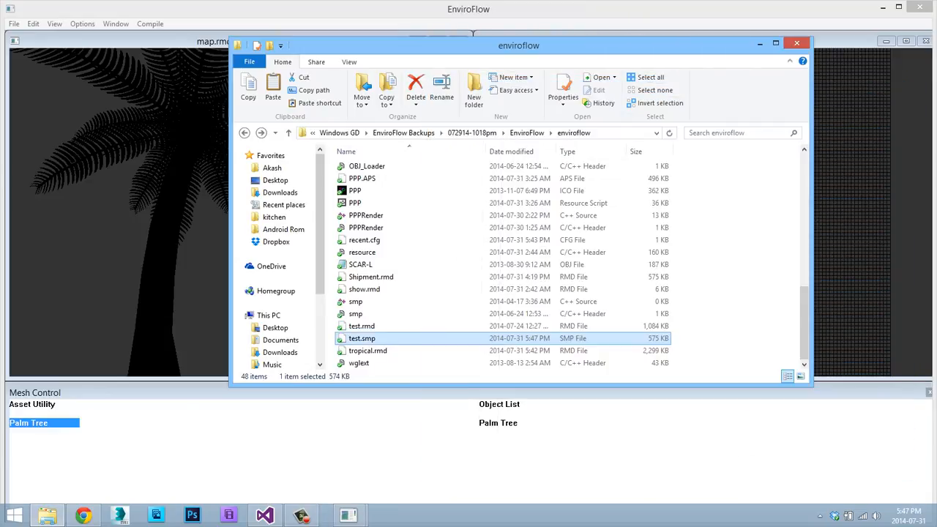
left_click(473, 34)
left_click(14, 23)
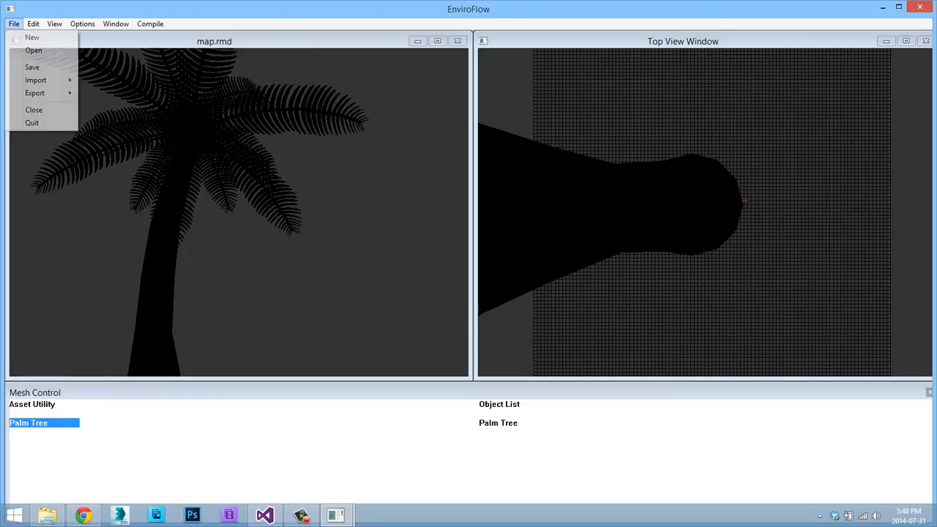
mouse_move(55, 24)
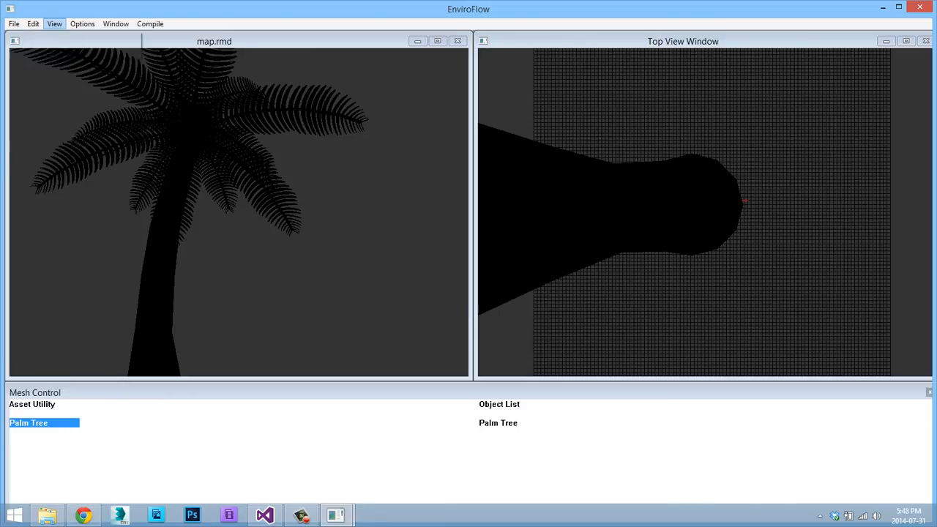
mouse_move(14, 24)
mouse_move(36, 81)
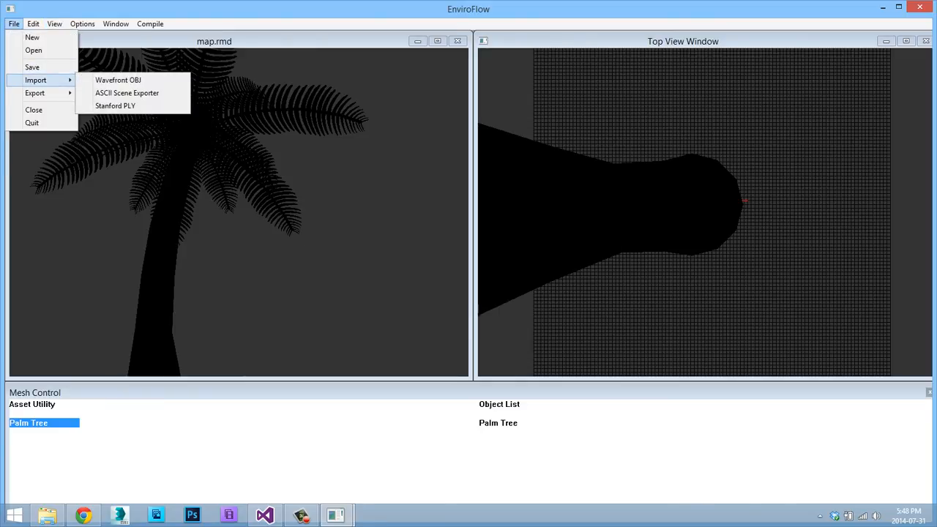
key("Escape")
right_click(206, 84)
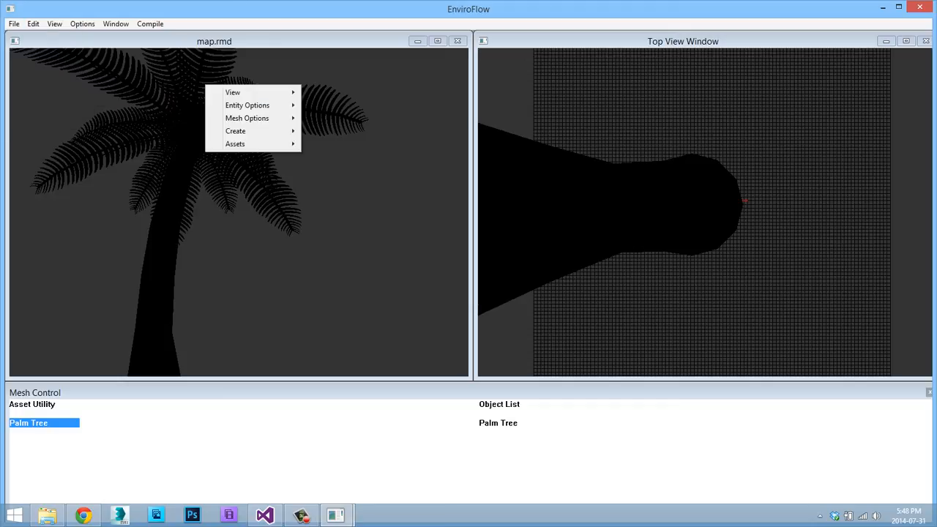
key("Escape")
right_click(151, 250)
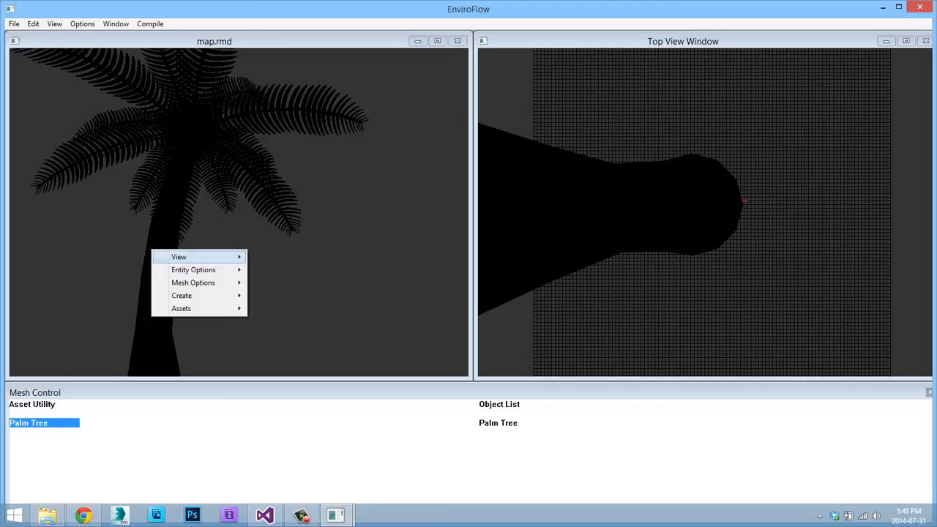
mouse_move(193, 269)
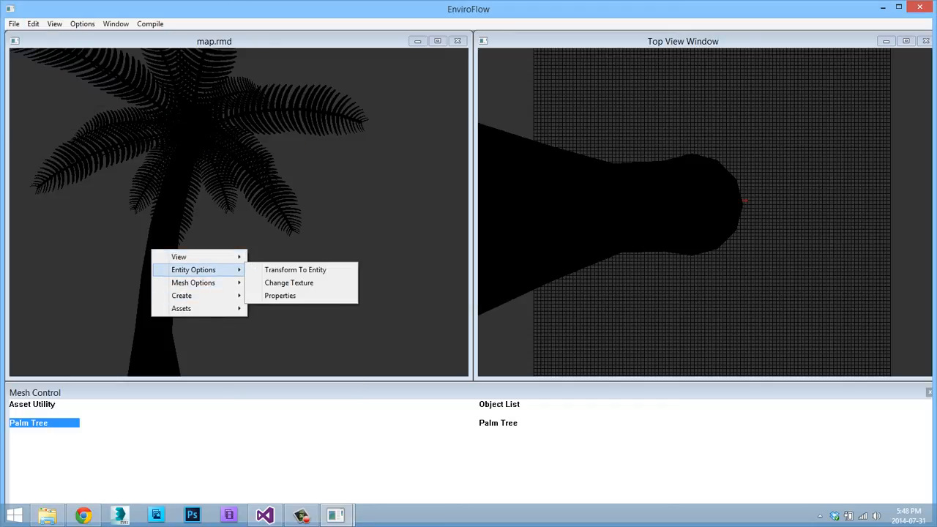
Scale the Palm Tree mesh down along all axes.
left_click(499, 423)
right_click(262, 243)
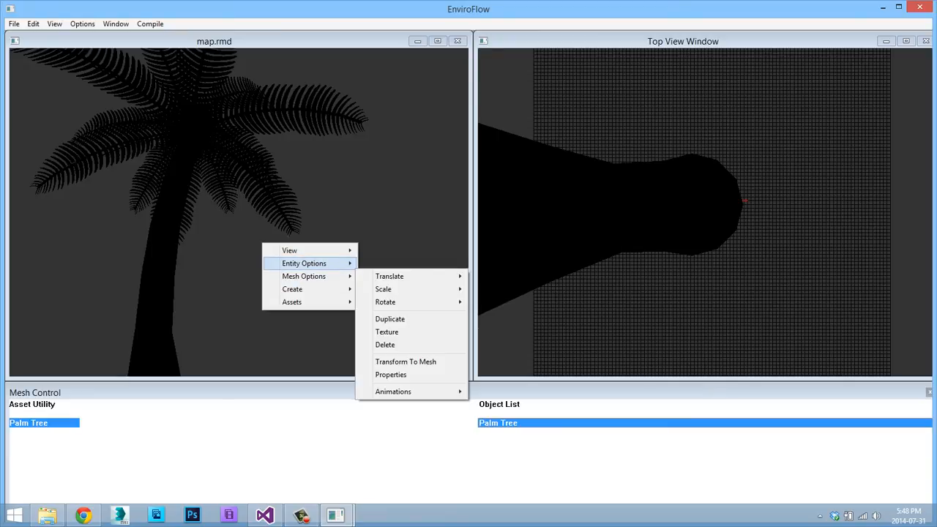
mouse_move(314, 276)
mouse_move(415, 290)
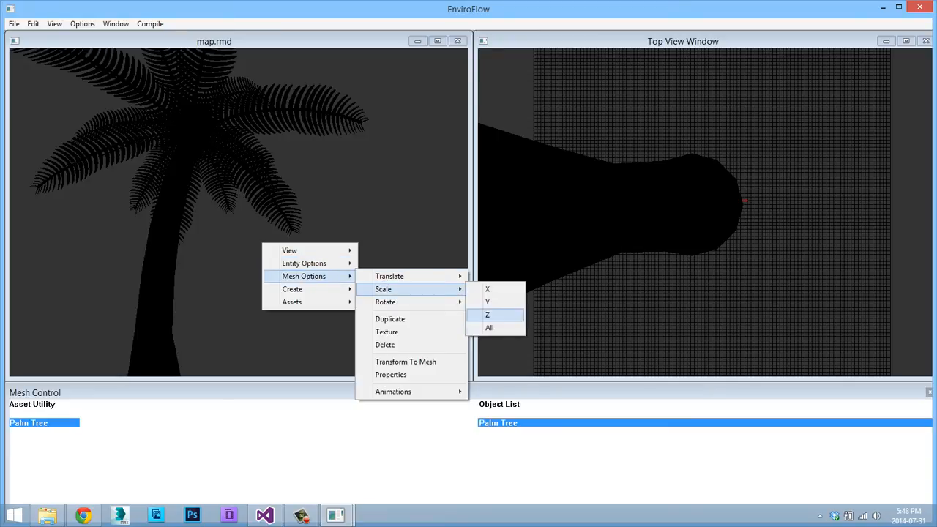
left_click(488, 327)
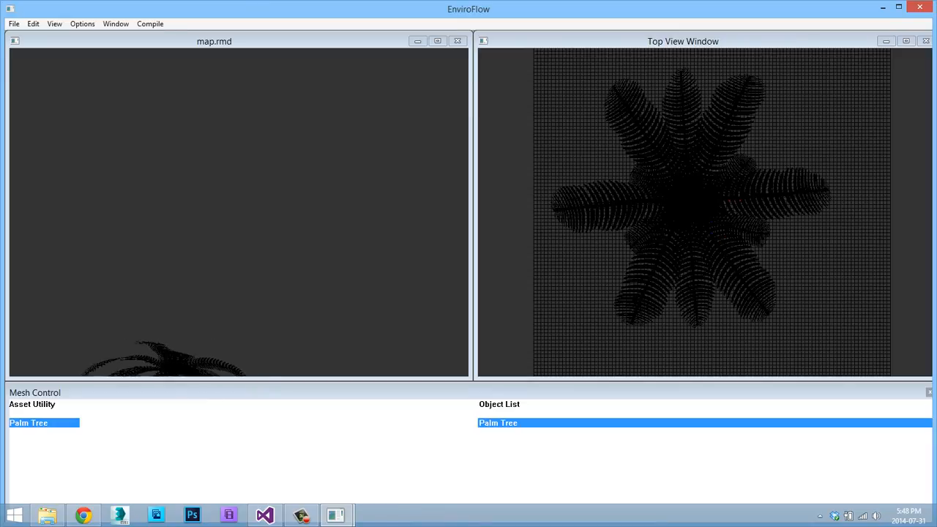
Start a new mesh of type Wall with a size of 10 in X, Y and Z.
key("w")
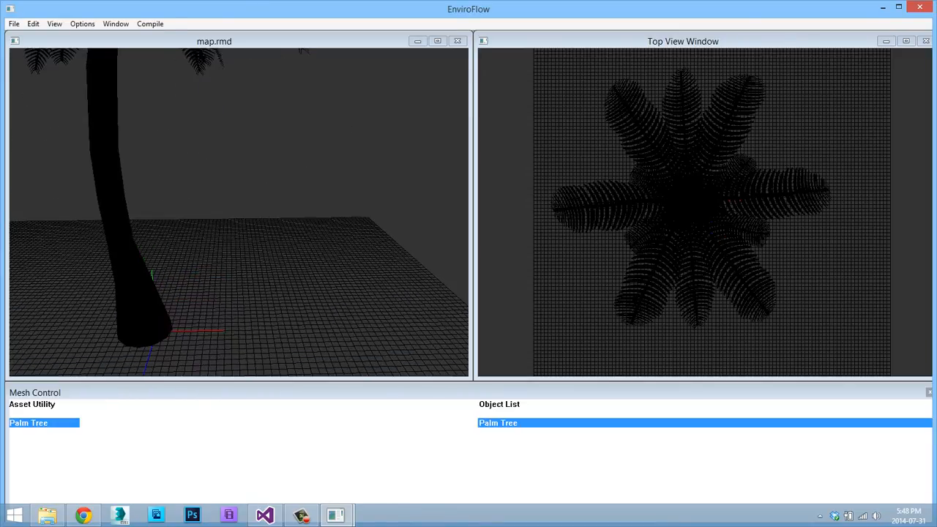
key("s")
right_click(277, 190)
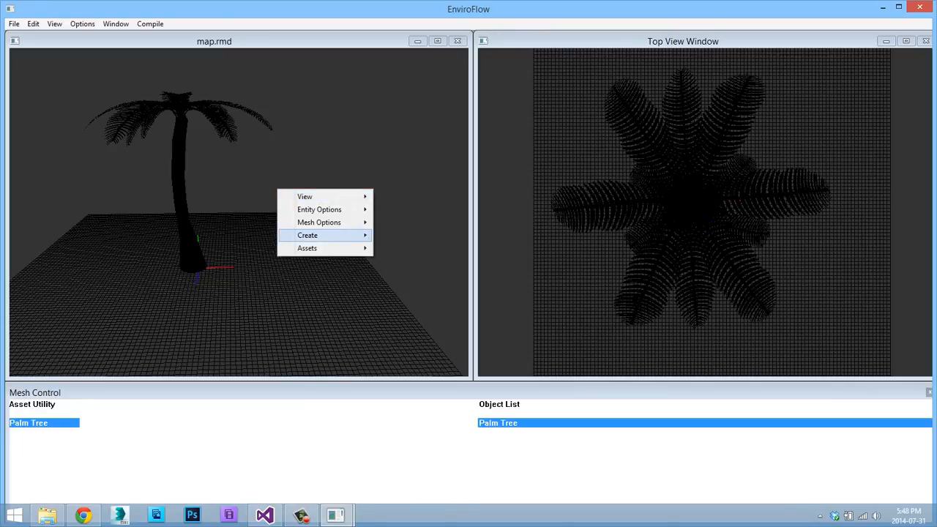
mouse_move(308, 235)
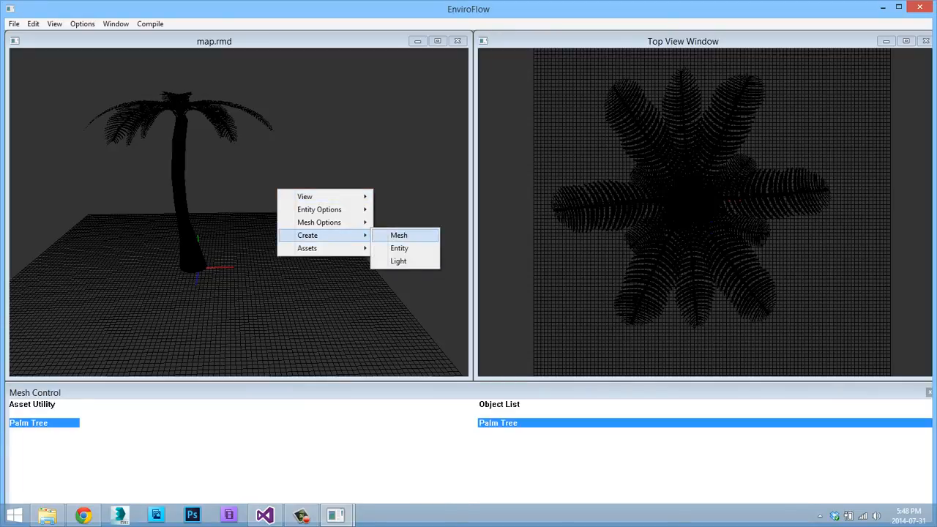
left_click(399, 234)
left_click(131, 96)
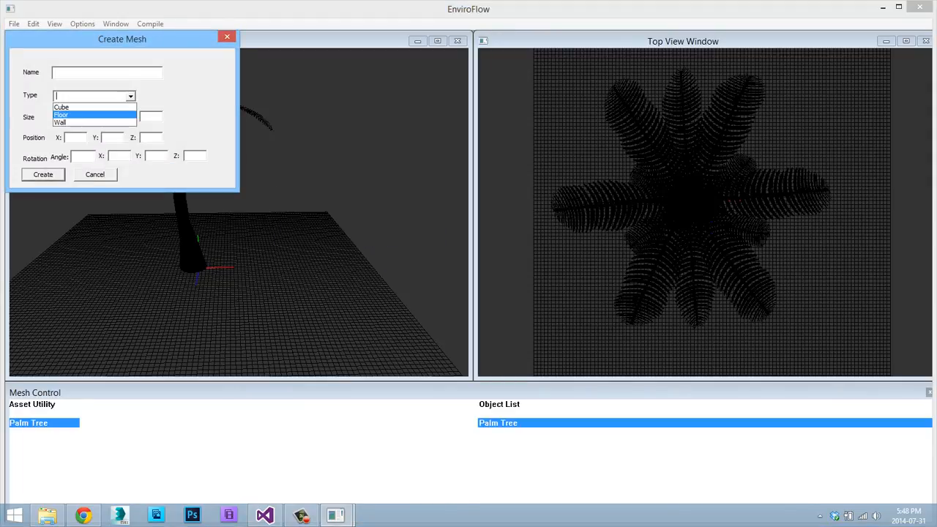
left_click(77, 123)
left_click(75, 117)
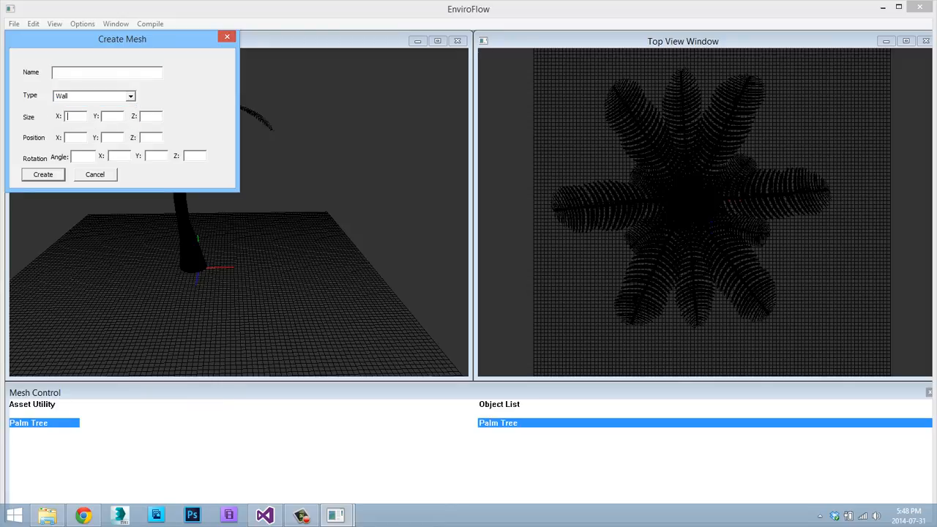
type("10")
key("Tab")
type("10")
key("Tab")
type("100")
Set the wall's position to X 10, Y 0, Z 0 and create it.
key("Tab")
type("0")
key("Tab")
type("0")
key("Tab")
double_click(70, 138)
type("10")
key("Return")
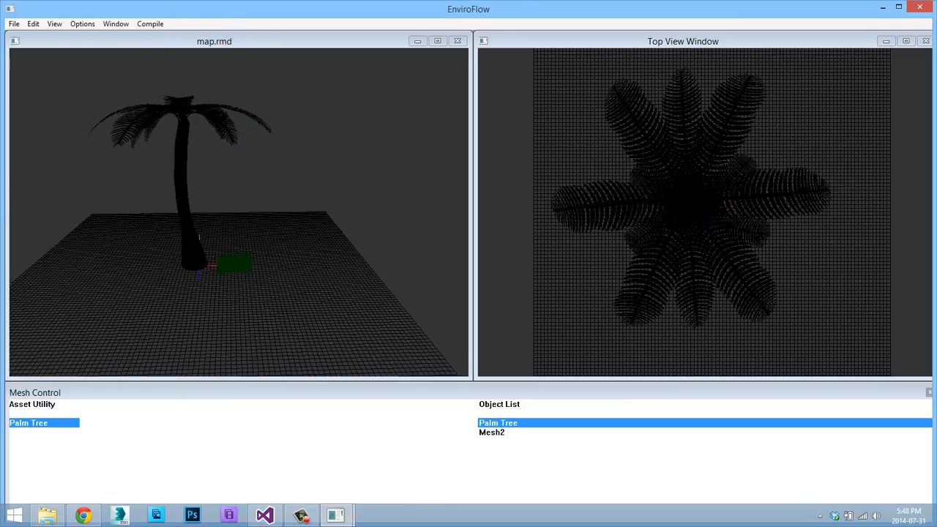
Examine the new green wall beside the palm trunk from several camera angles in the map view.
key("d")
key("w")
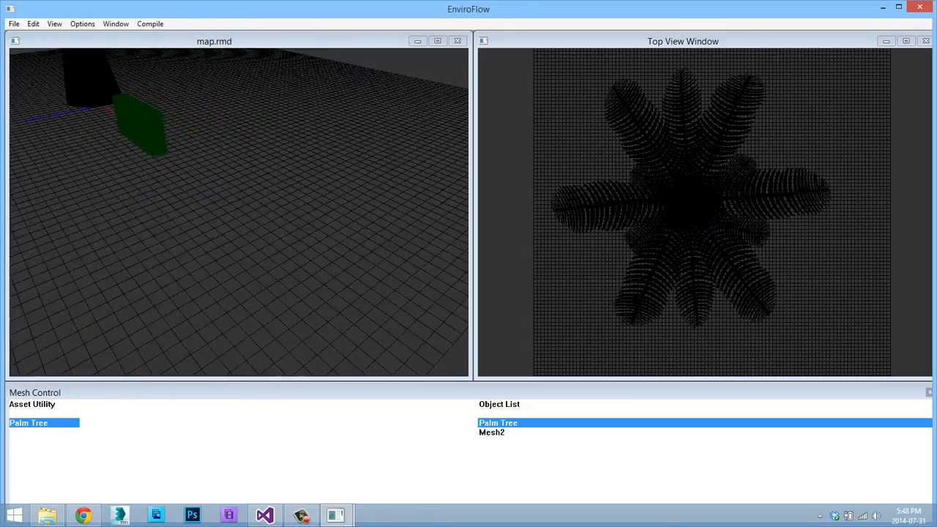
key("d")
key("w")
key("s")
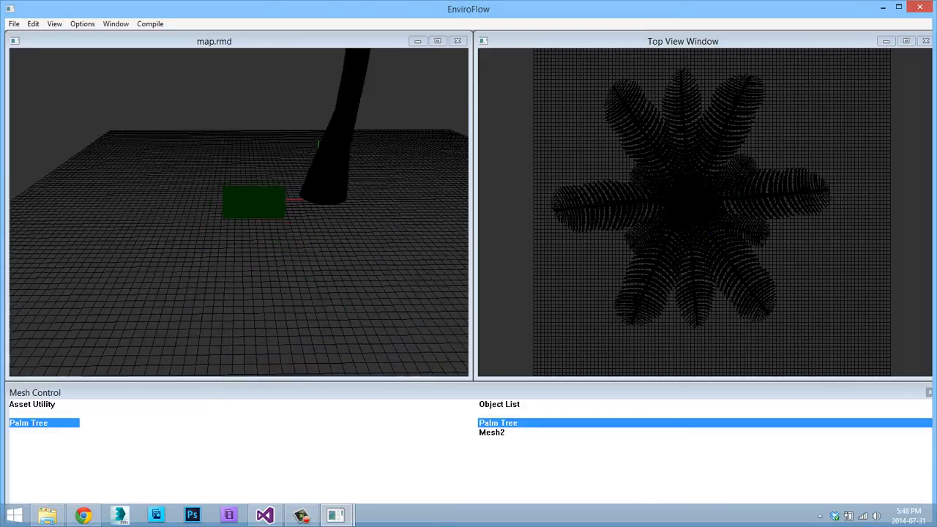
key("w")
key("s")
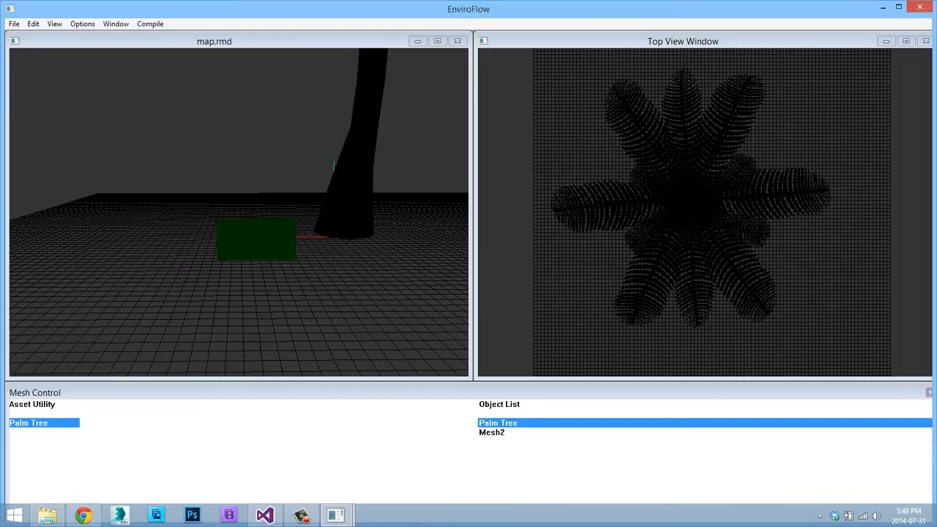
Switch the secondary view window to the Bottom view, followed by the Left view.
left_click(82, 25)
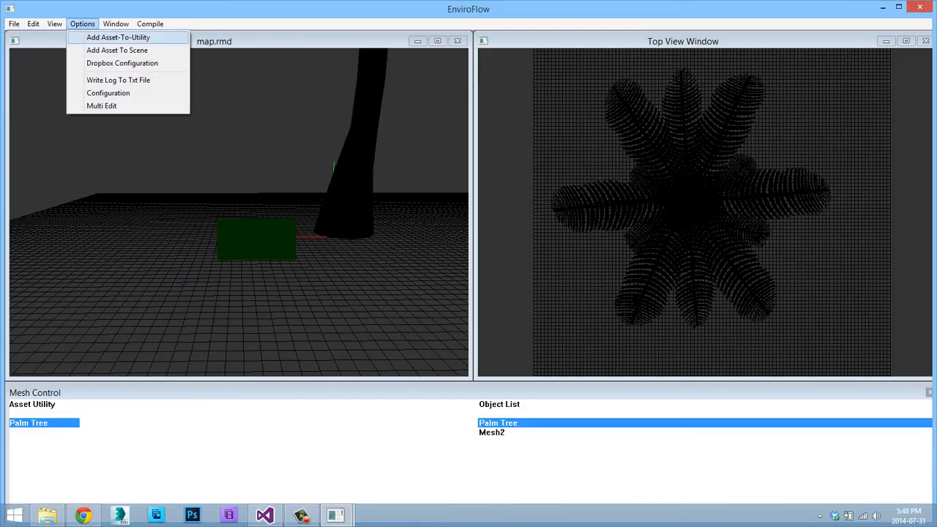
mouse_move(115, 24)
mouse_move(54, 25)
mouse_move(95, 50)
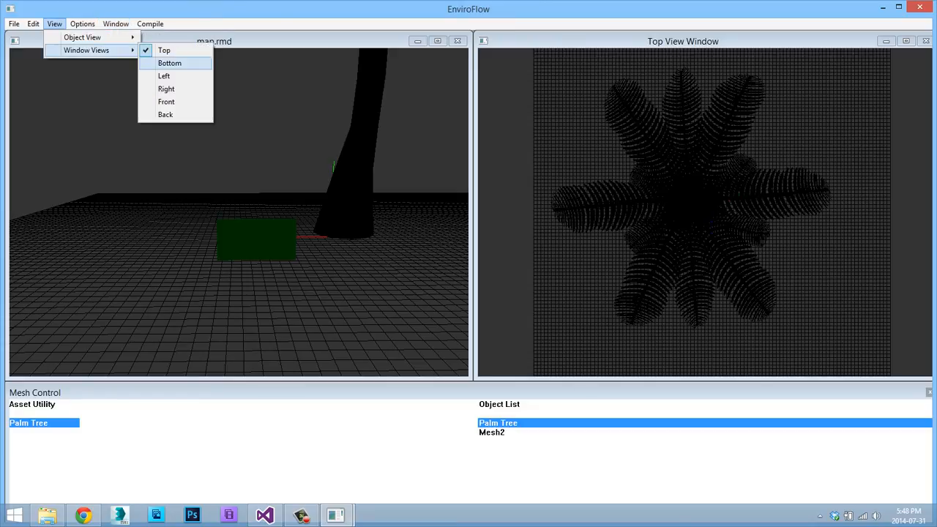
left_click(169, 63)
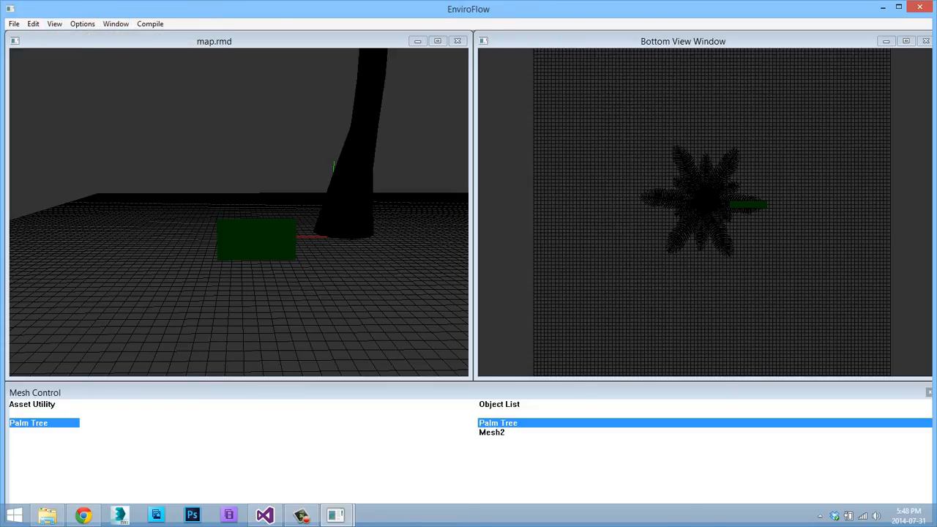
left_click(54, 24)
mouse_move(95, 49)
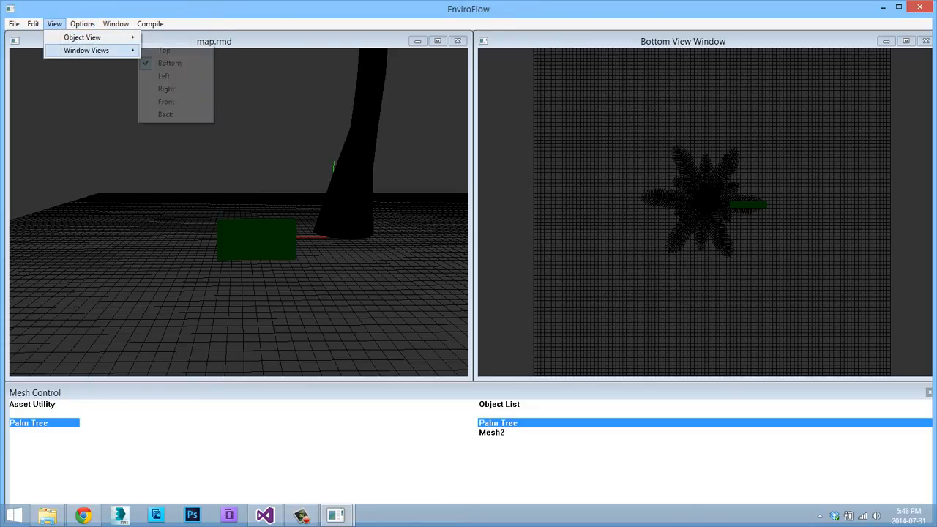
left_click(164, 75)
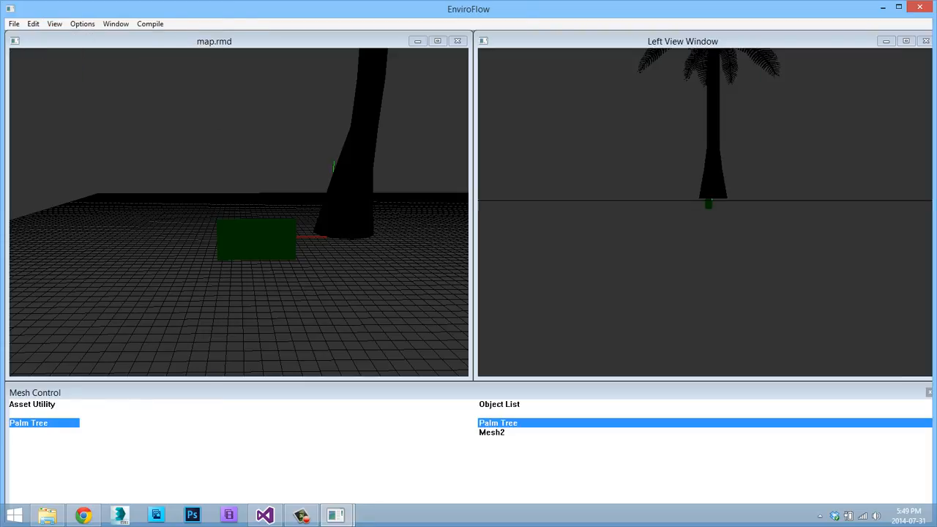
Switch the secondary view window to the Right view, followed by the Front view.
left_click(54, 24)
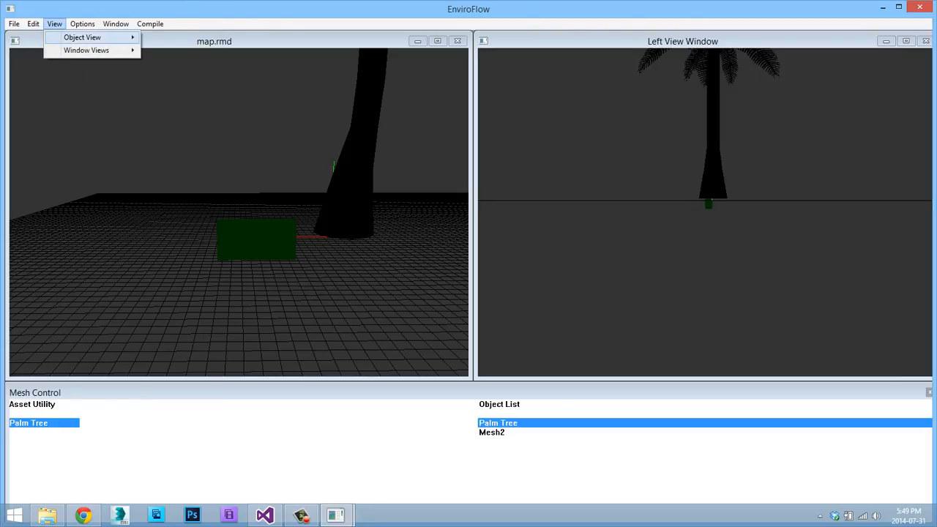
mouse_move(85, 50)
left_click(163, 88)
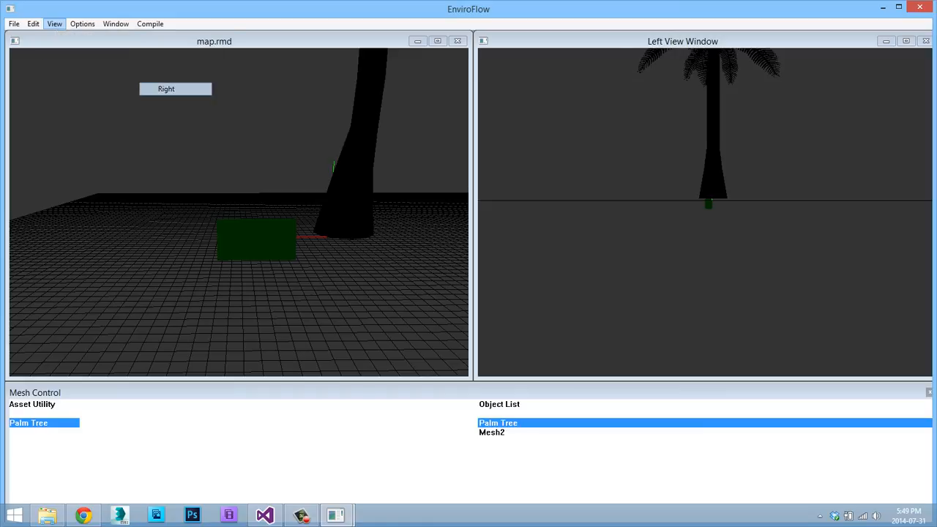
left_click(54, 24)
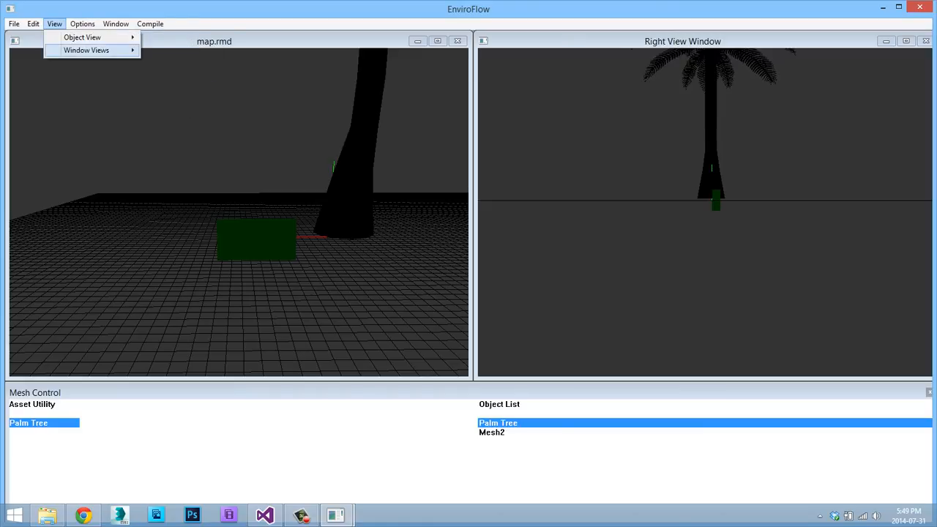
mouse_move(86, 50)
left_click(166, 101)
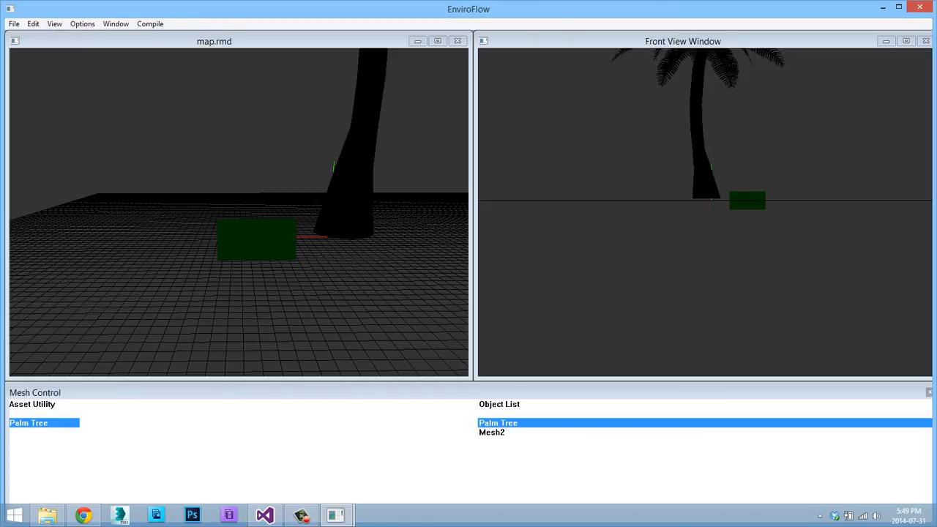
Set the secondary view window to the Back view.
left_click(54, 24)
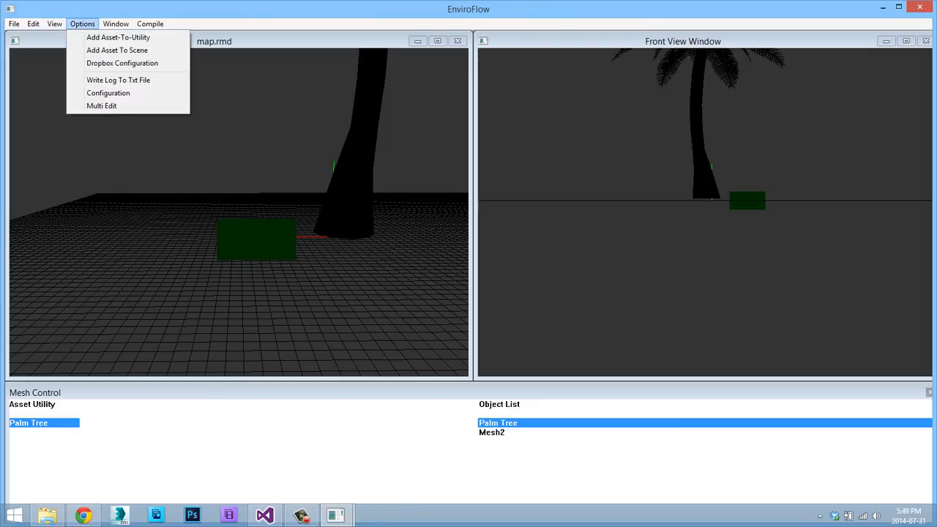
mouse_move(85, 50)
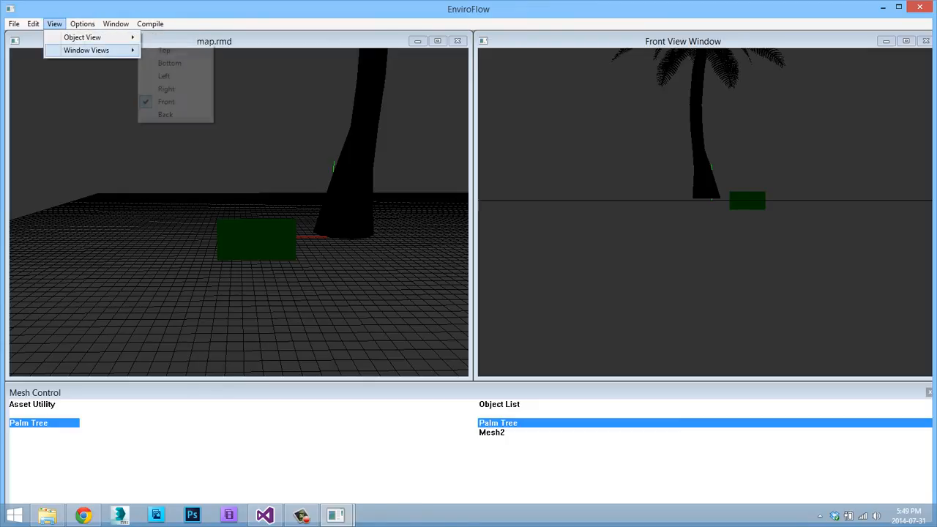
left_click(165, 114)
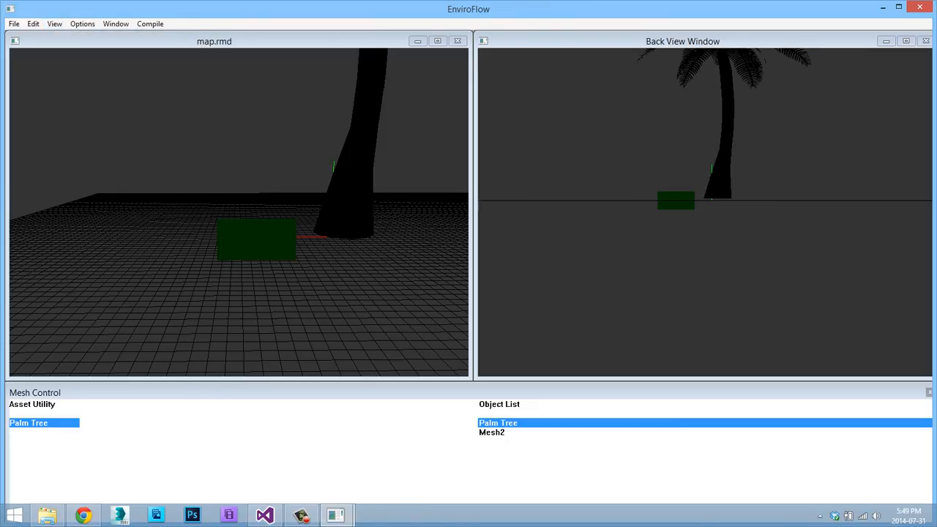
Hide the ground grid in the map scene.
key("a")
key("d")
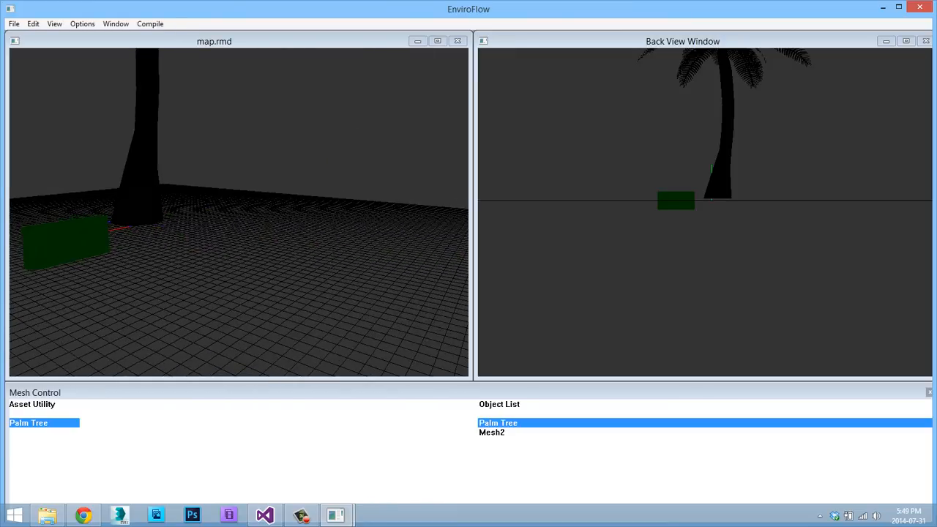
key("s")
right_click(184, 114)
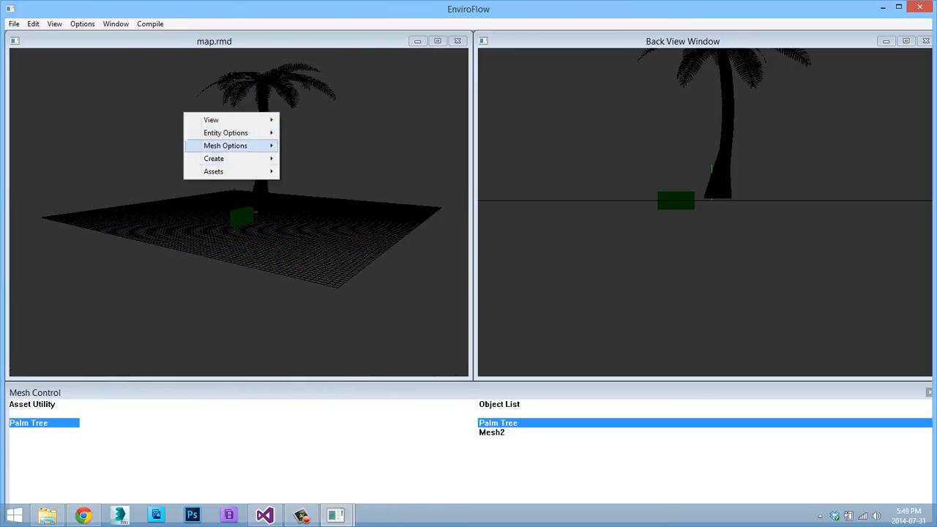
mouse_move(219, 120)
left_click(315, 163)
Turn the ground grid back on in the map scene and view the palm tree and wall from closer up.
key("w")
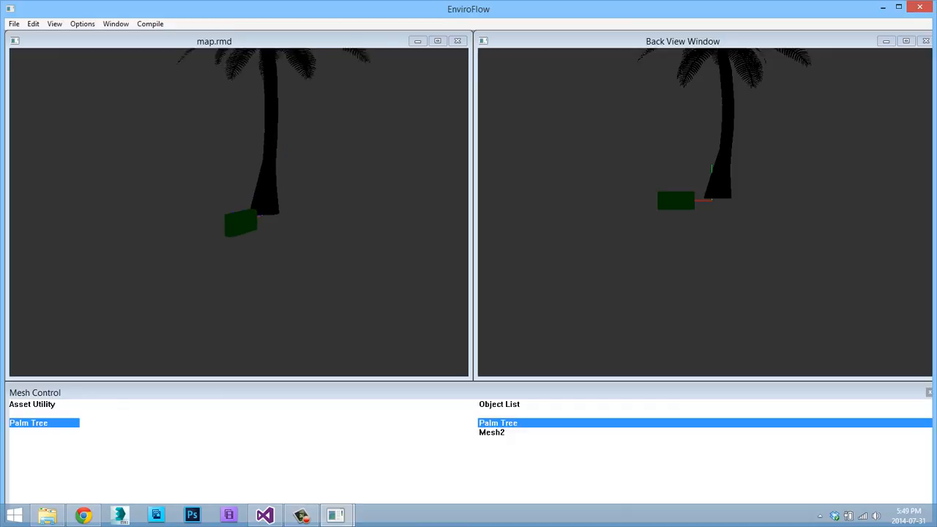
right_click(214, 138)
mouse_move(248, 145)
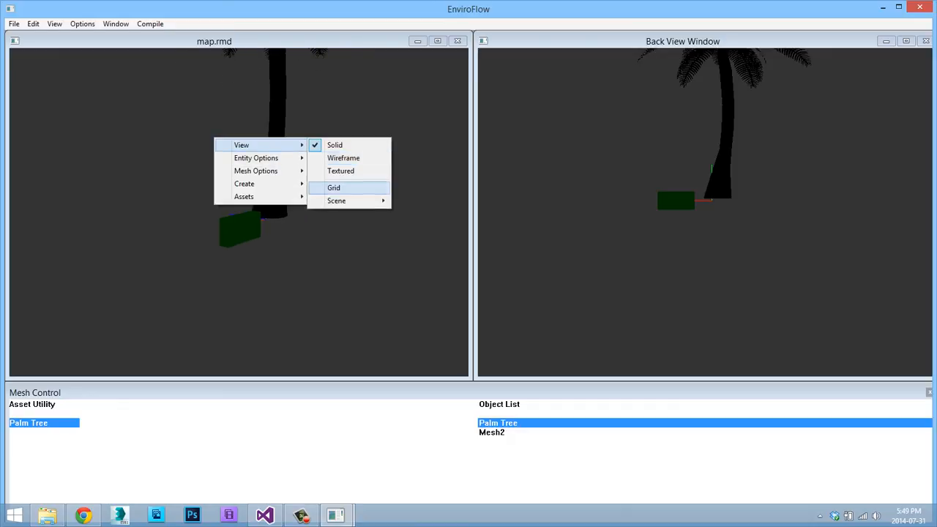
left_click(335, 188)
key("a")
key("a")
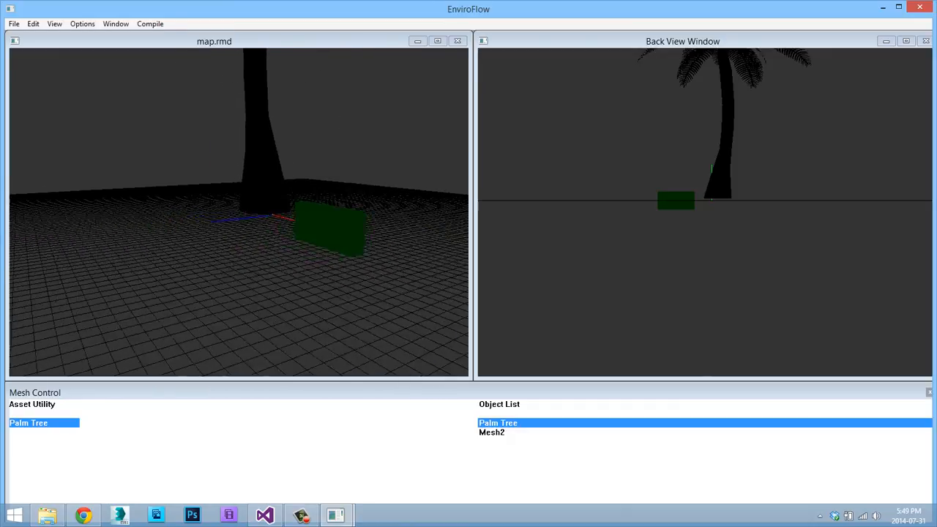
Open the Configurations dialog to review the game map, texture and shader folder settings, and close it.
left_click(115, 23)
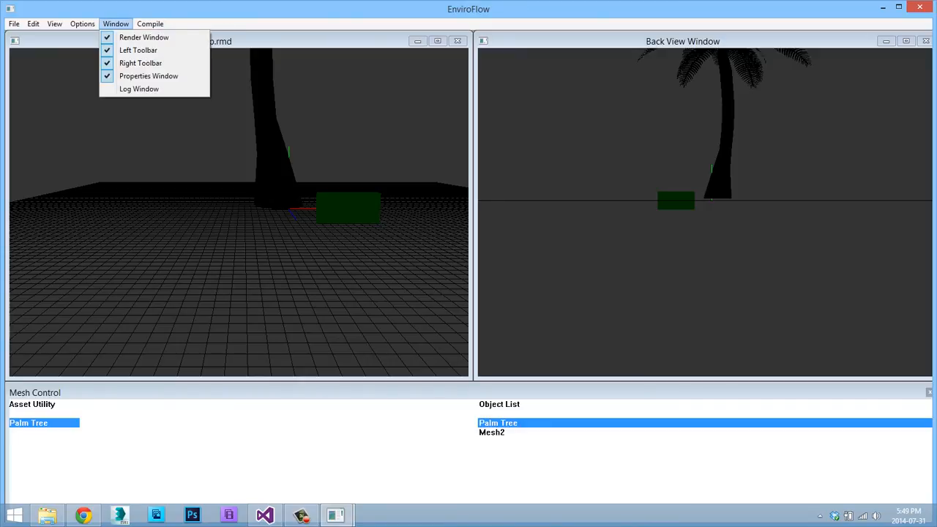
mouse_move(82, 23)
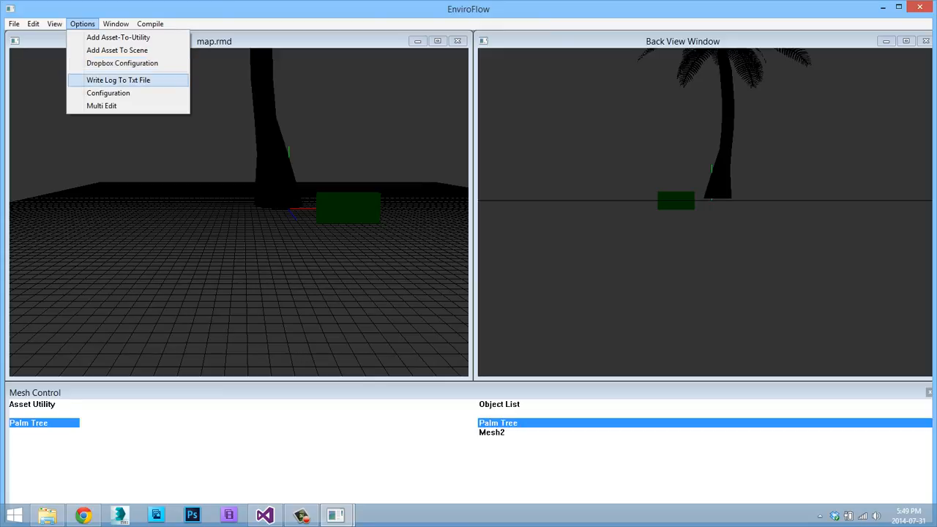
left_click(109, 93)
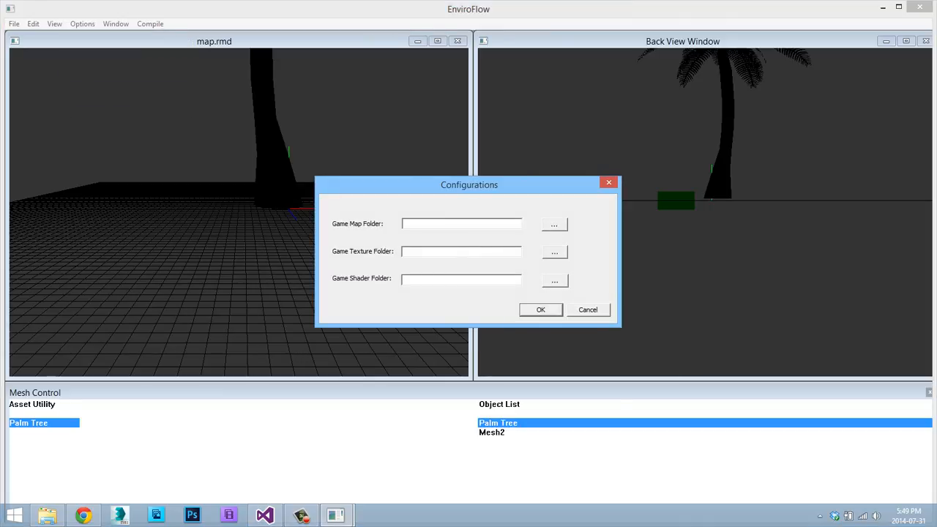
left_click(609, 183)
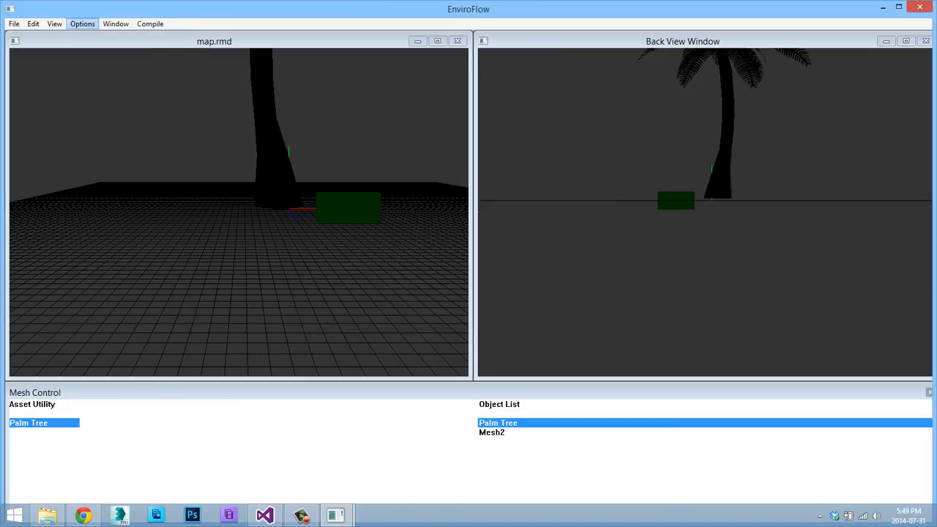
left_click(55, 24)
mouse_move(86, 50)
left_click(13, 23)
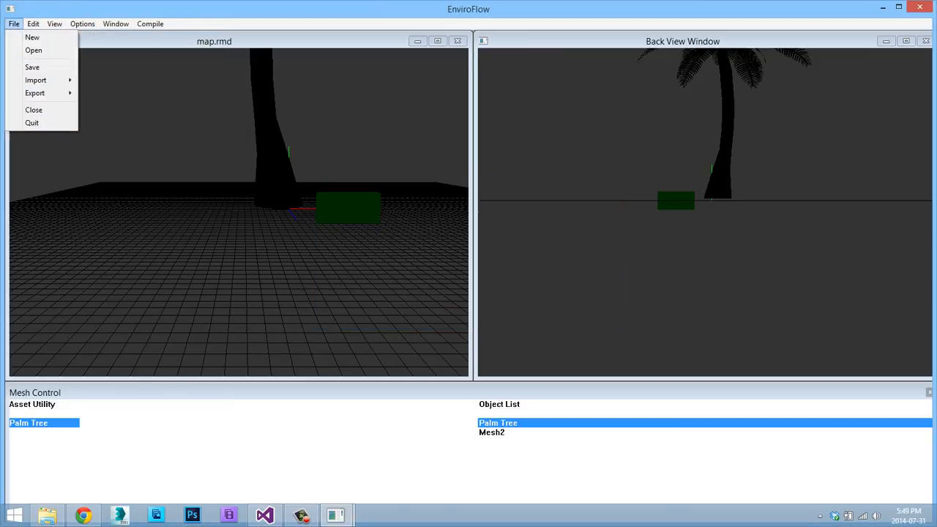